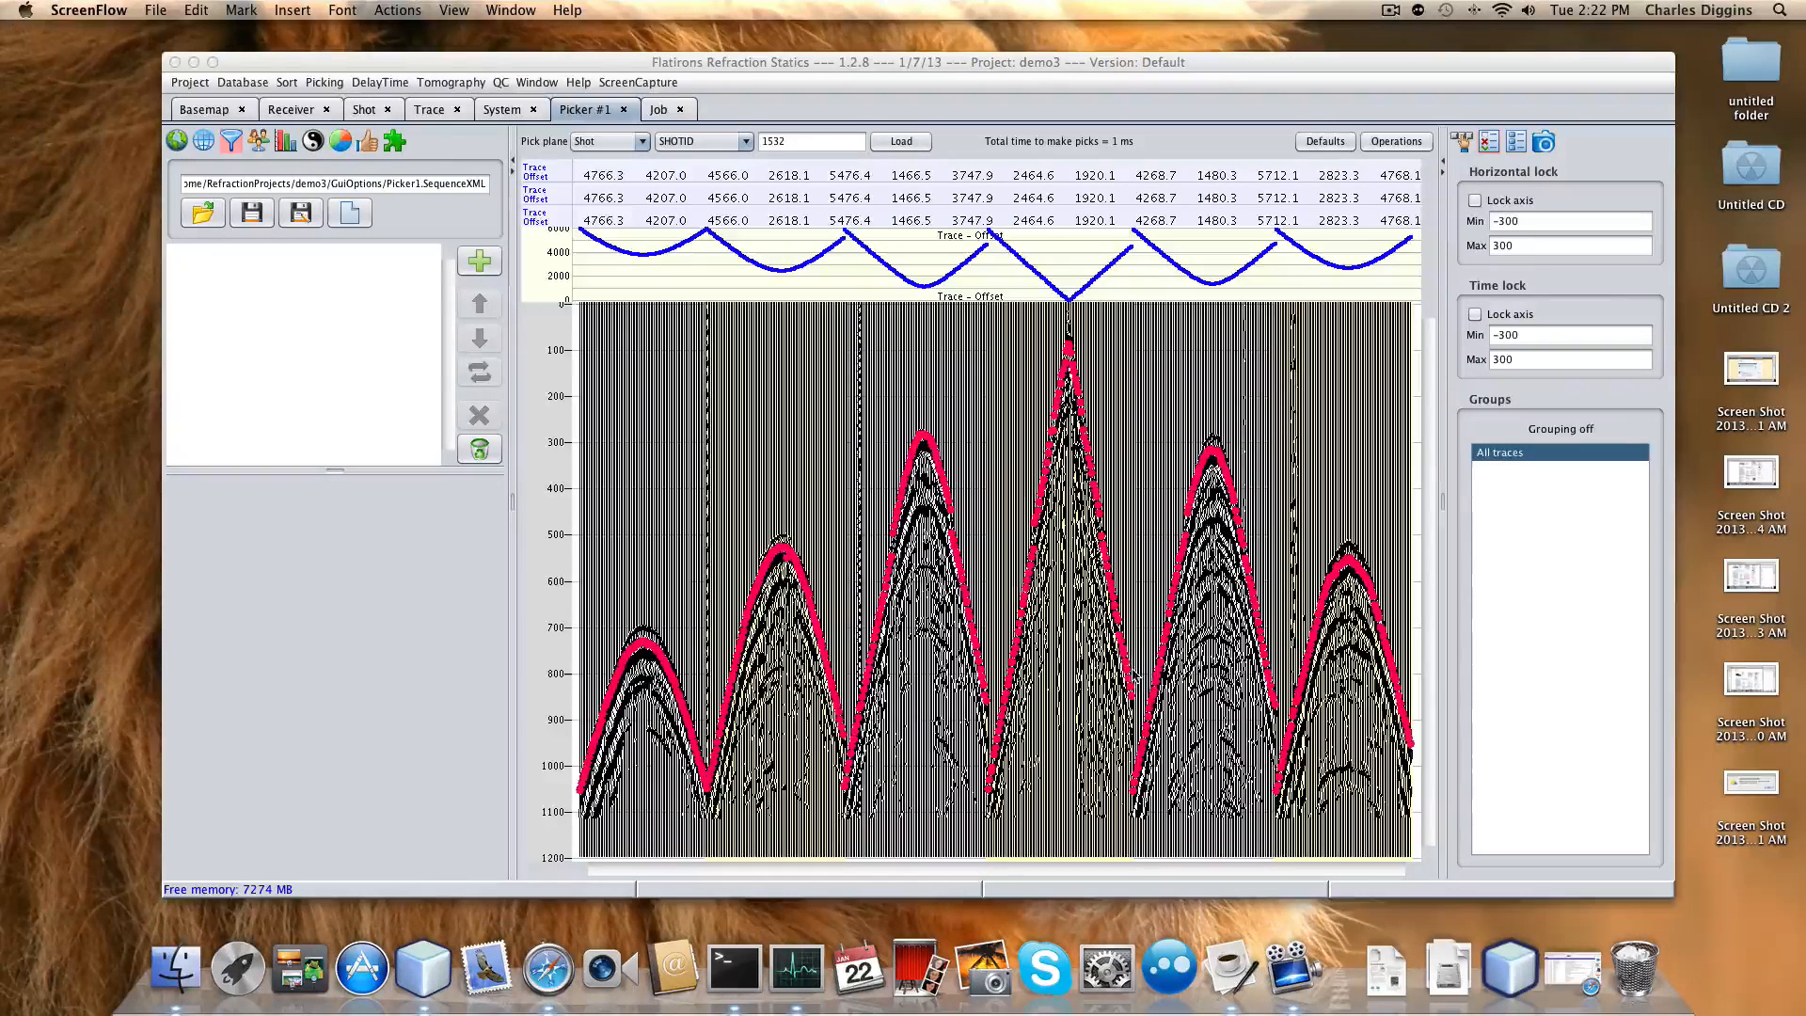
Show the basemap beside the gathers and load the first shot gather from it.
click(176, 143)
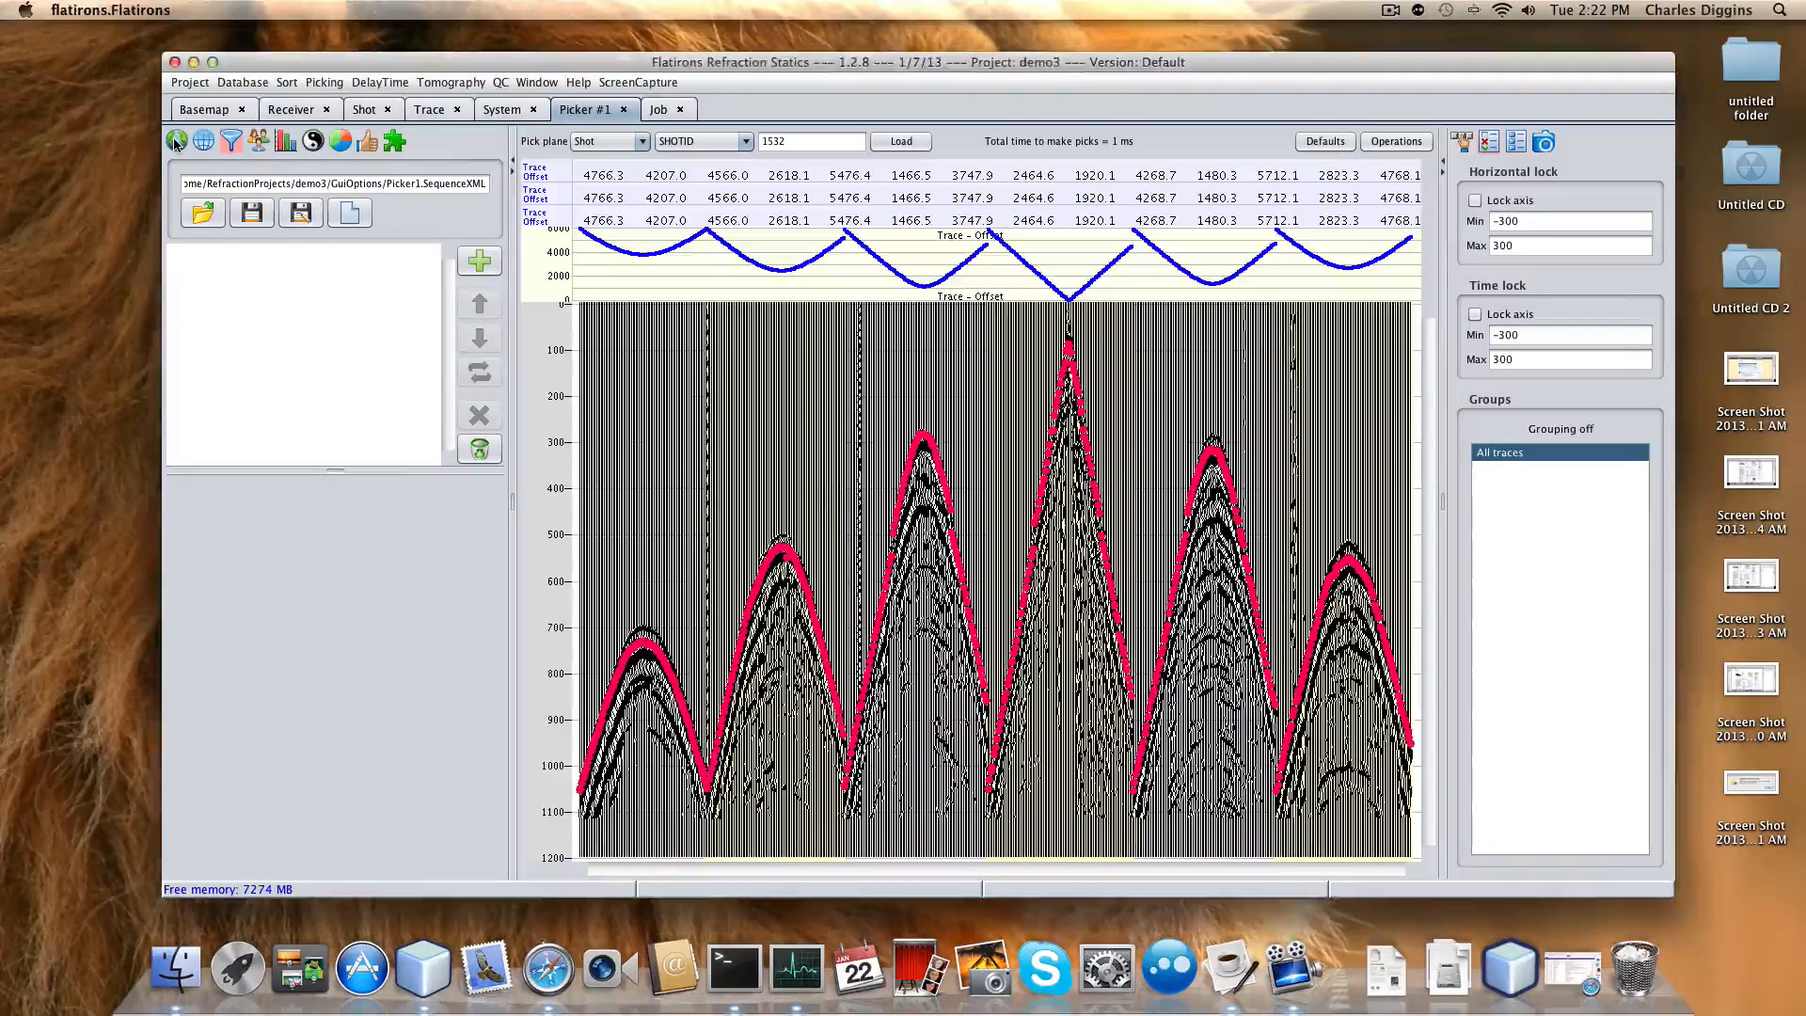
click(176, 140)
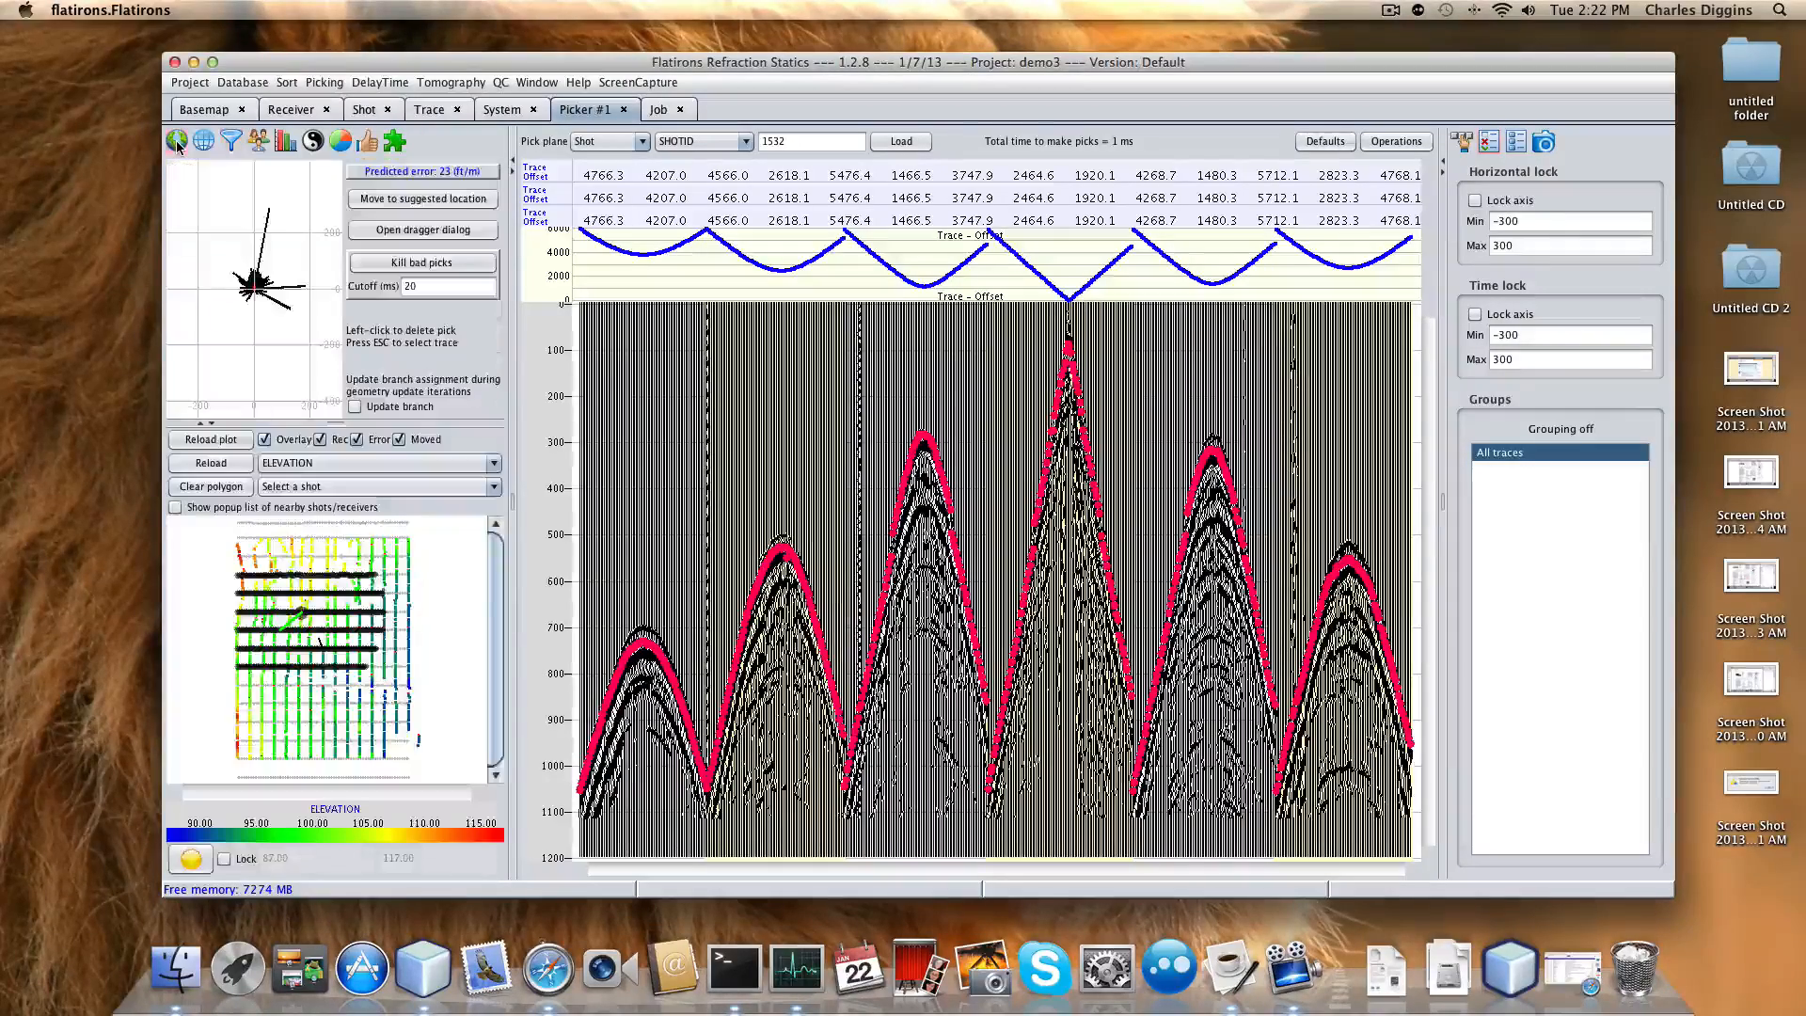
click(390, 573)
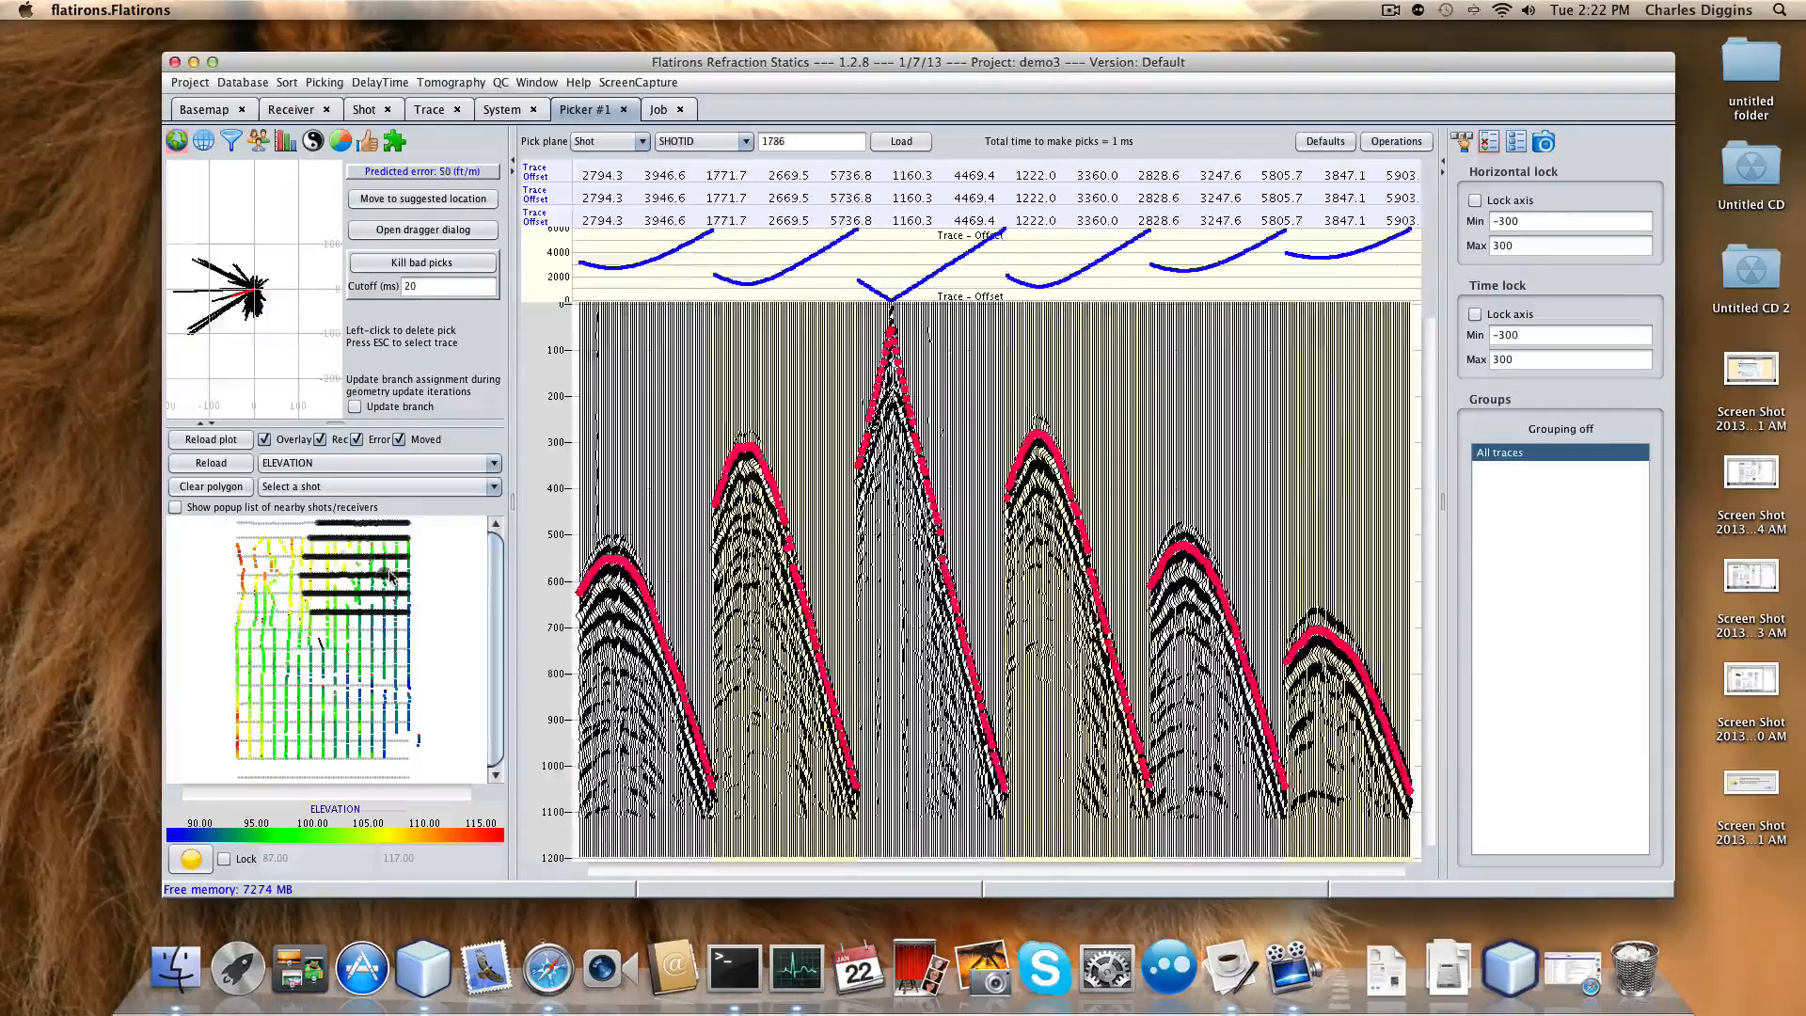
Load successive shot gathers from map locations, ending on shot 1021.
click(394, 660)
click(369, 716)
click(275, 728)
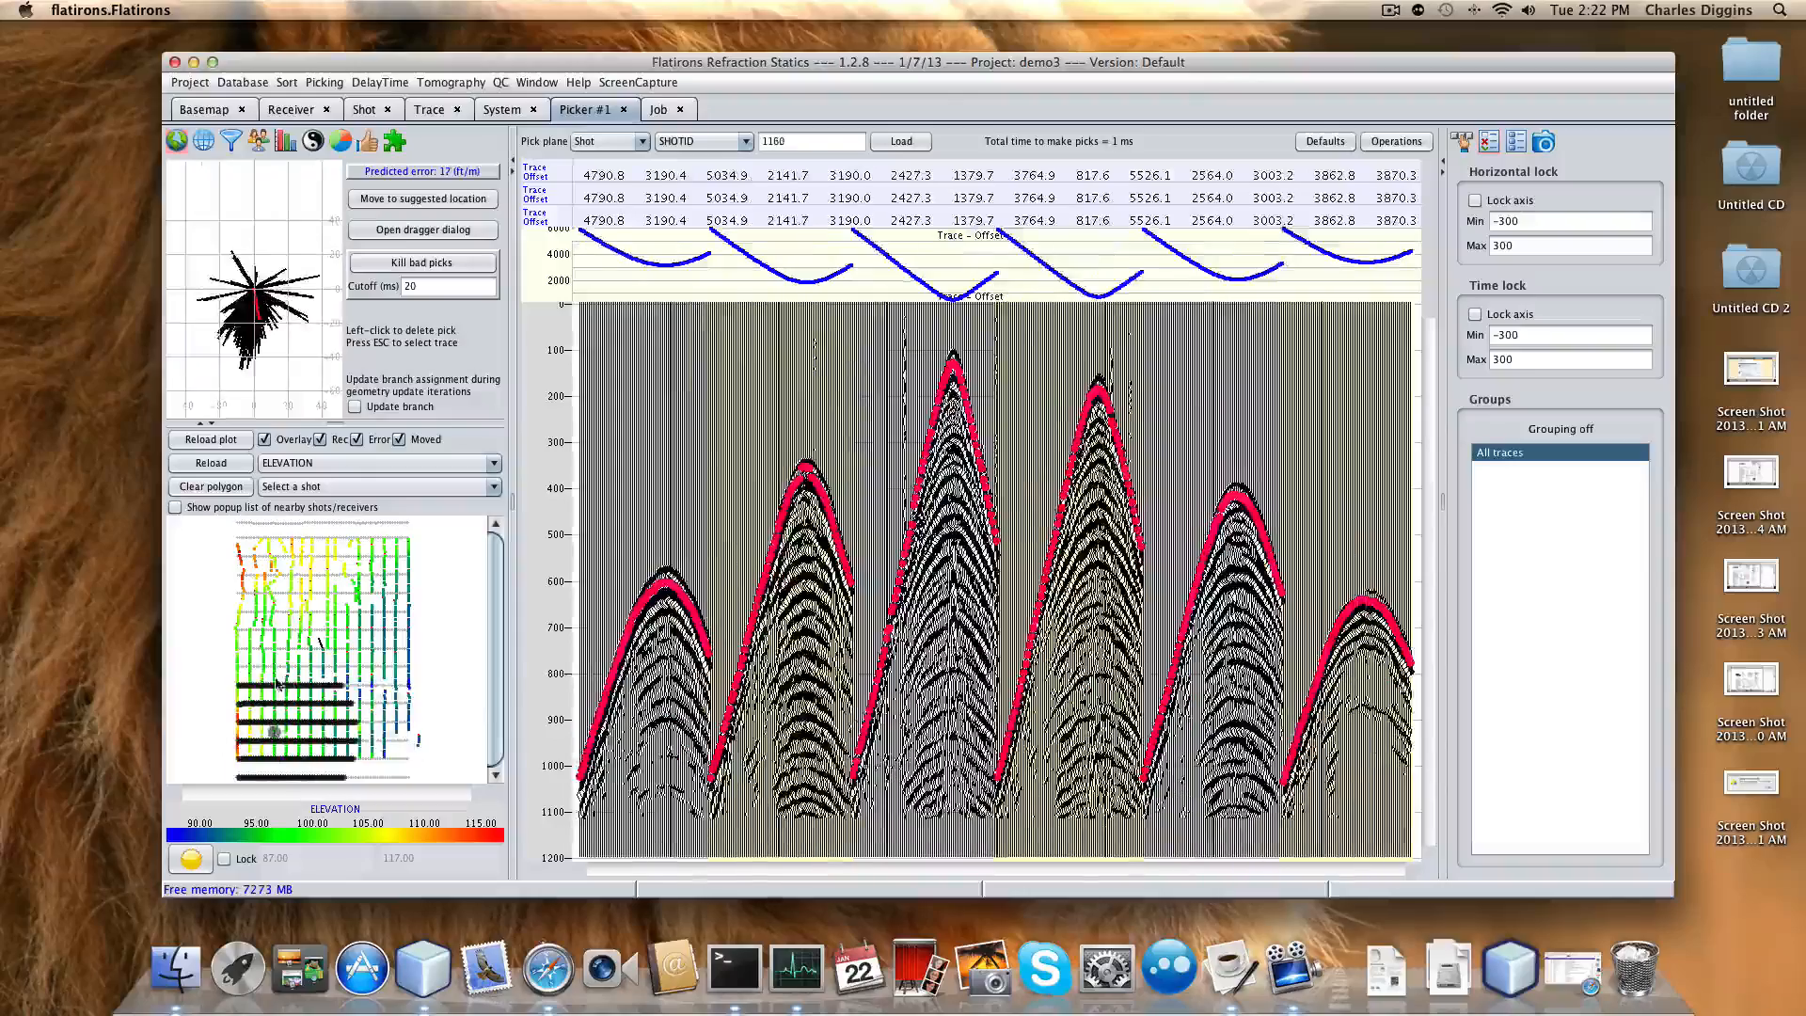
click(273, 674)
click(281, 589)
click(261, 559)
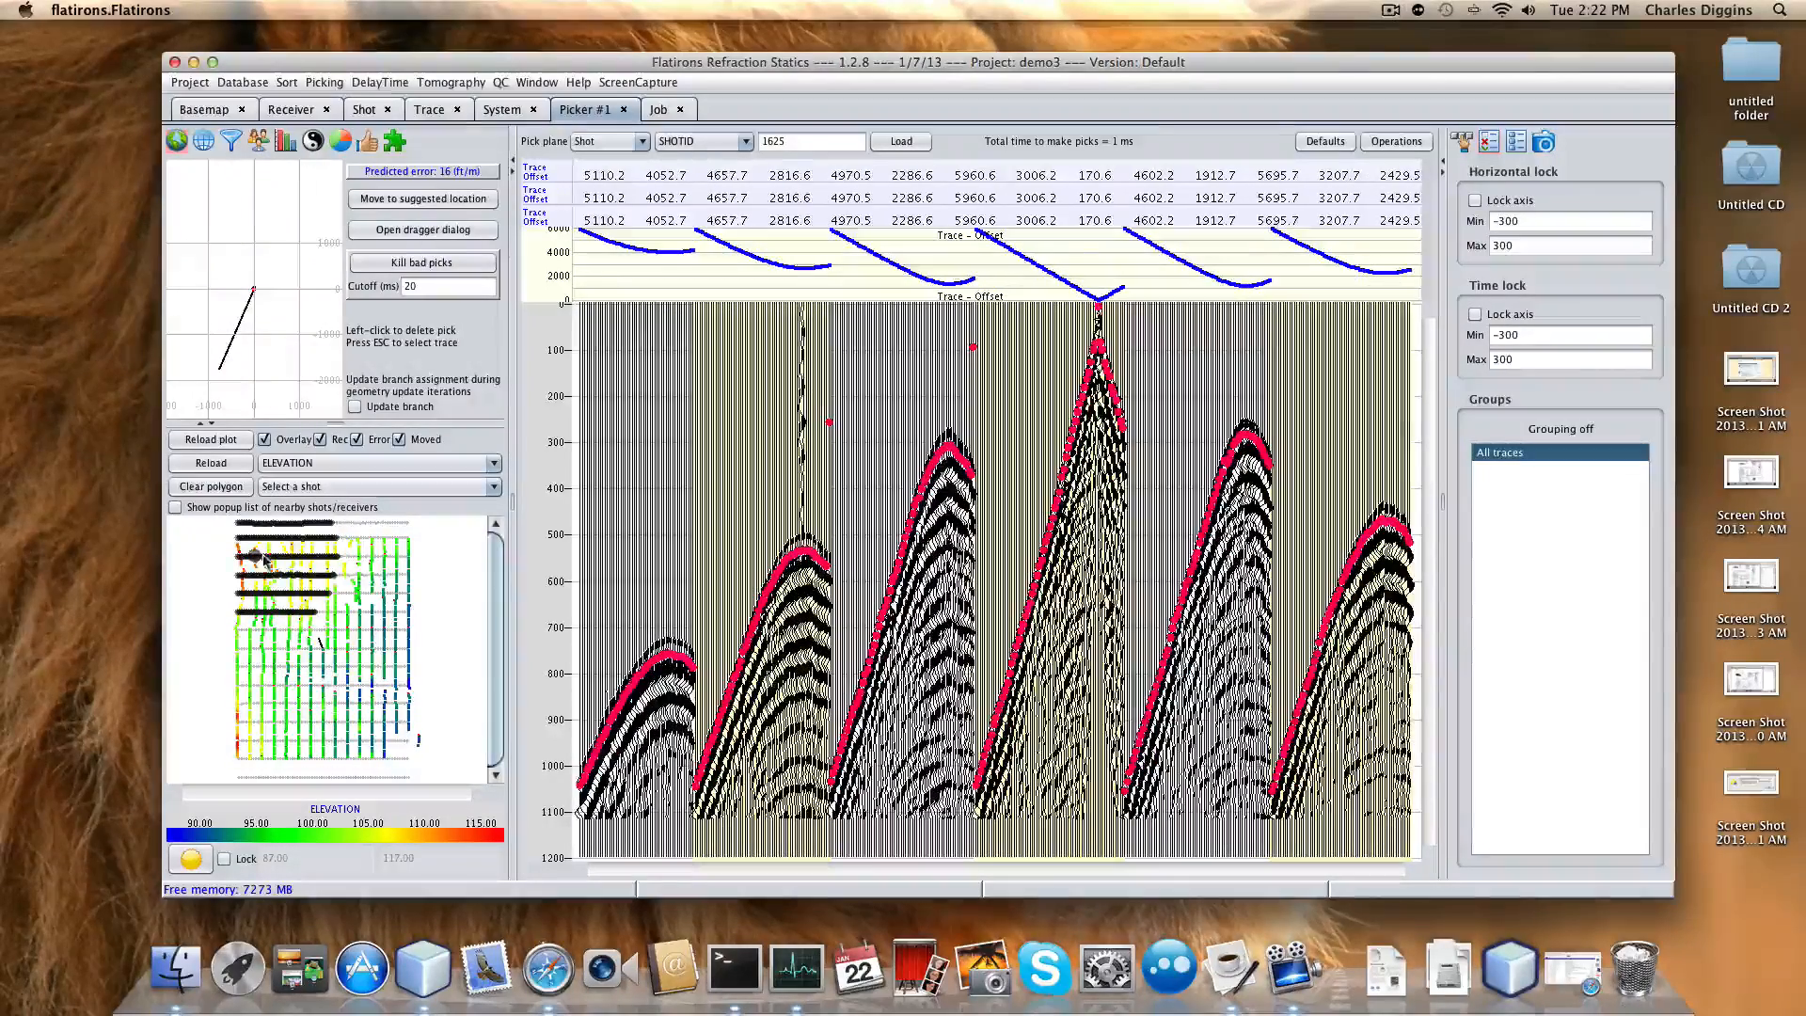
click(370, 571)
click(385, 661)
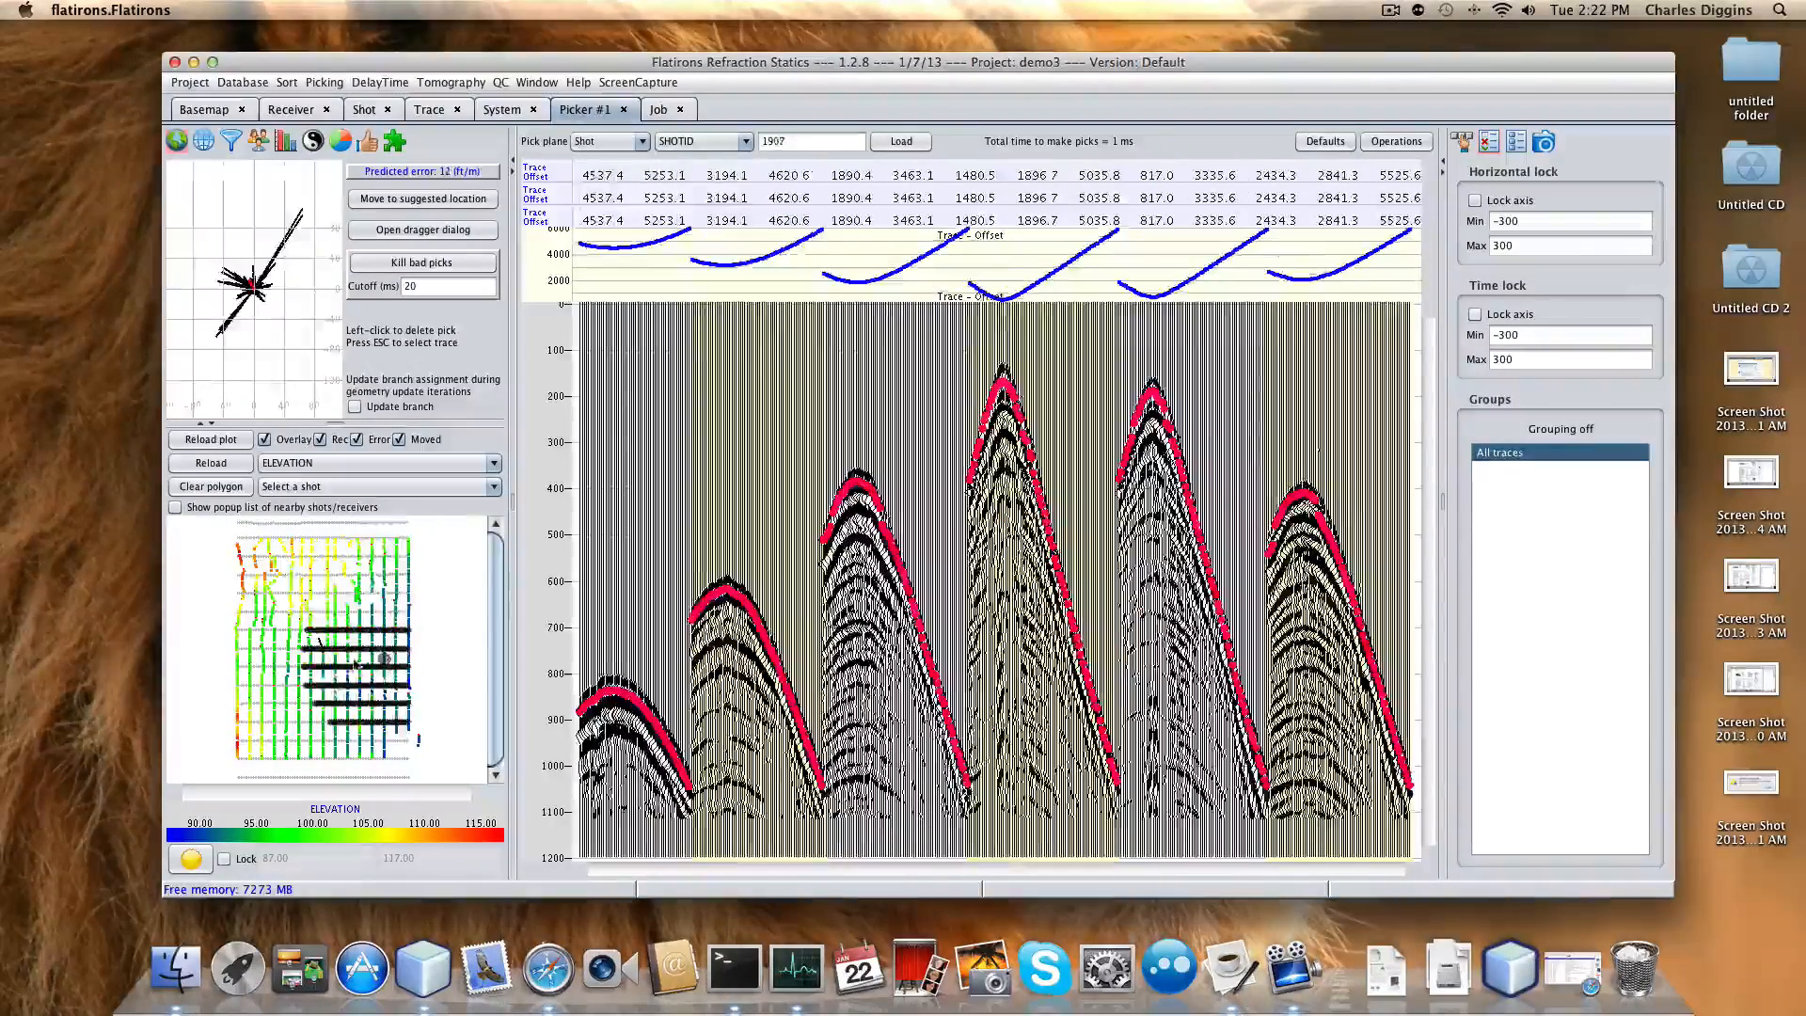
click(347, 662)
click(346, 704)
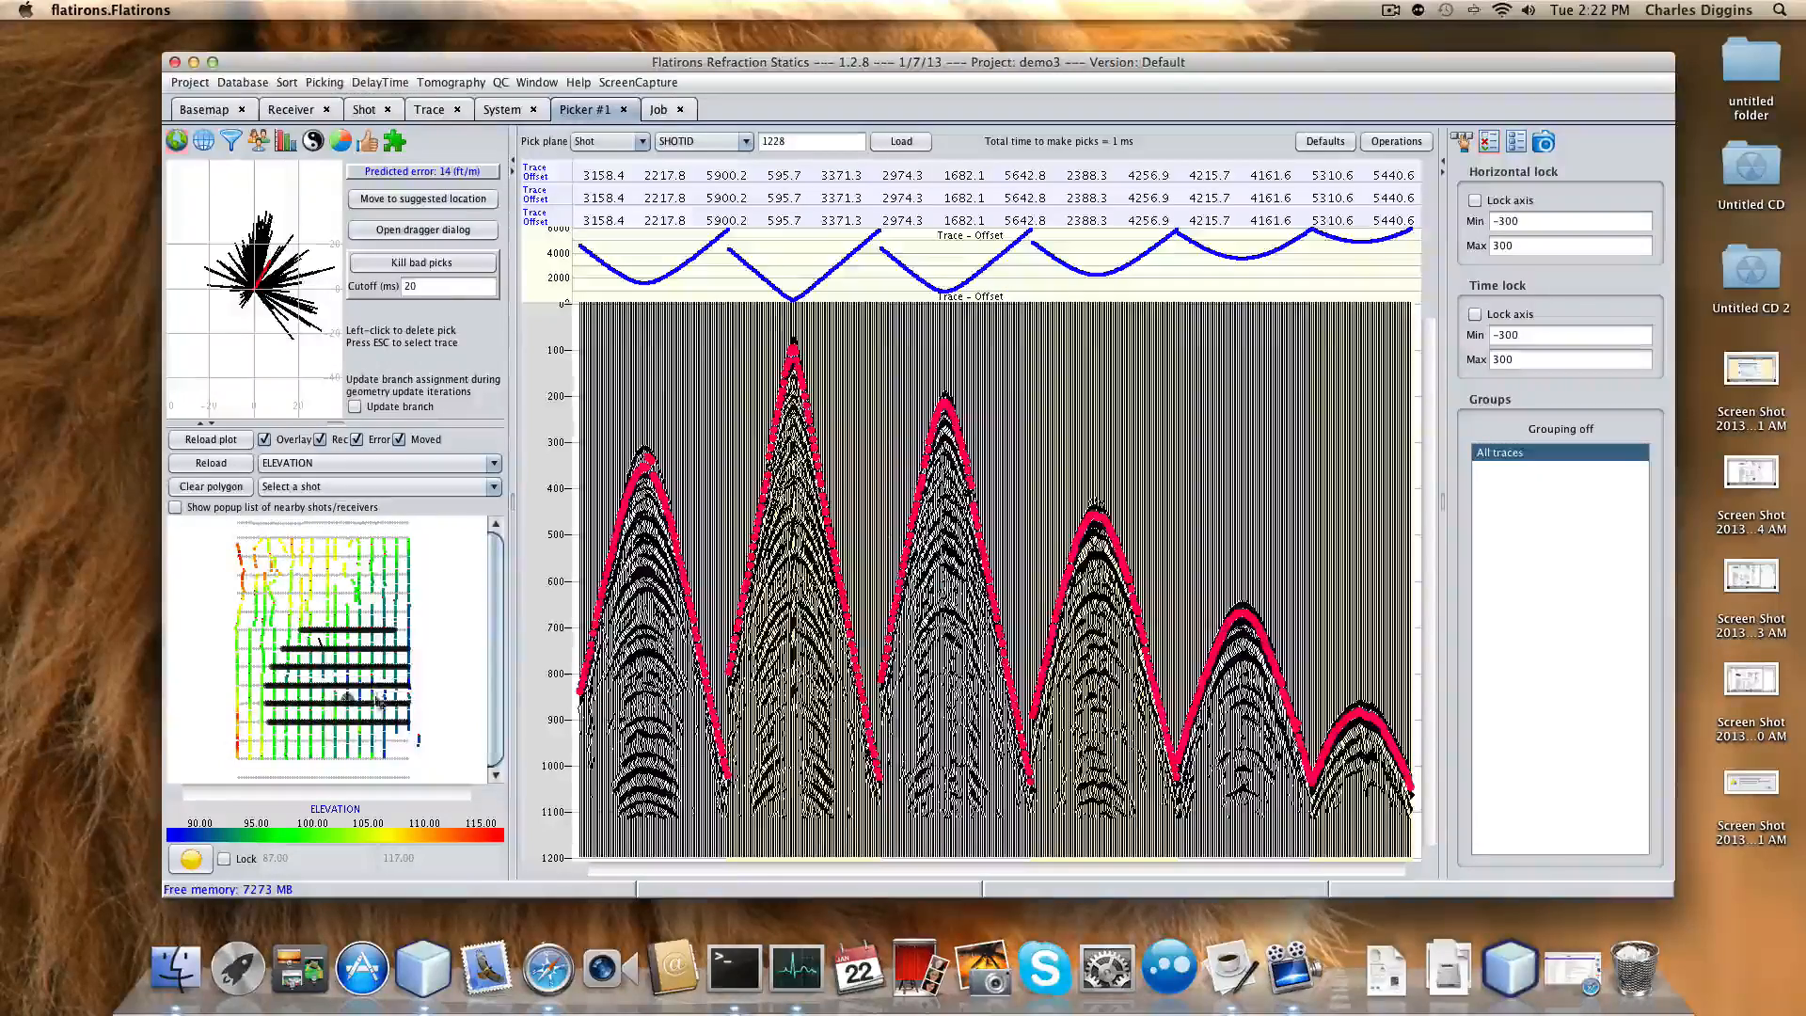
click(383, 725)
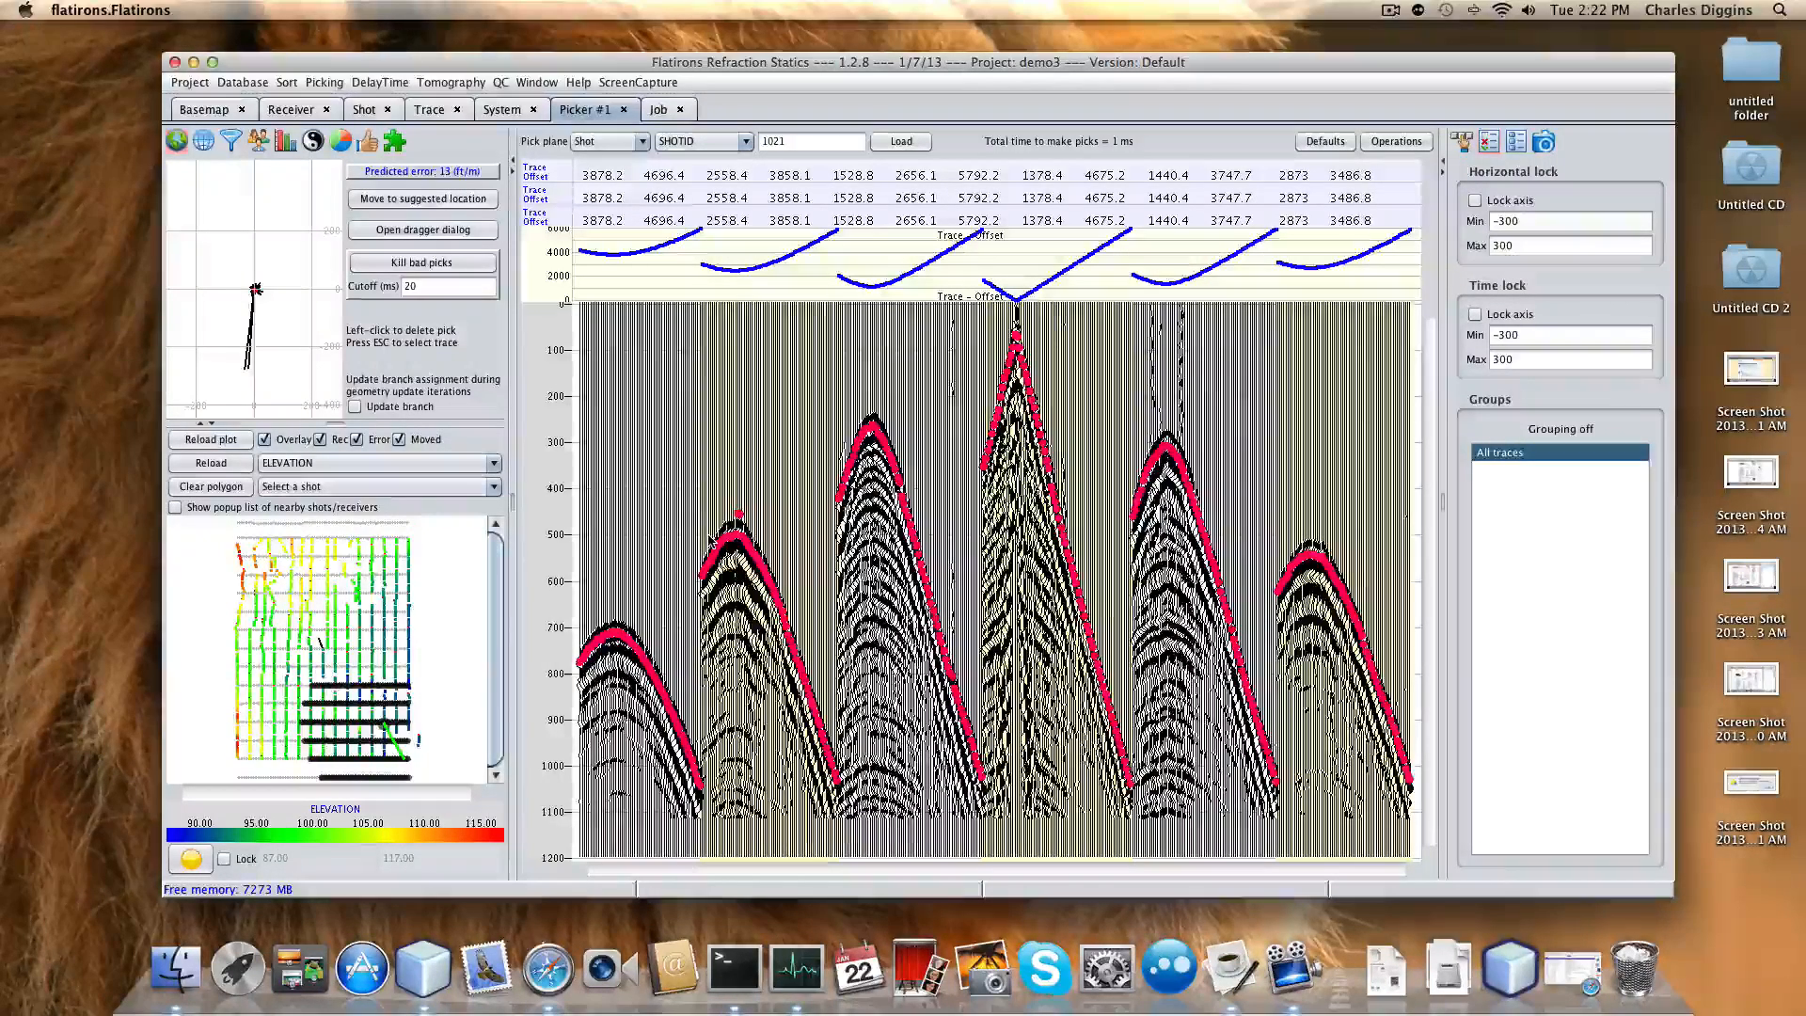
Open DelayTime branch assignment from picks, remove all branch locations, and add one at upper left.
click(379, 82)
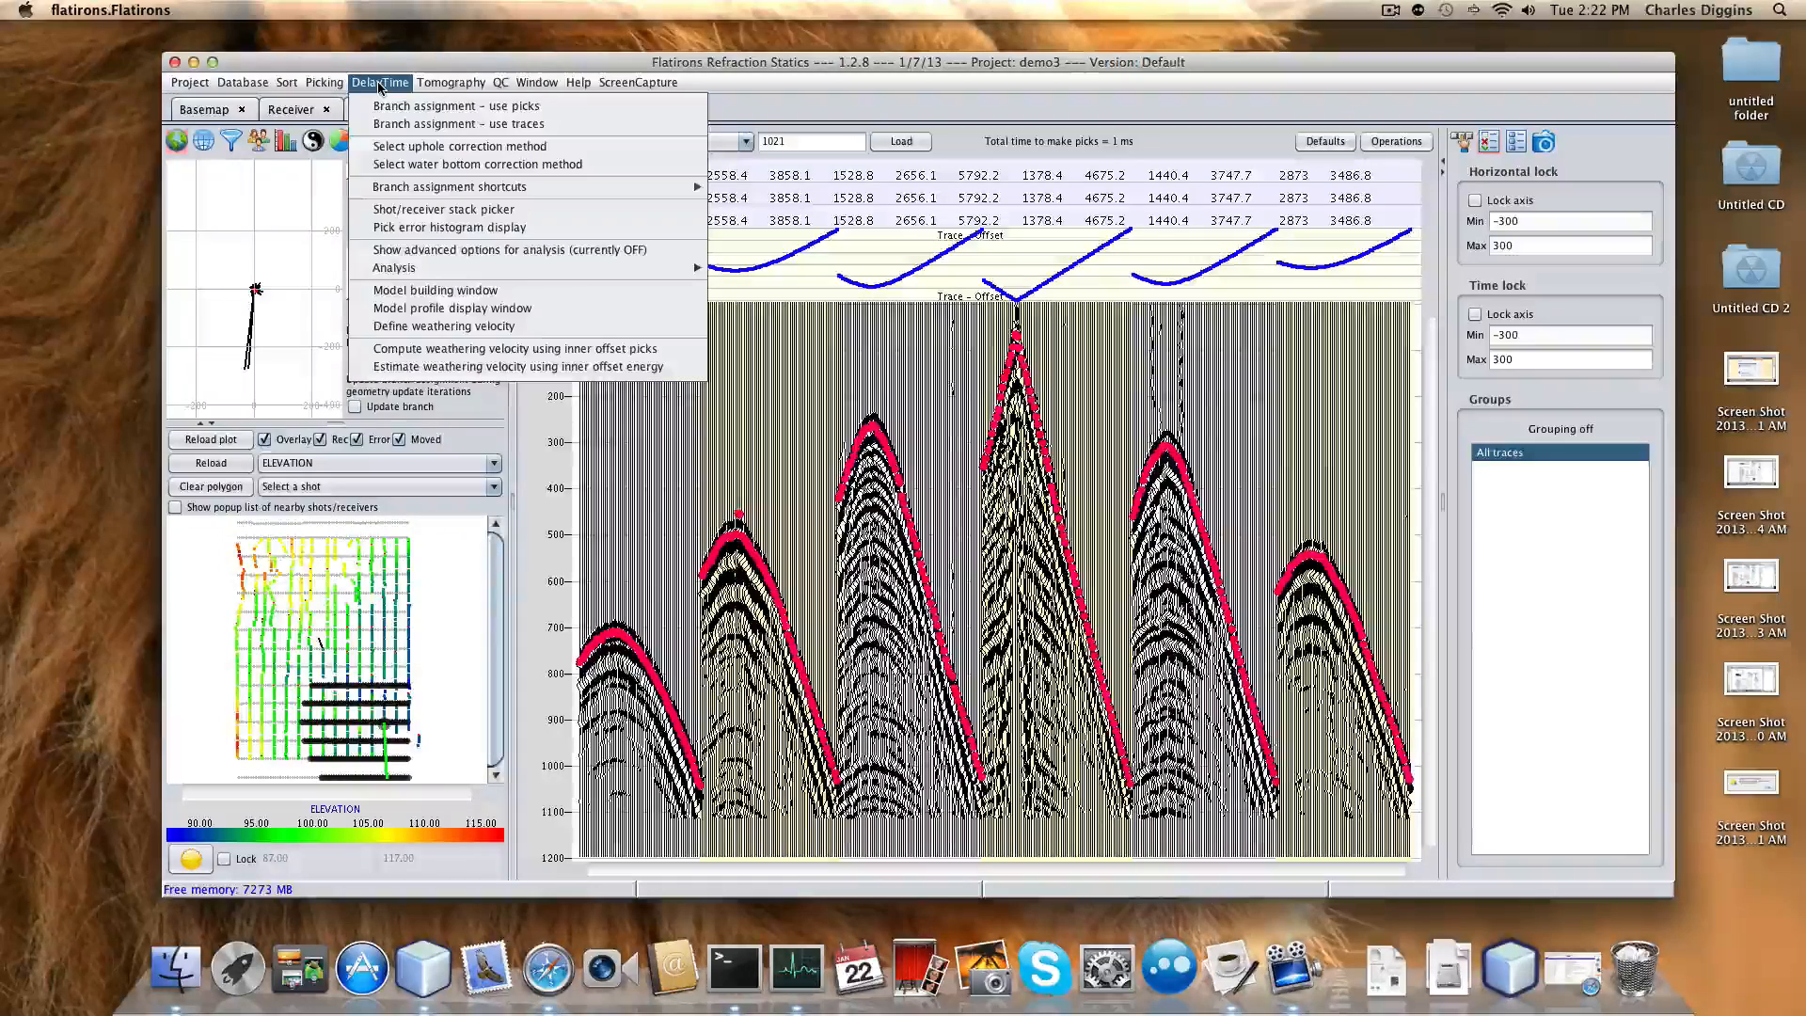
click(420, 108)
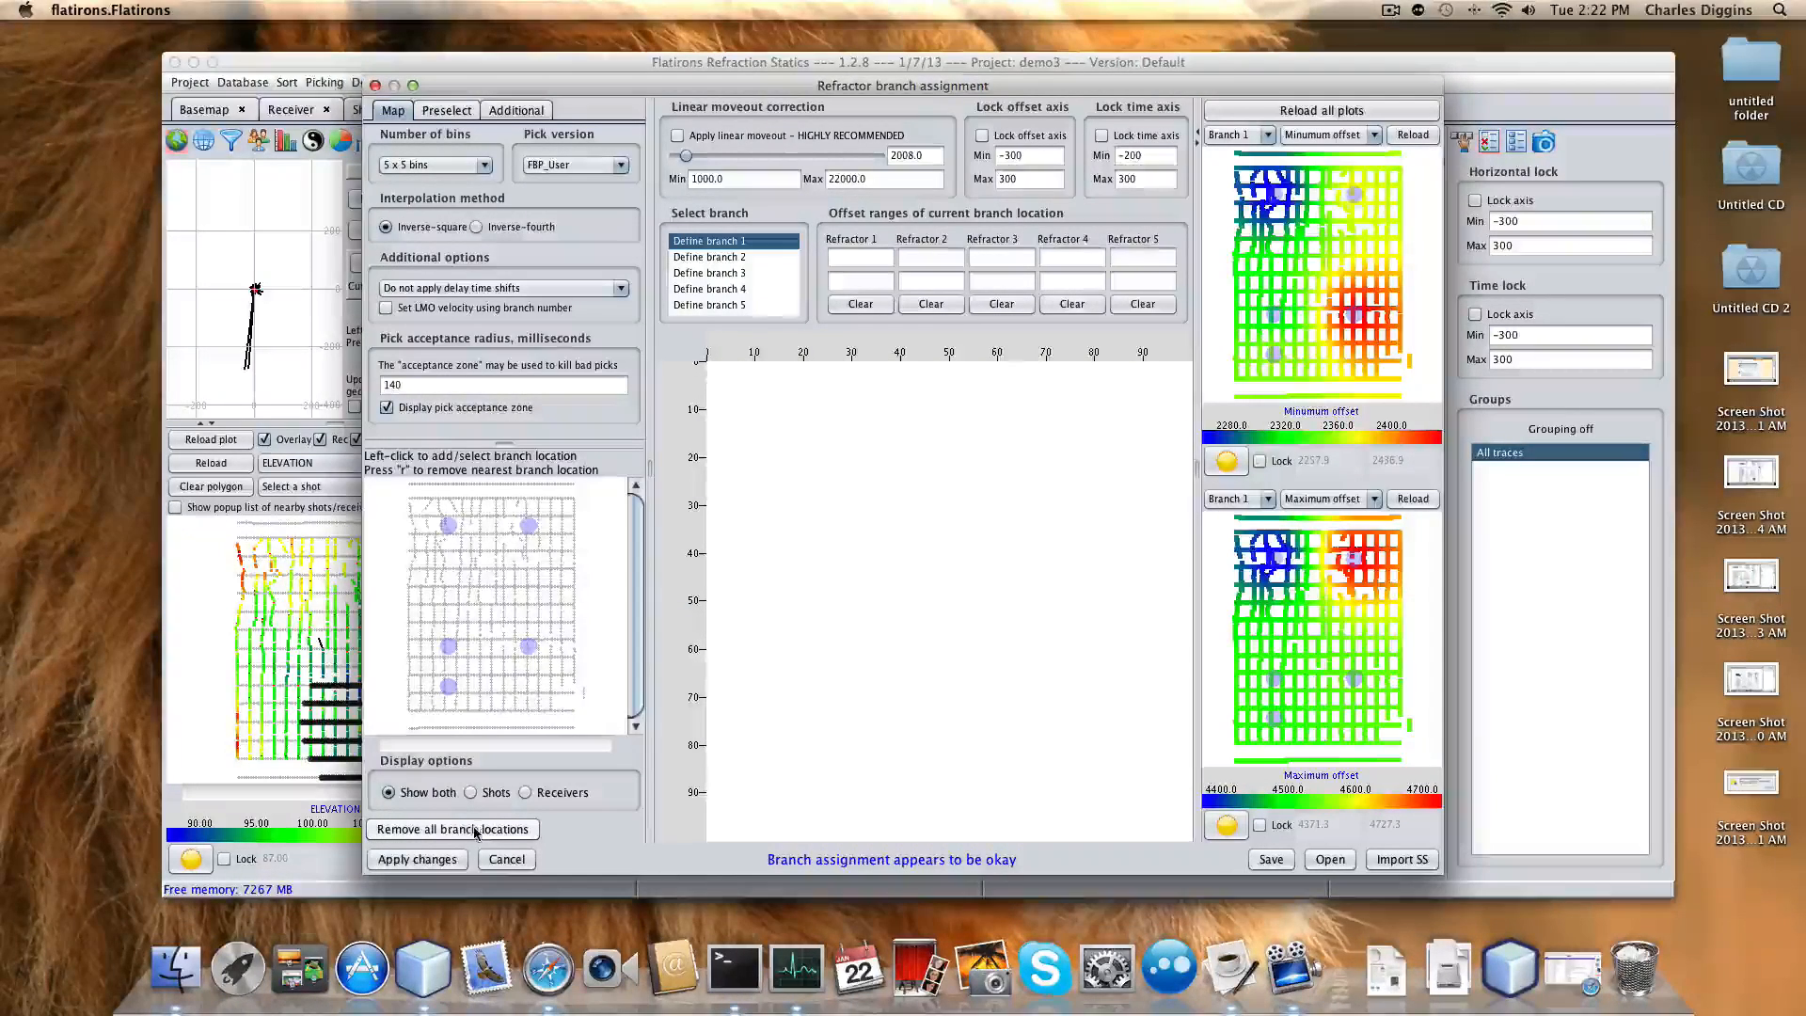
click(476, 832)
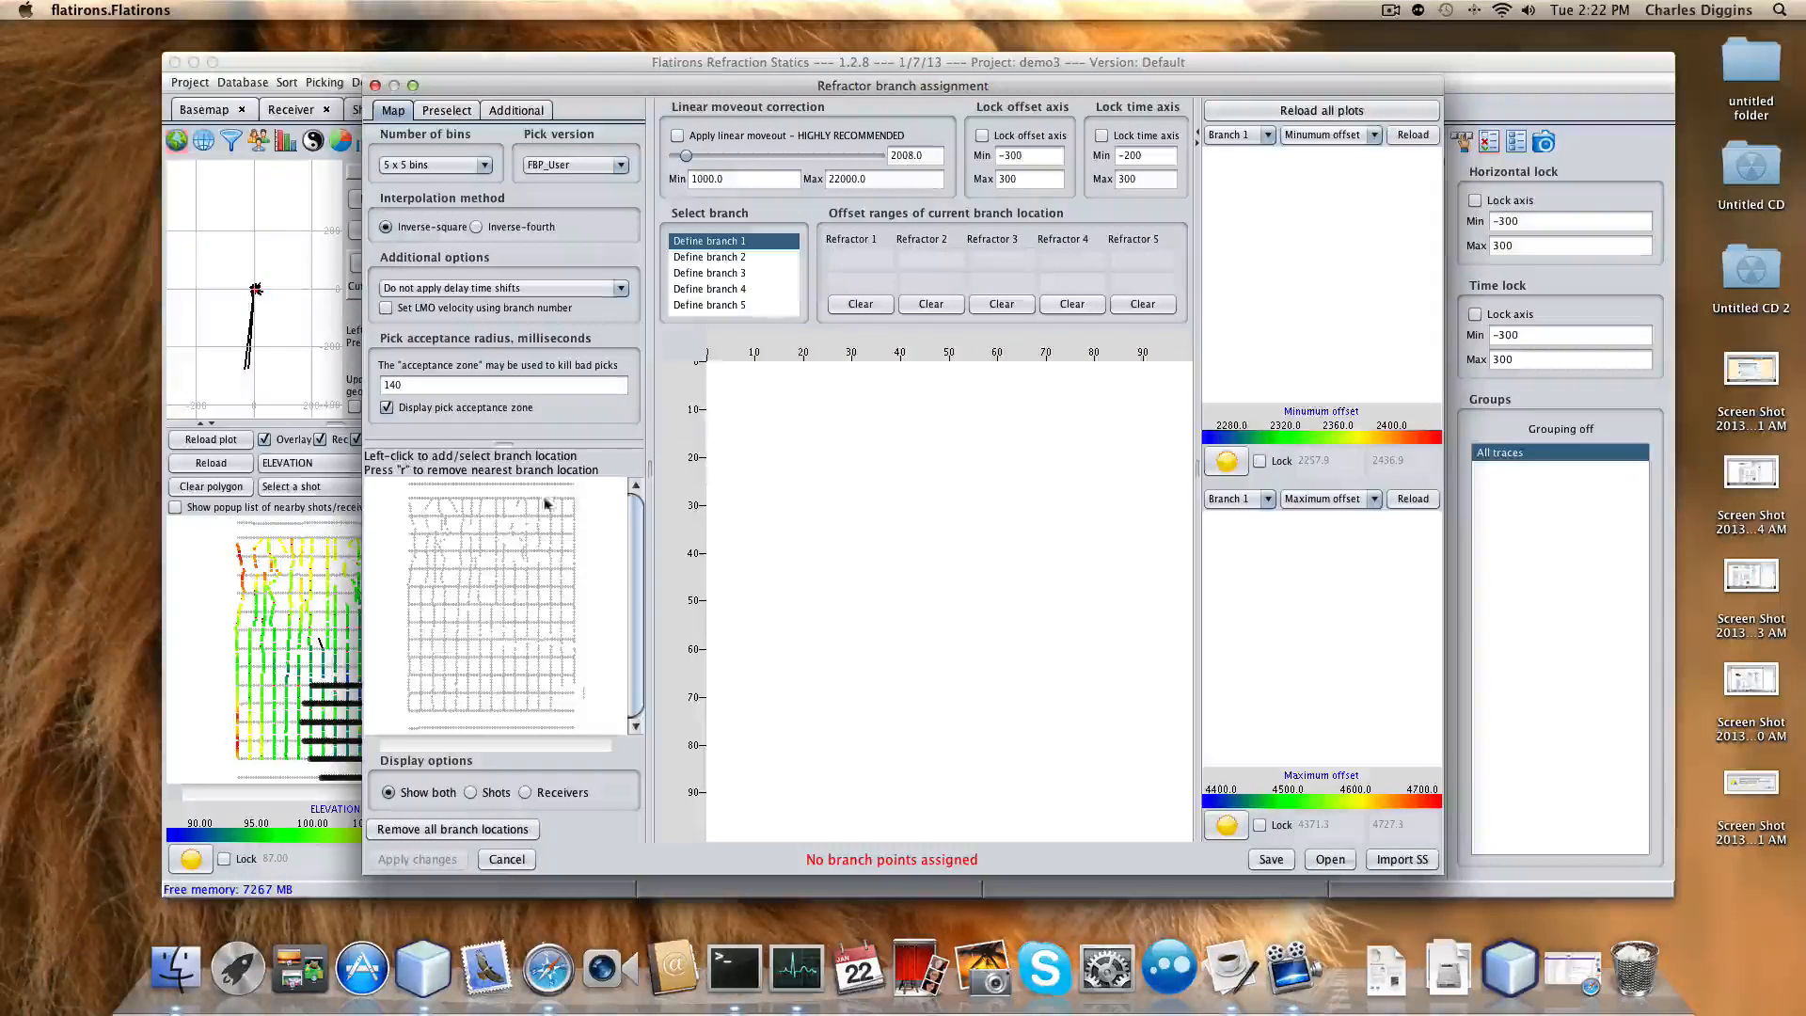
click(446, 537)
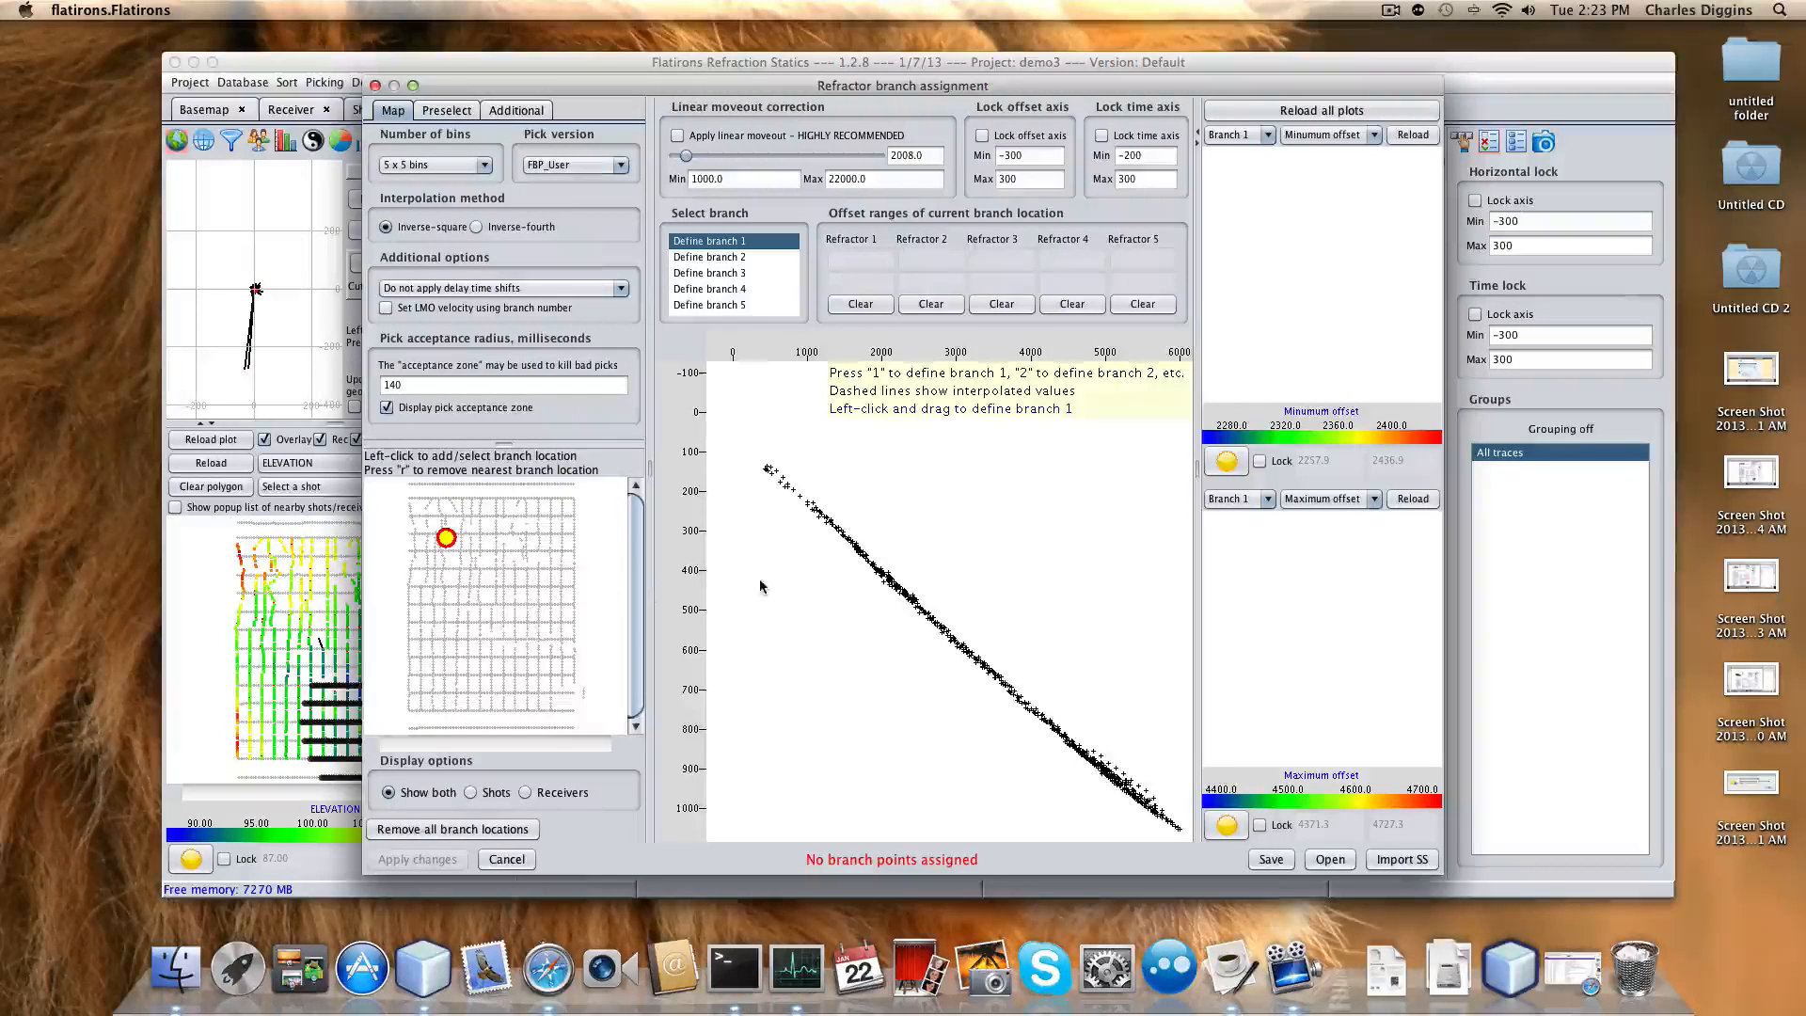
Apply linear moveout at about 5914 to flatten the new location's offset-time picks.
click(677, 135)
drag(686, 157, 724, 164)
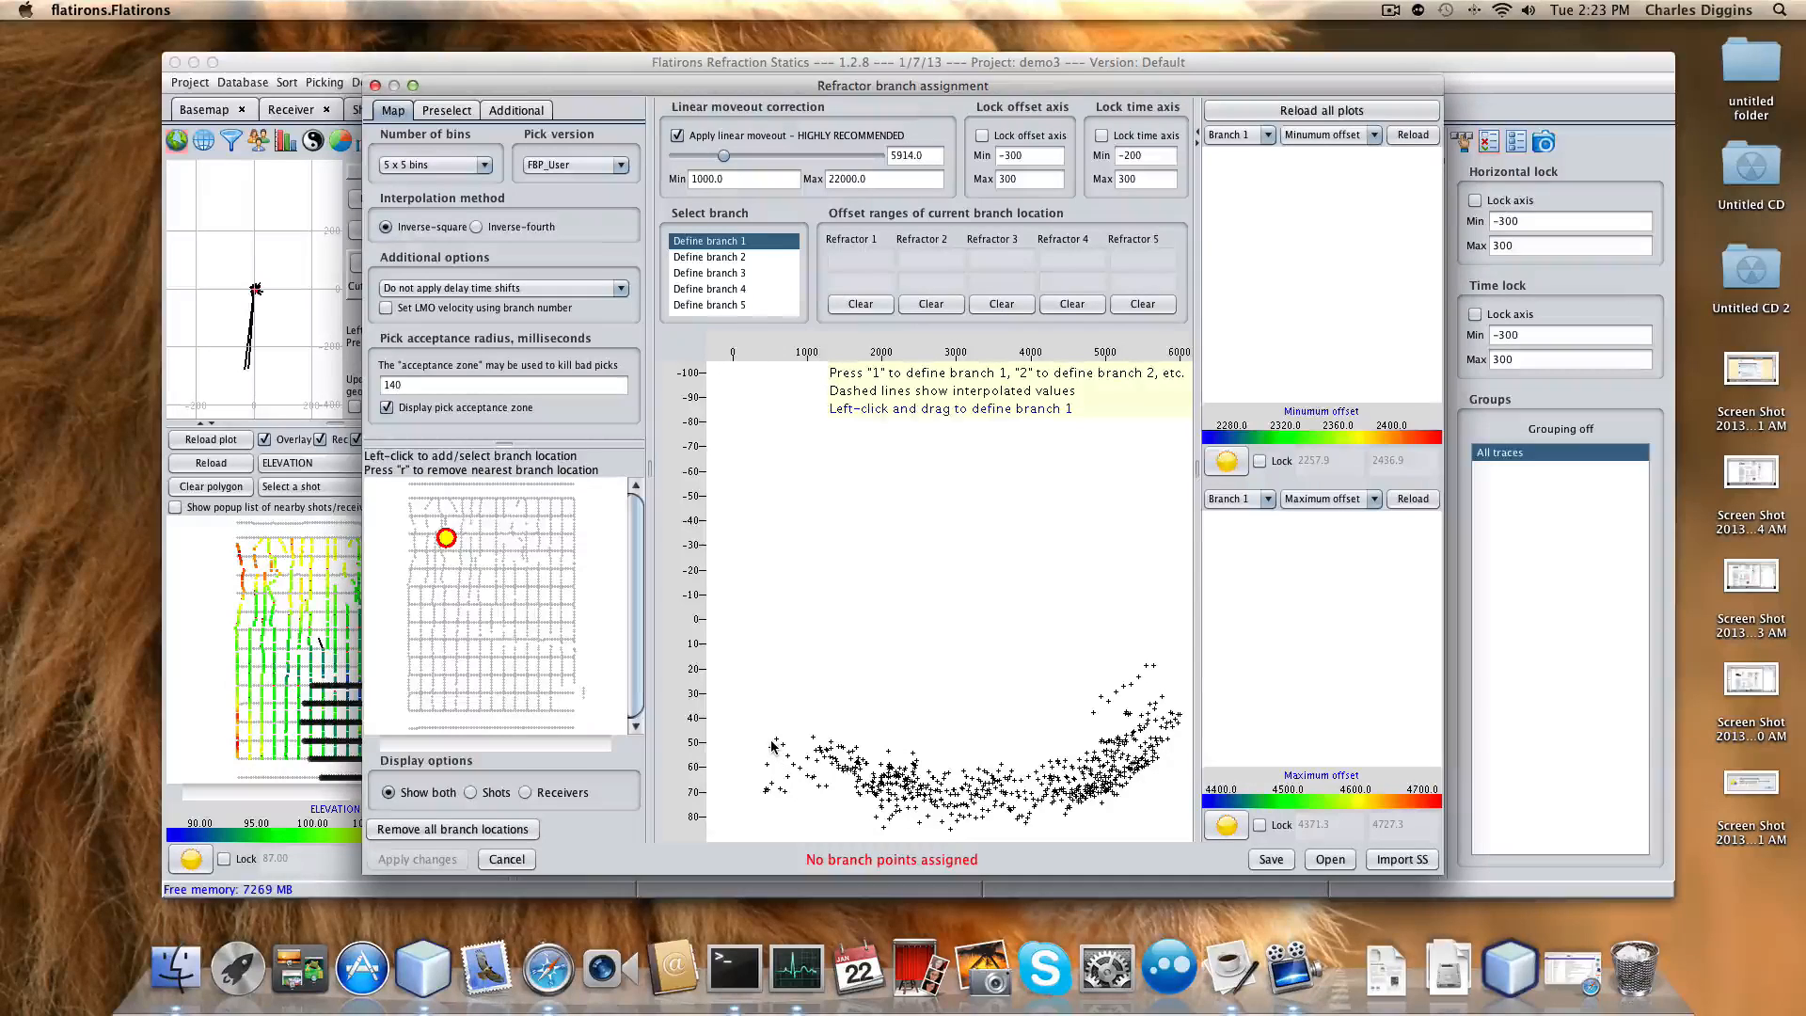
Drag out branch 1's offset range on the plot, settling on 2130 to 4463.
drag(772, 745, 921, 789)
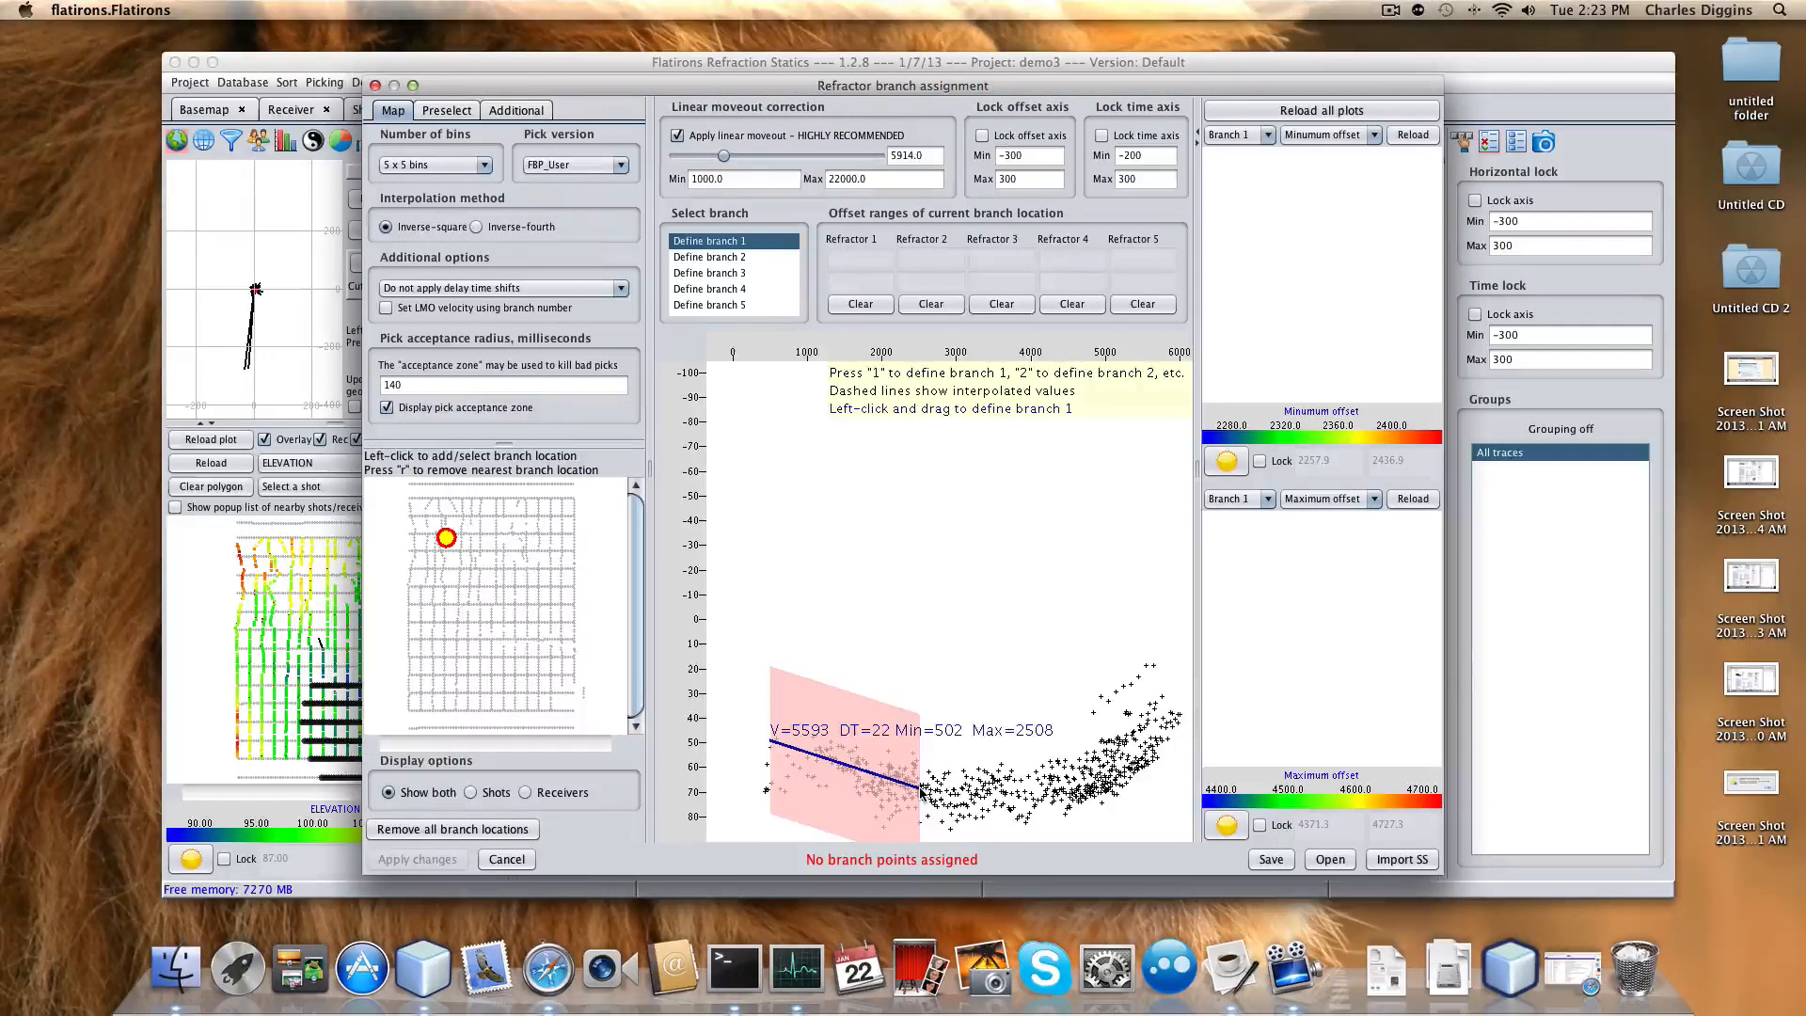
mouse_move(922, 790)
mouse_down()
mouse_move(1064, 800)
mouse_move(1166, 767)
mouse_move(1176, 717)
mouse_up()
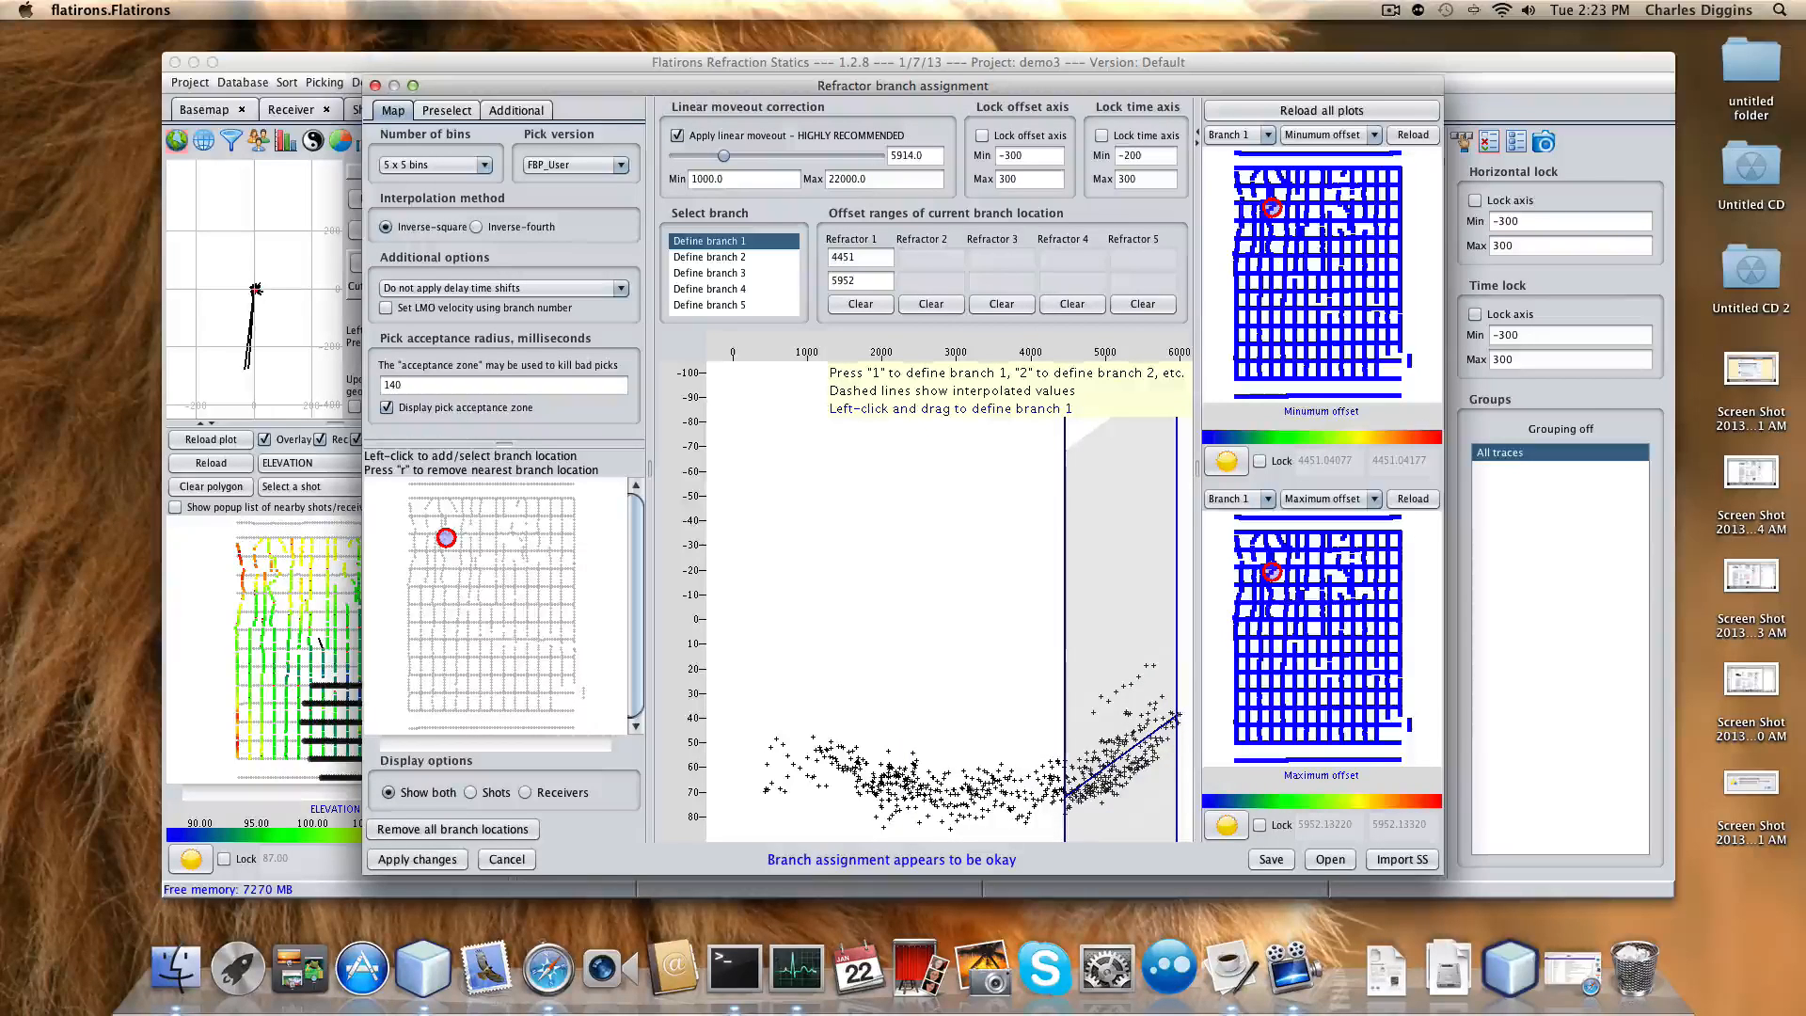
drag(891, 802, 1066, 795)
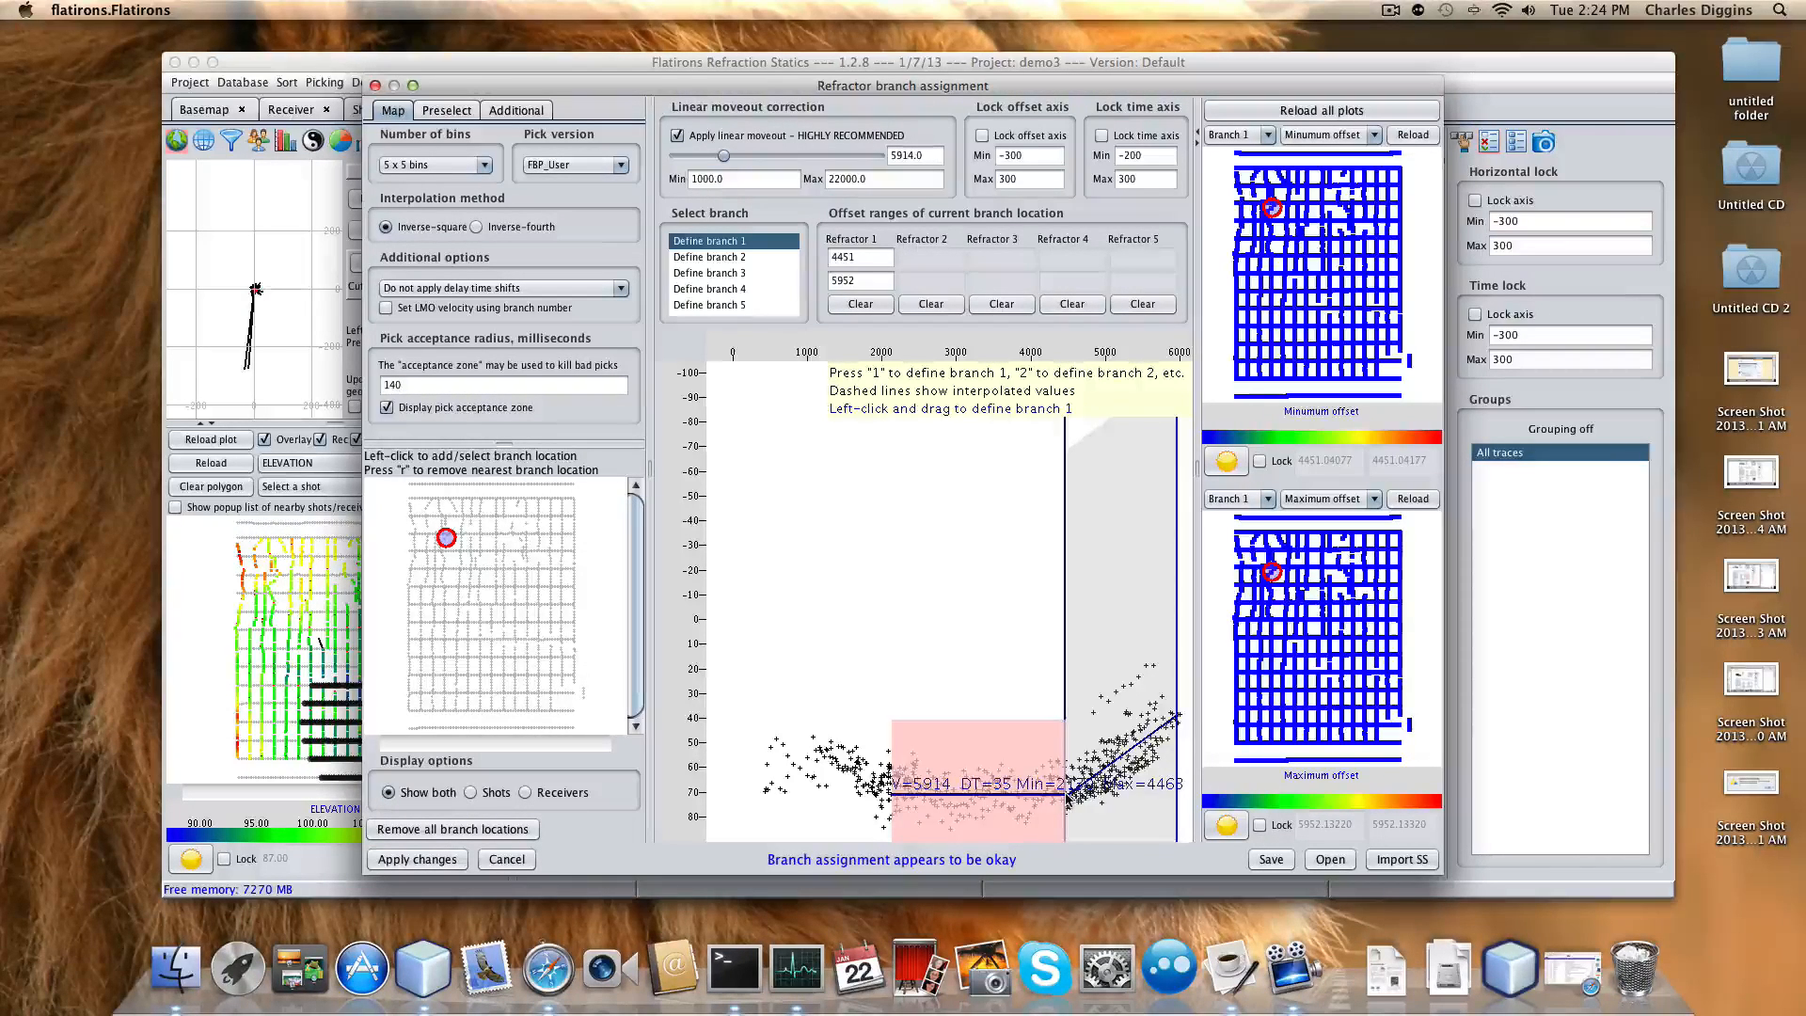
drag(1066, 793, 1065, 793)
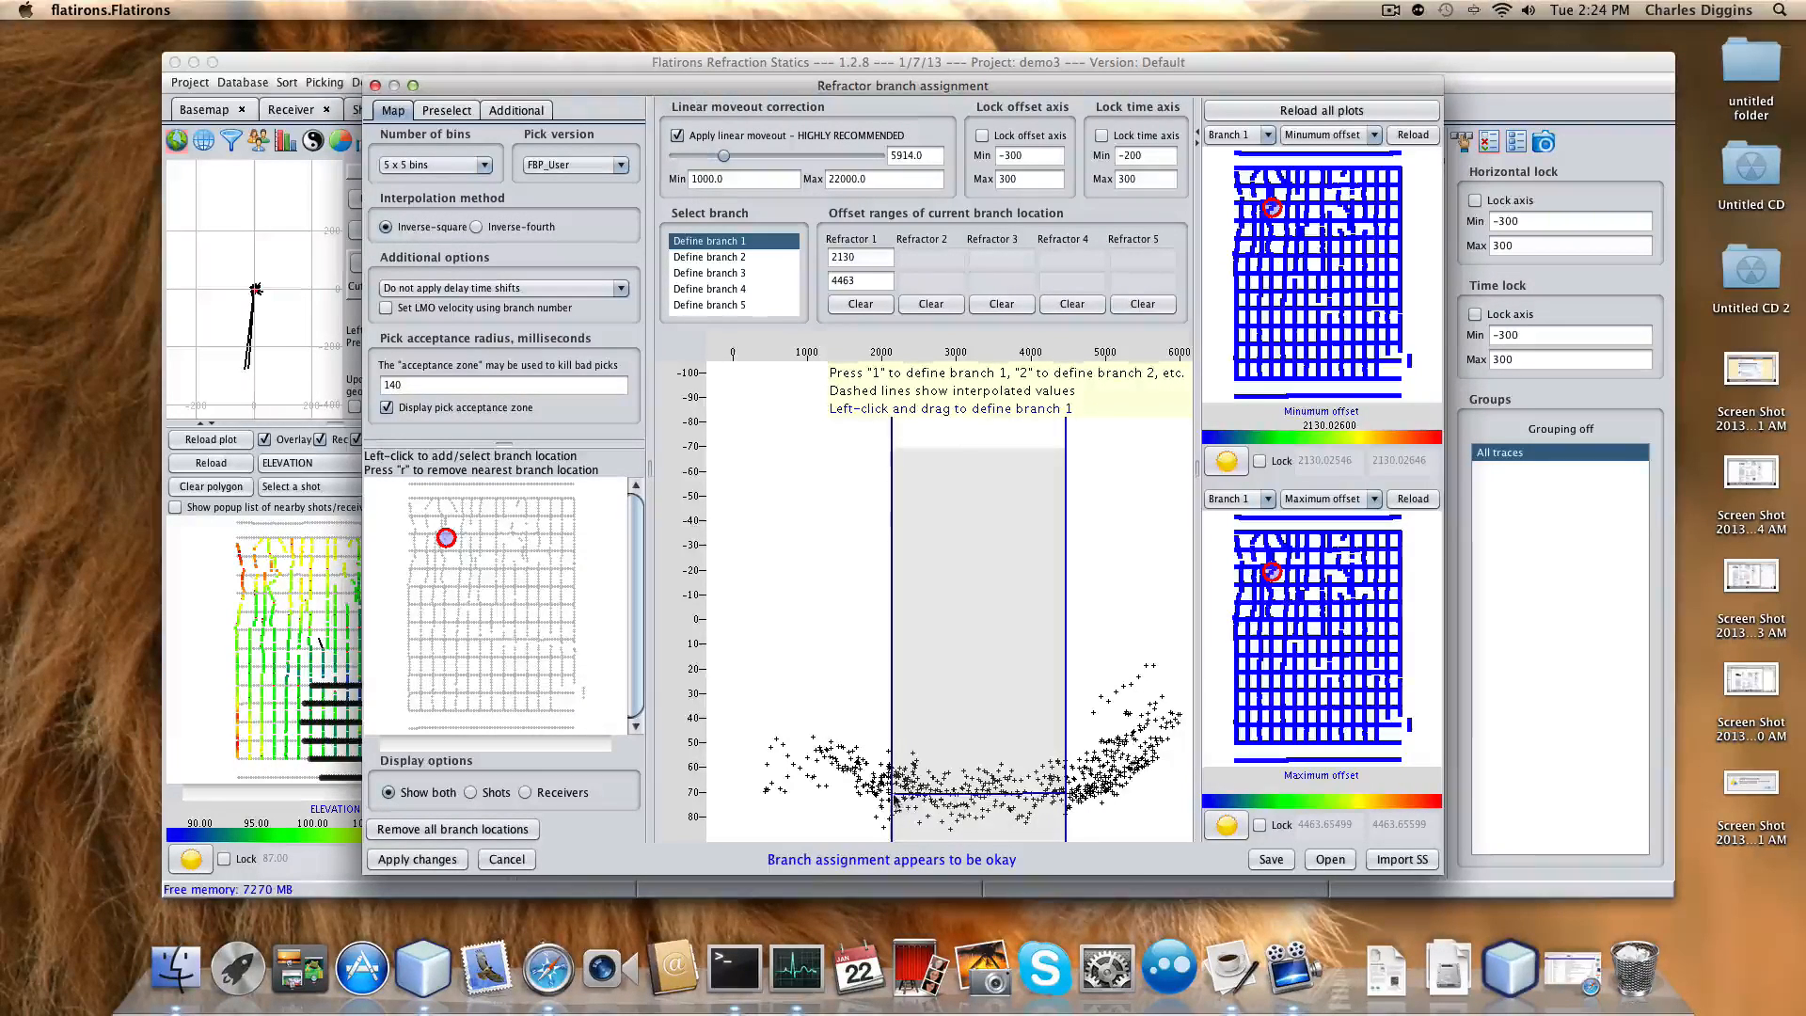
Redraw branch 1's range to 2155–4488, nudge the moveout velocity, and start another redraw.
drag(893, 801, 1068, 801)
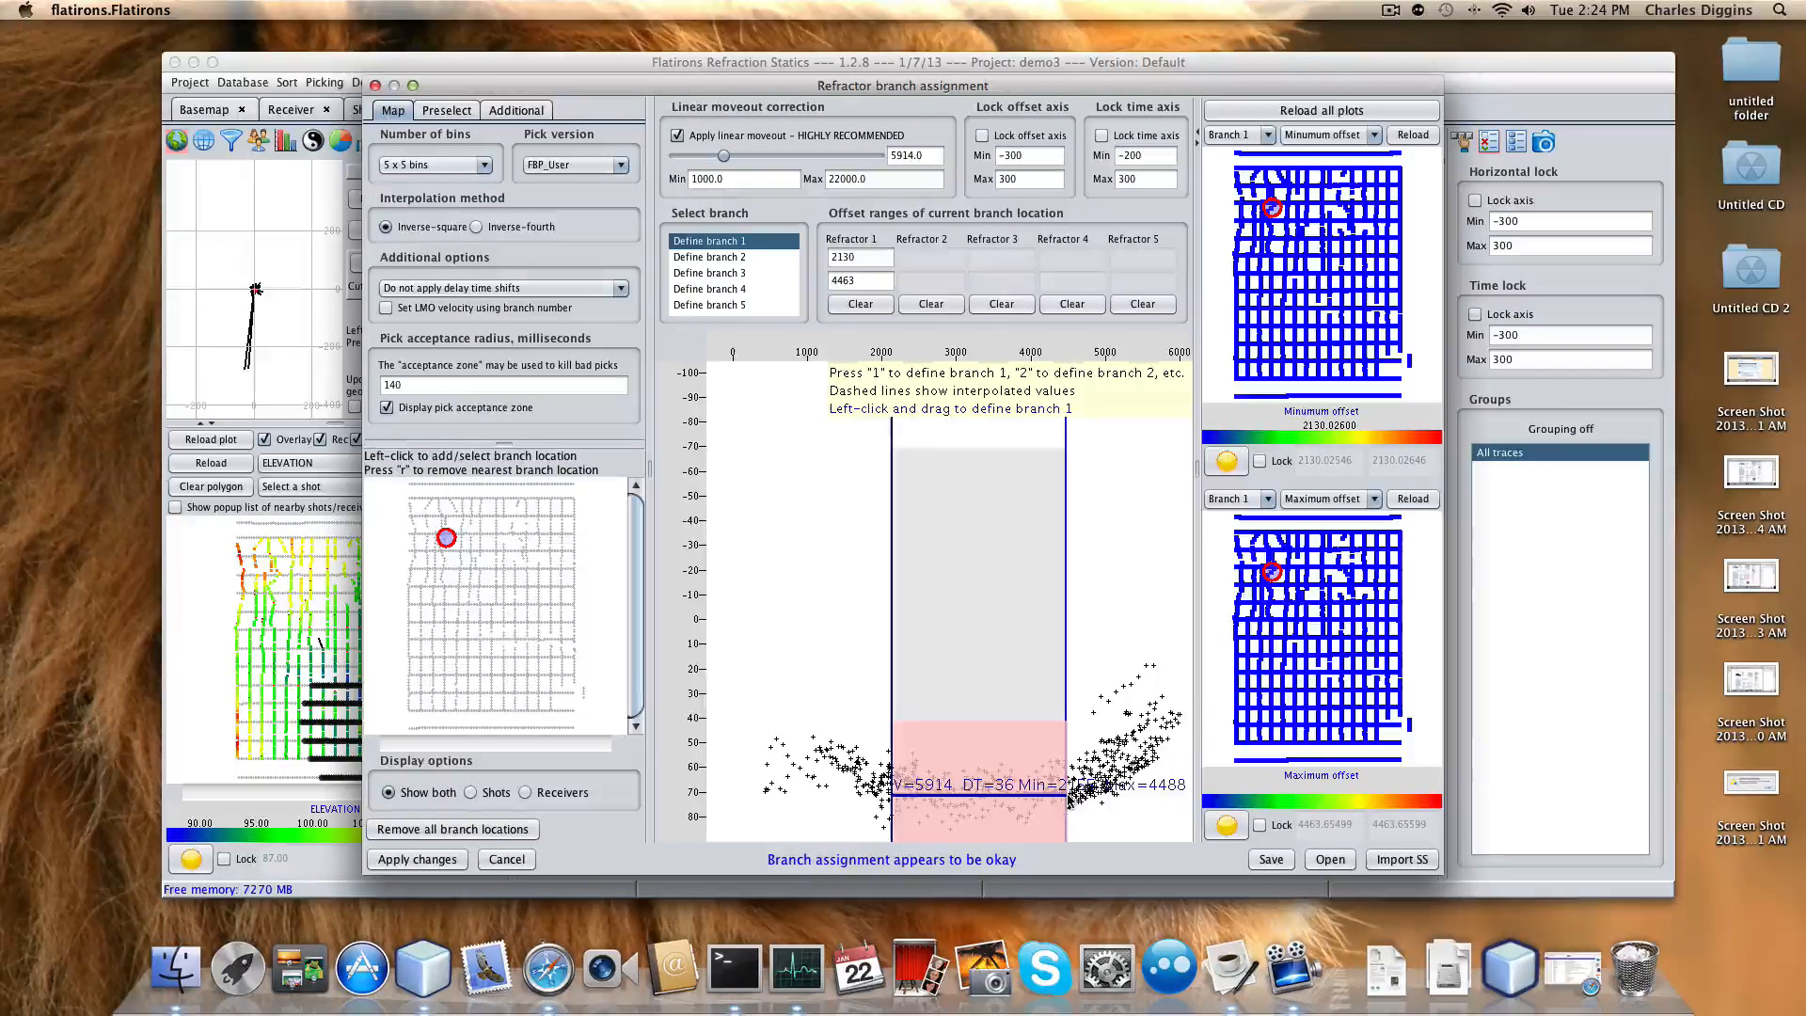
drag(1067, 795, 1066, 793)
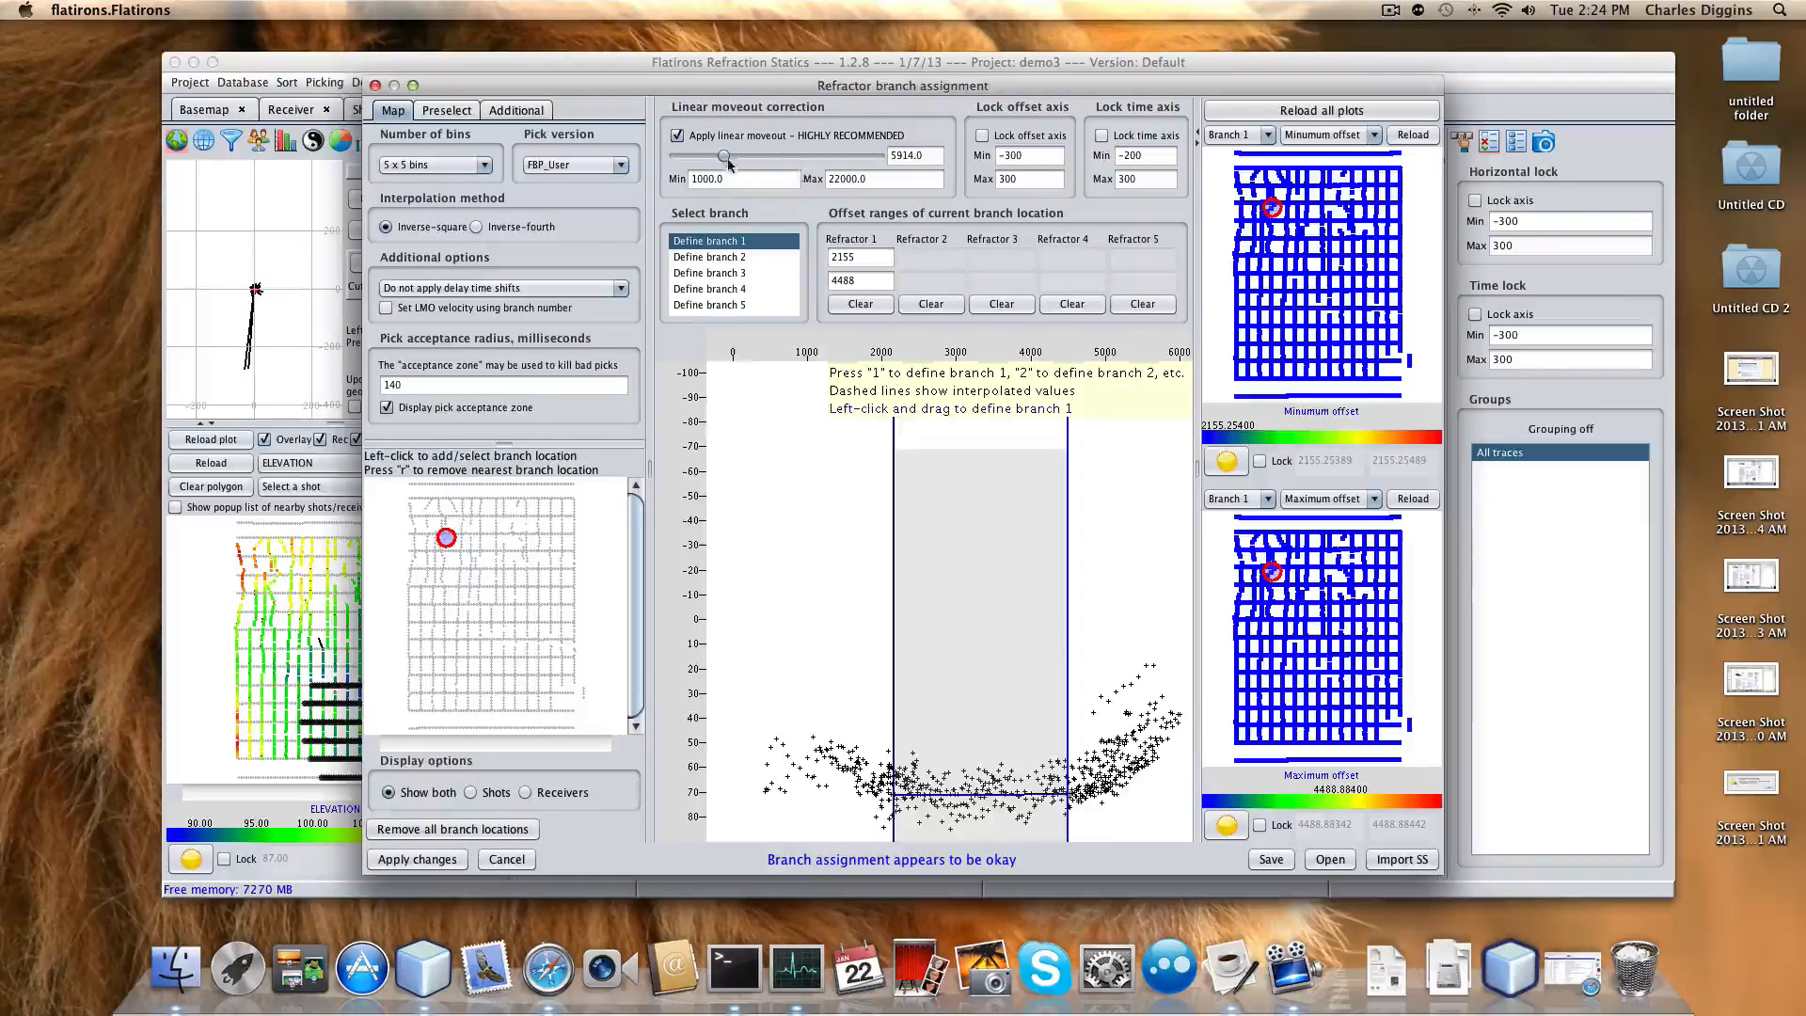
drag(723, 156, 723, 160)
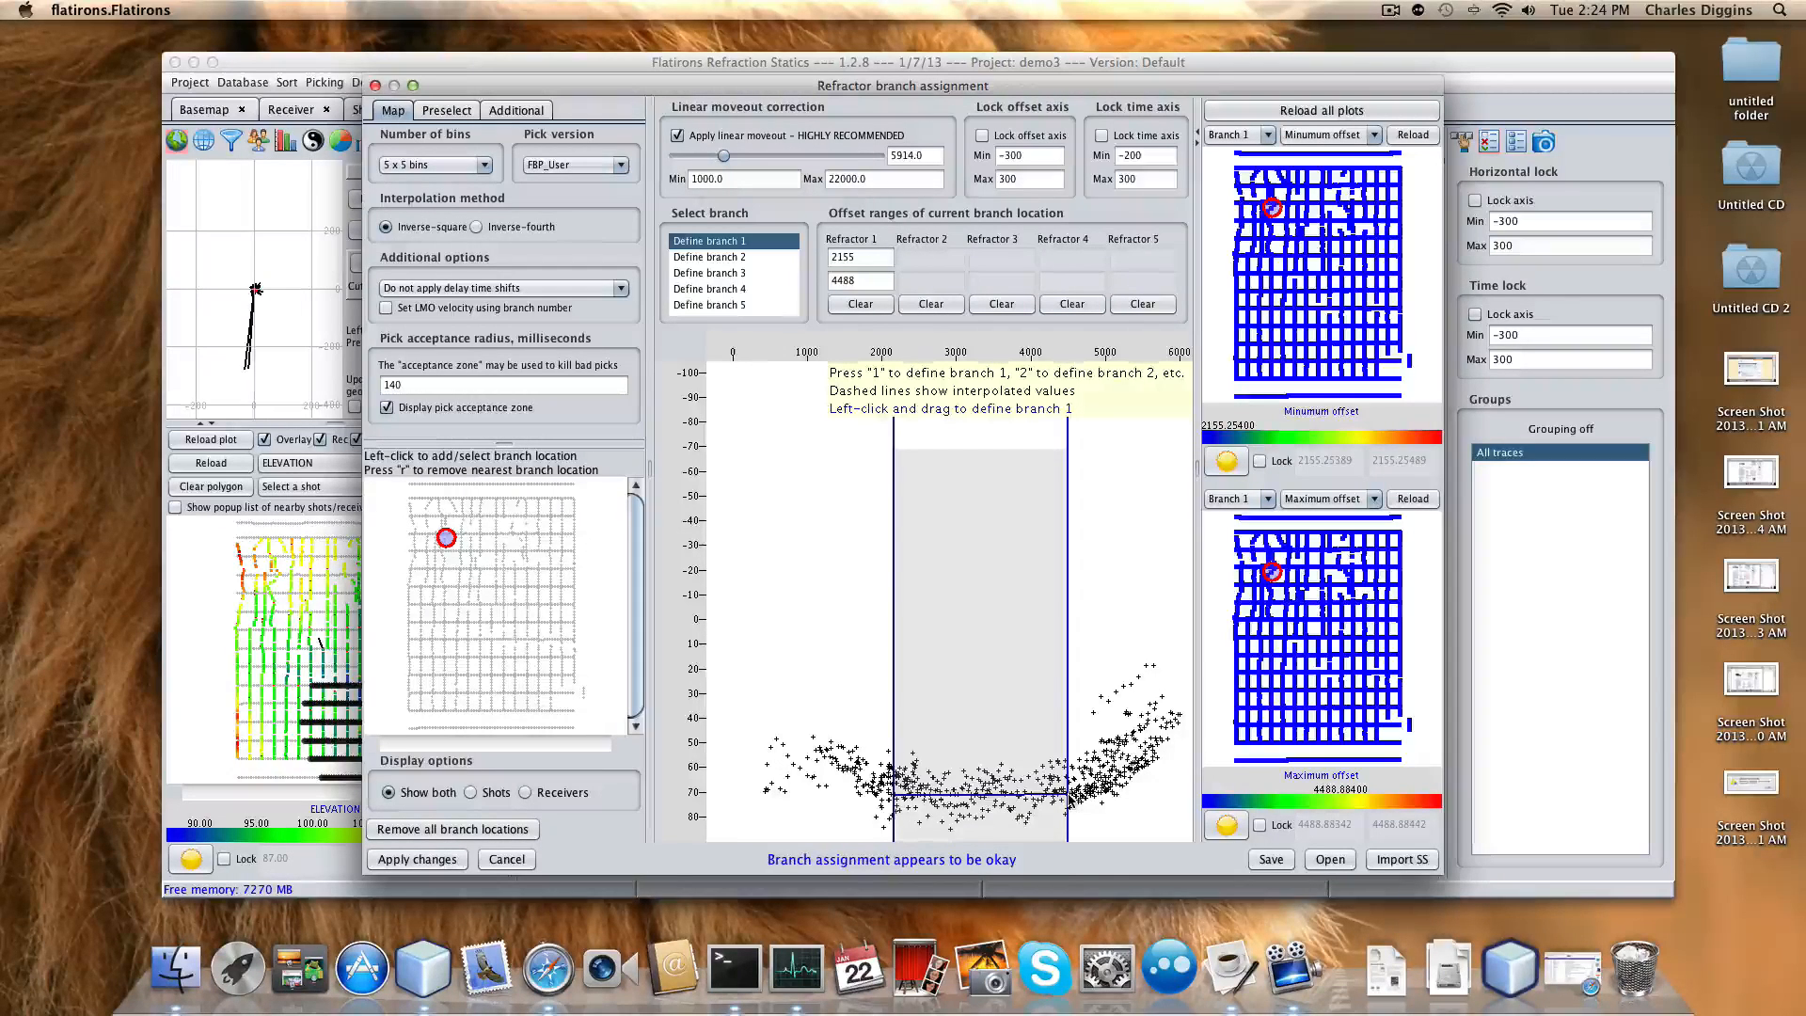
drag(1068, 800, 729, 798)
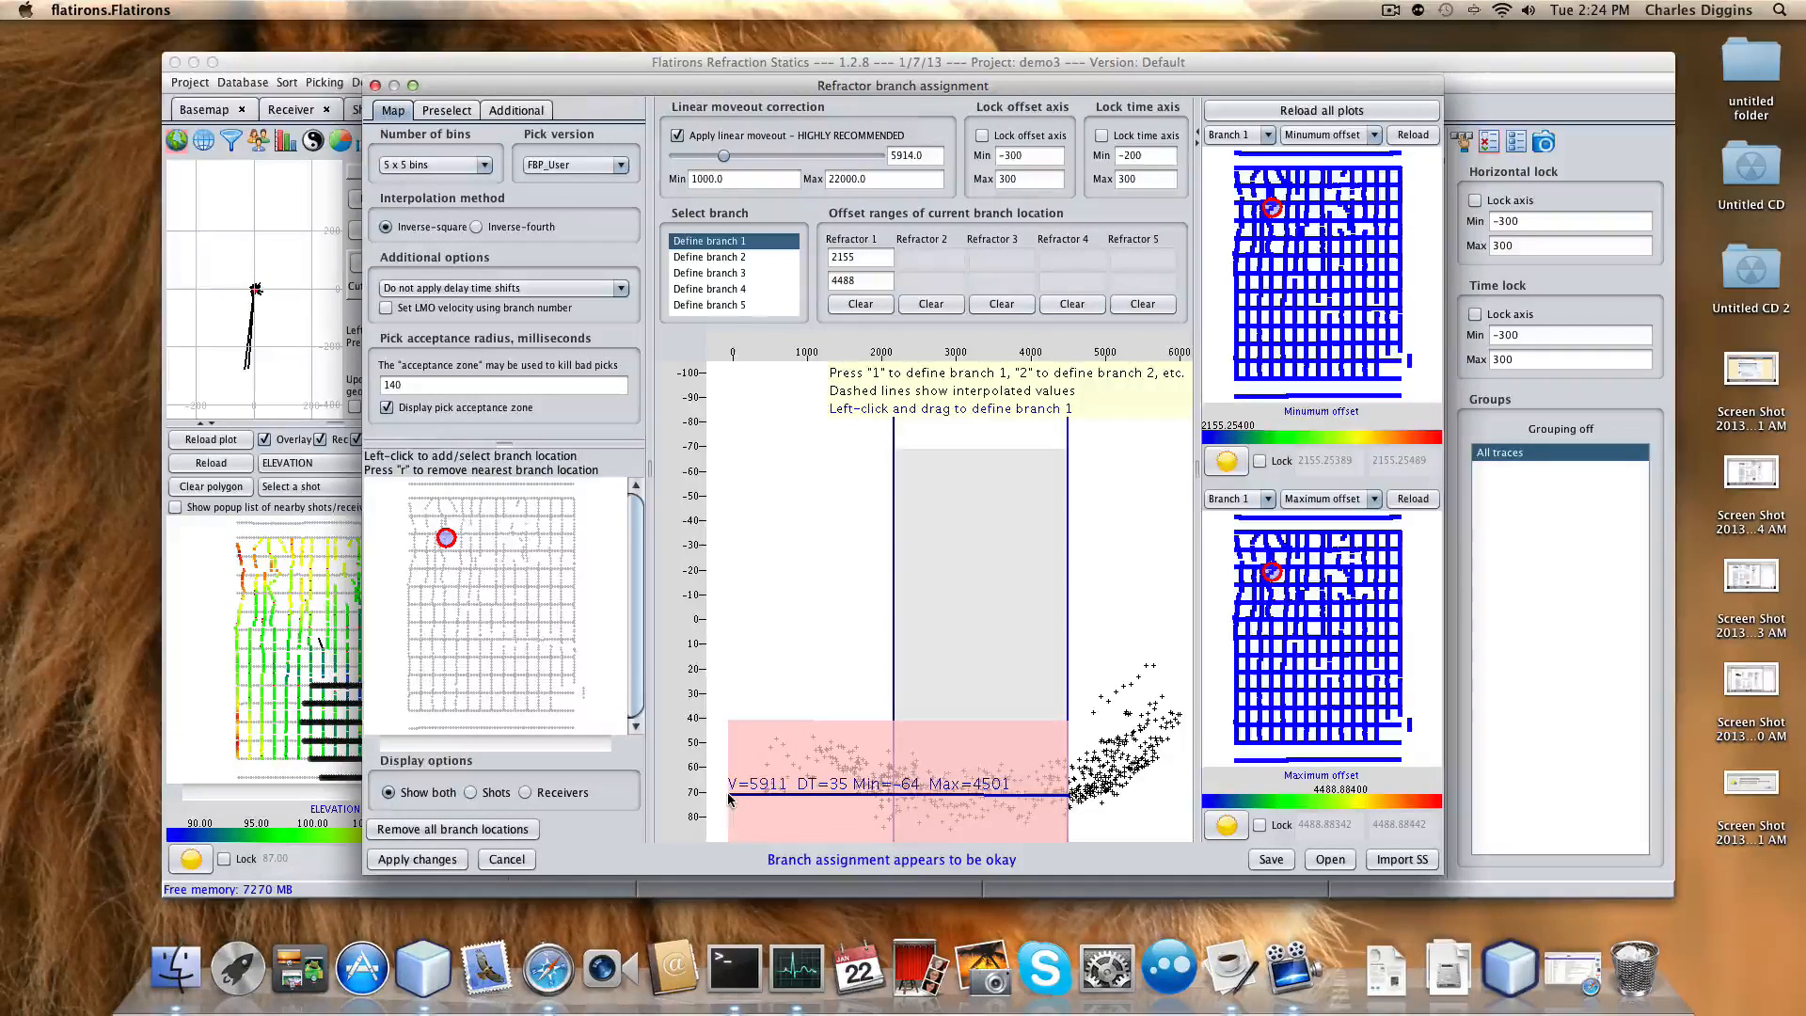
Reshape the branch 1 line to fit the picks, with offsets 2142 to 4501.
mouse_move(727, 794)
mouse_down()
mouse_move(728, 769)
mouse_move(731, 820)
mouse_up()
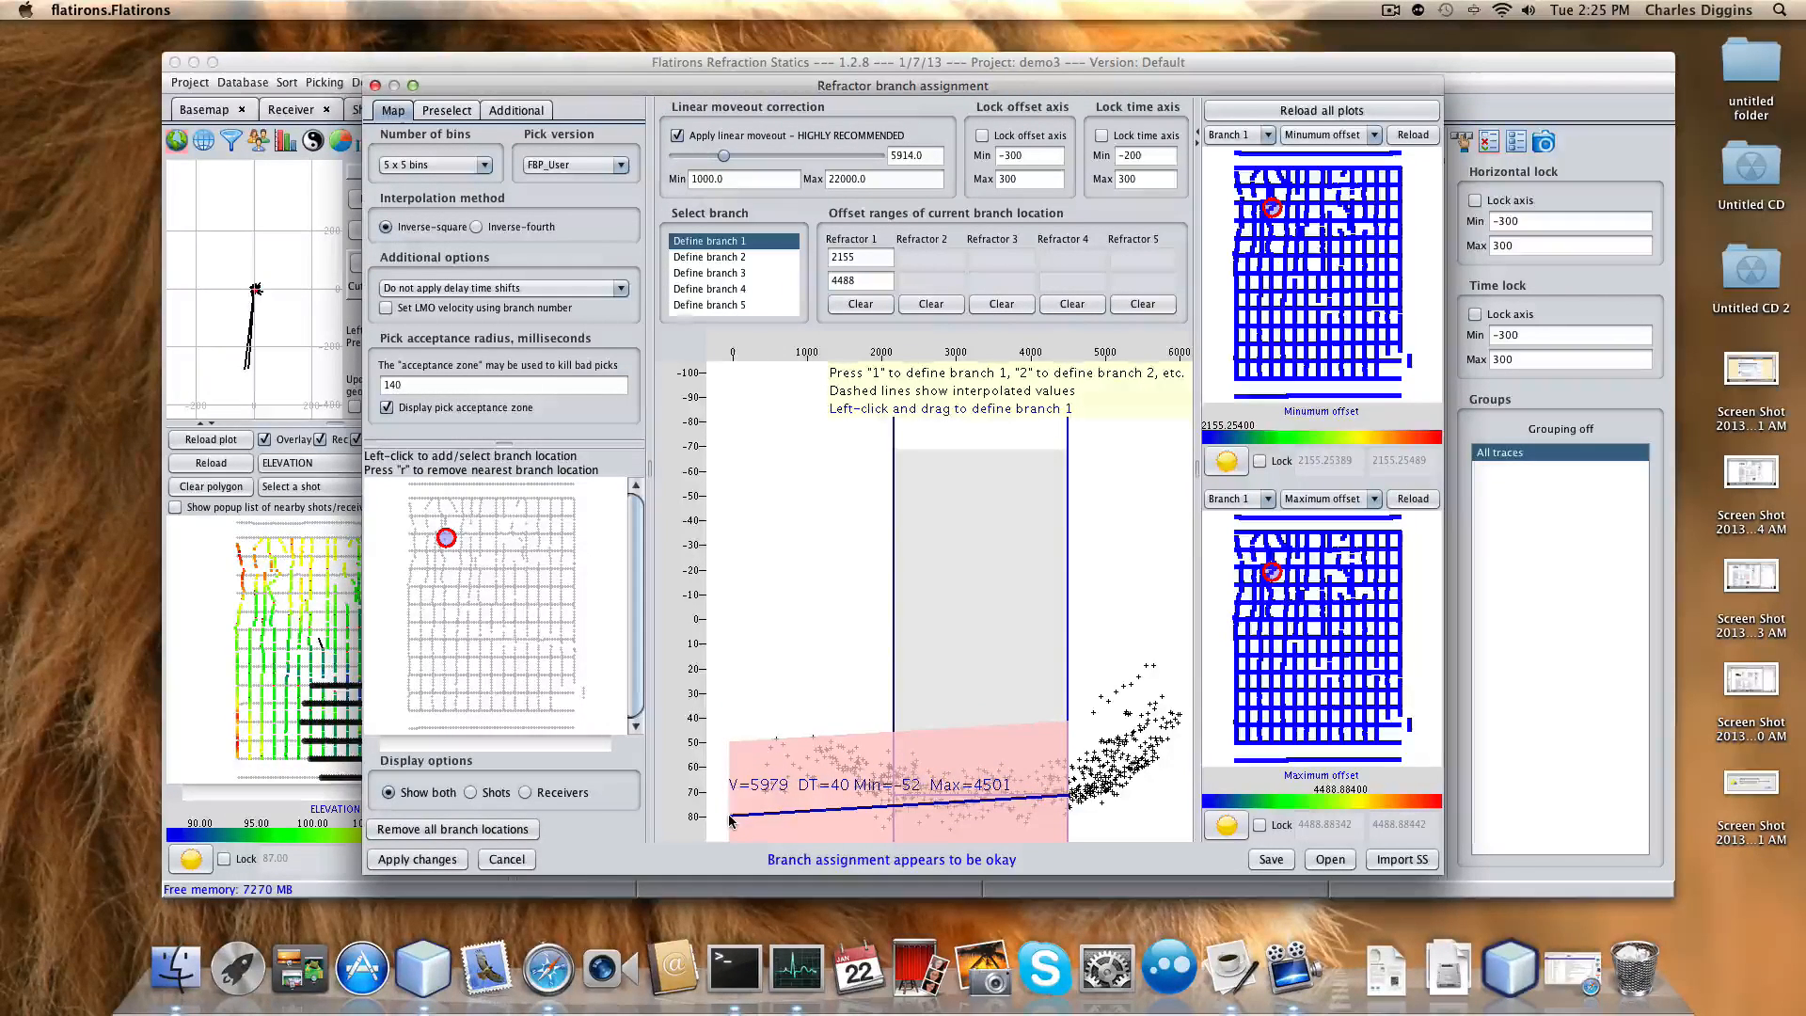
drag(728, 814, 733, 796)
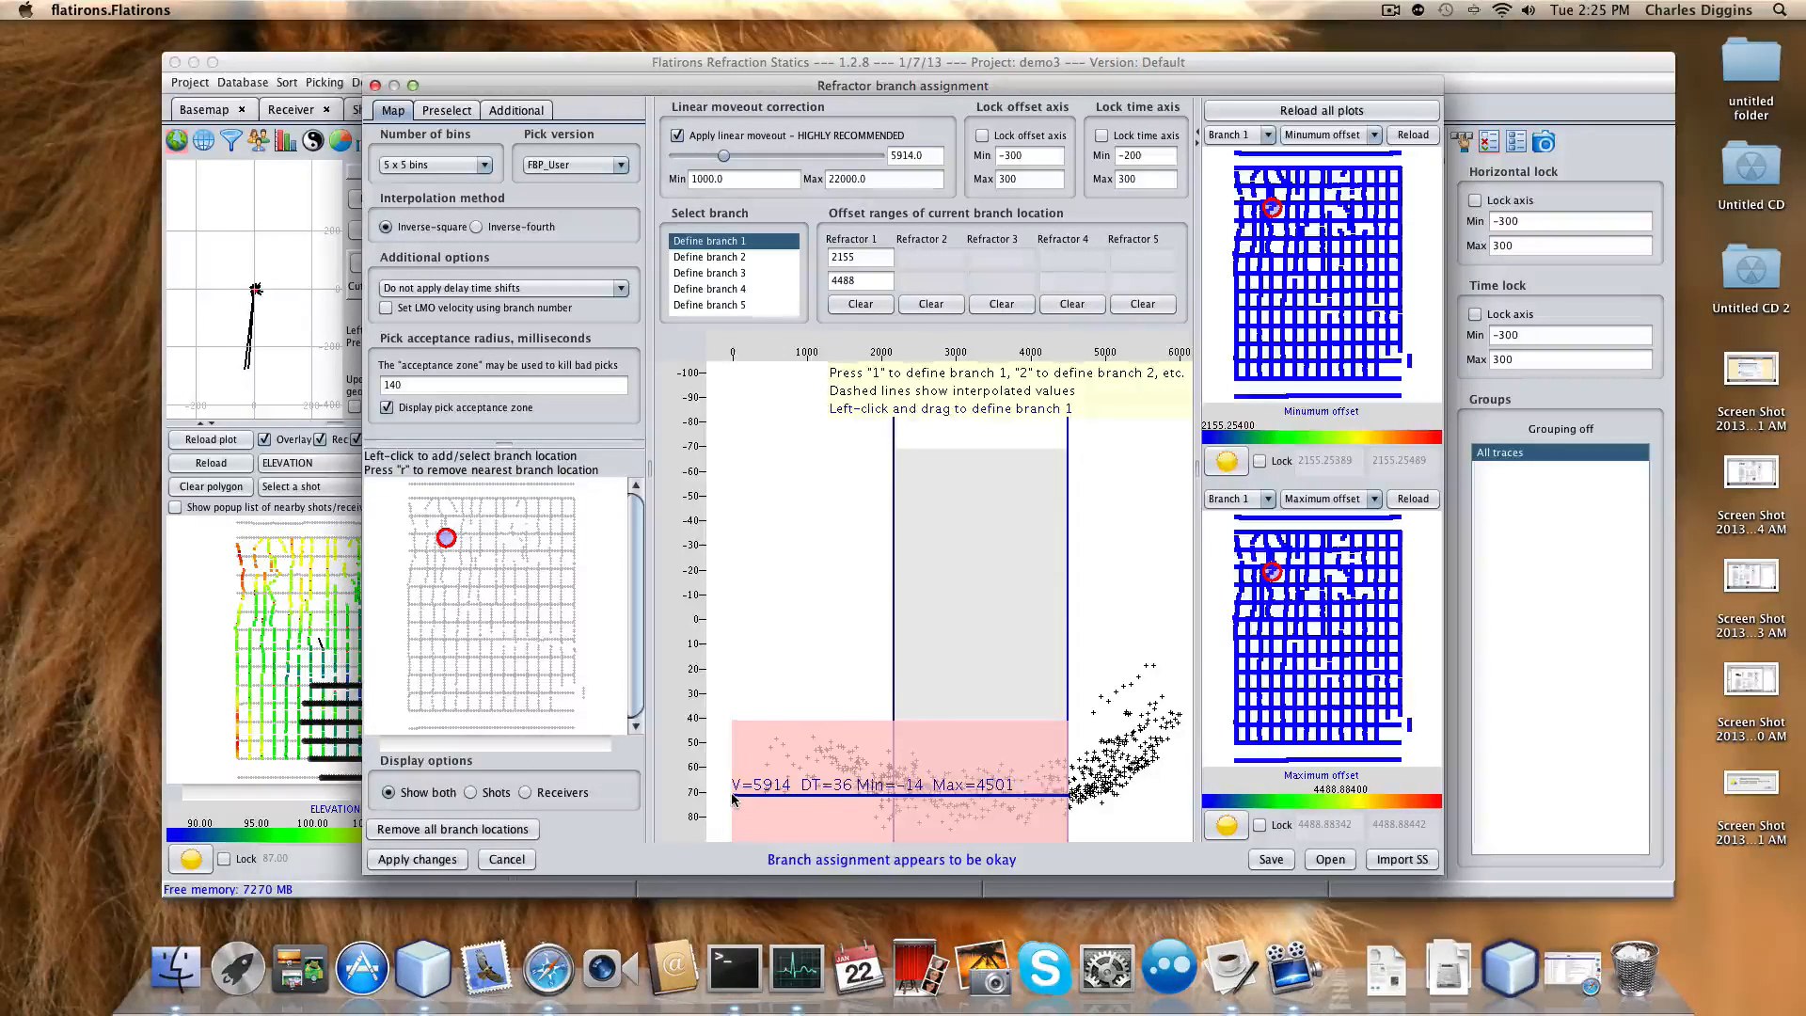
drag(734, 798, 893, 801)
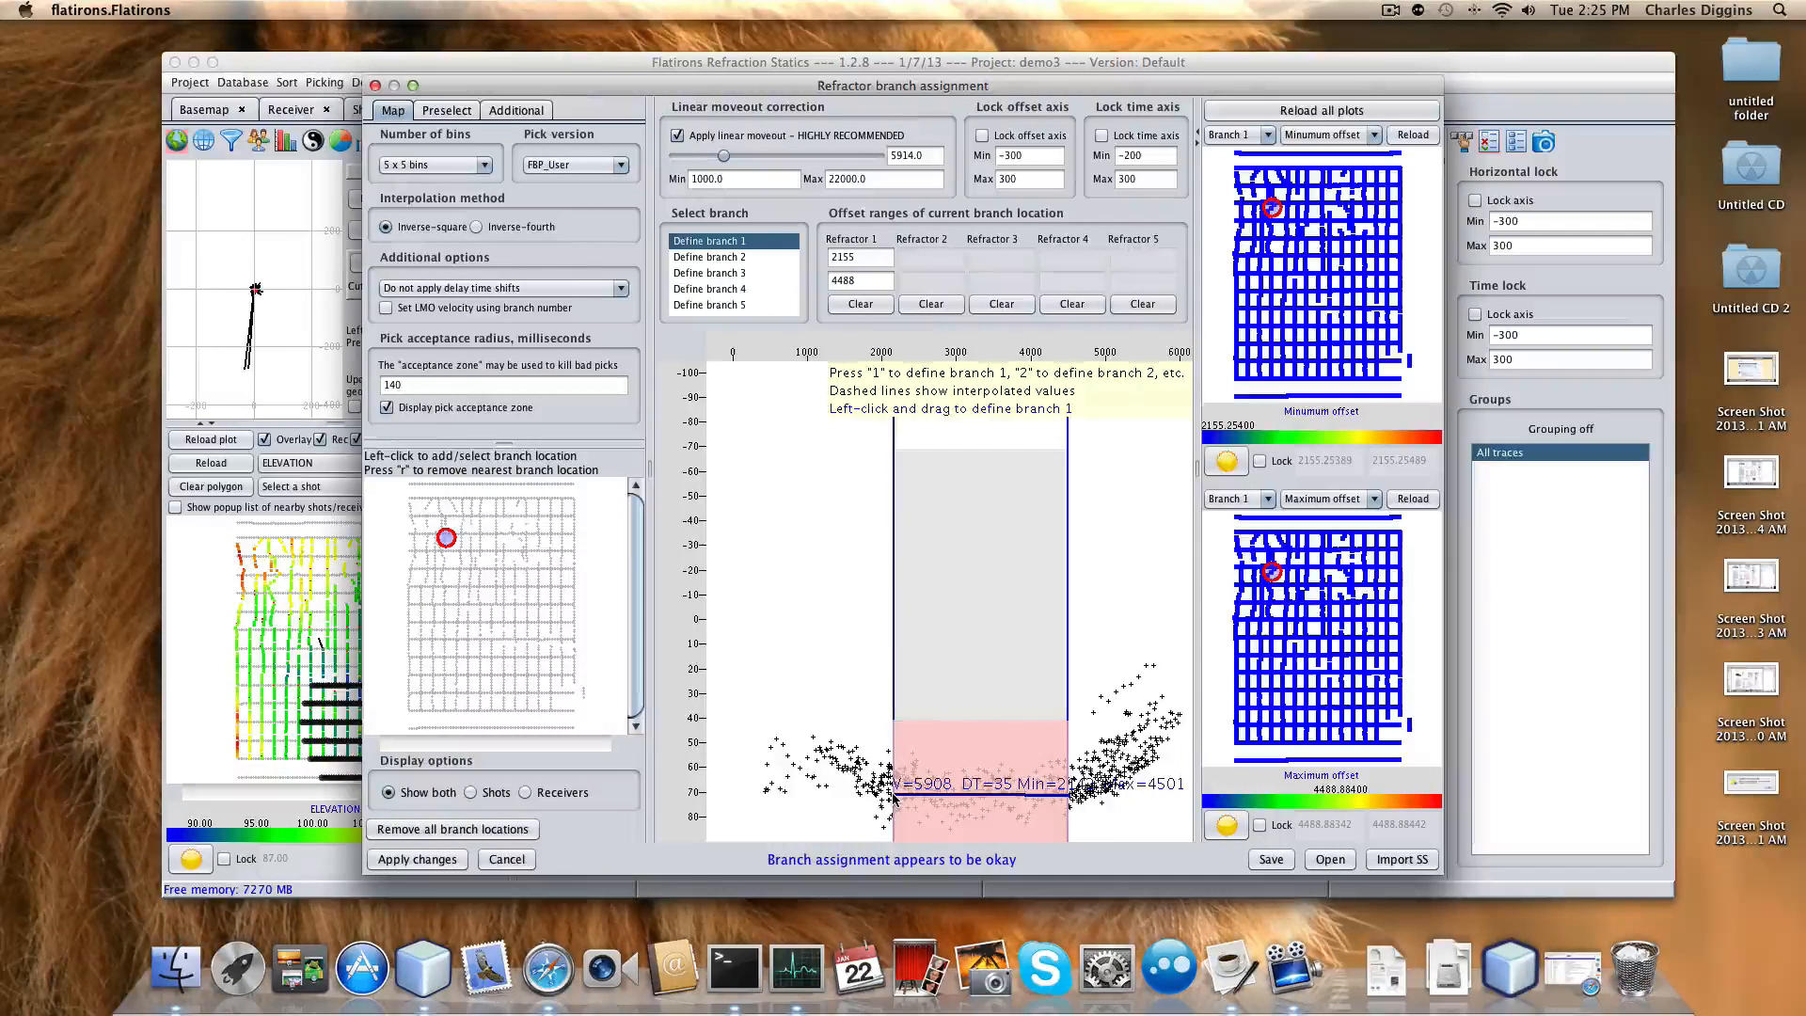
drag(893, 797, 893, 796)
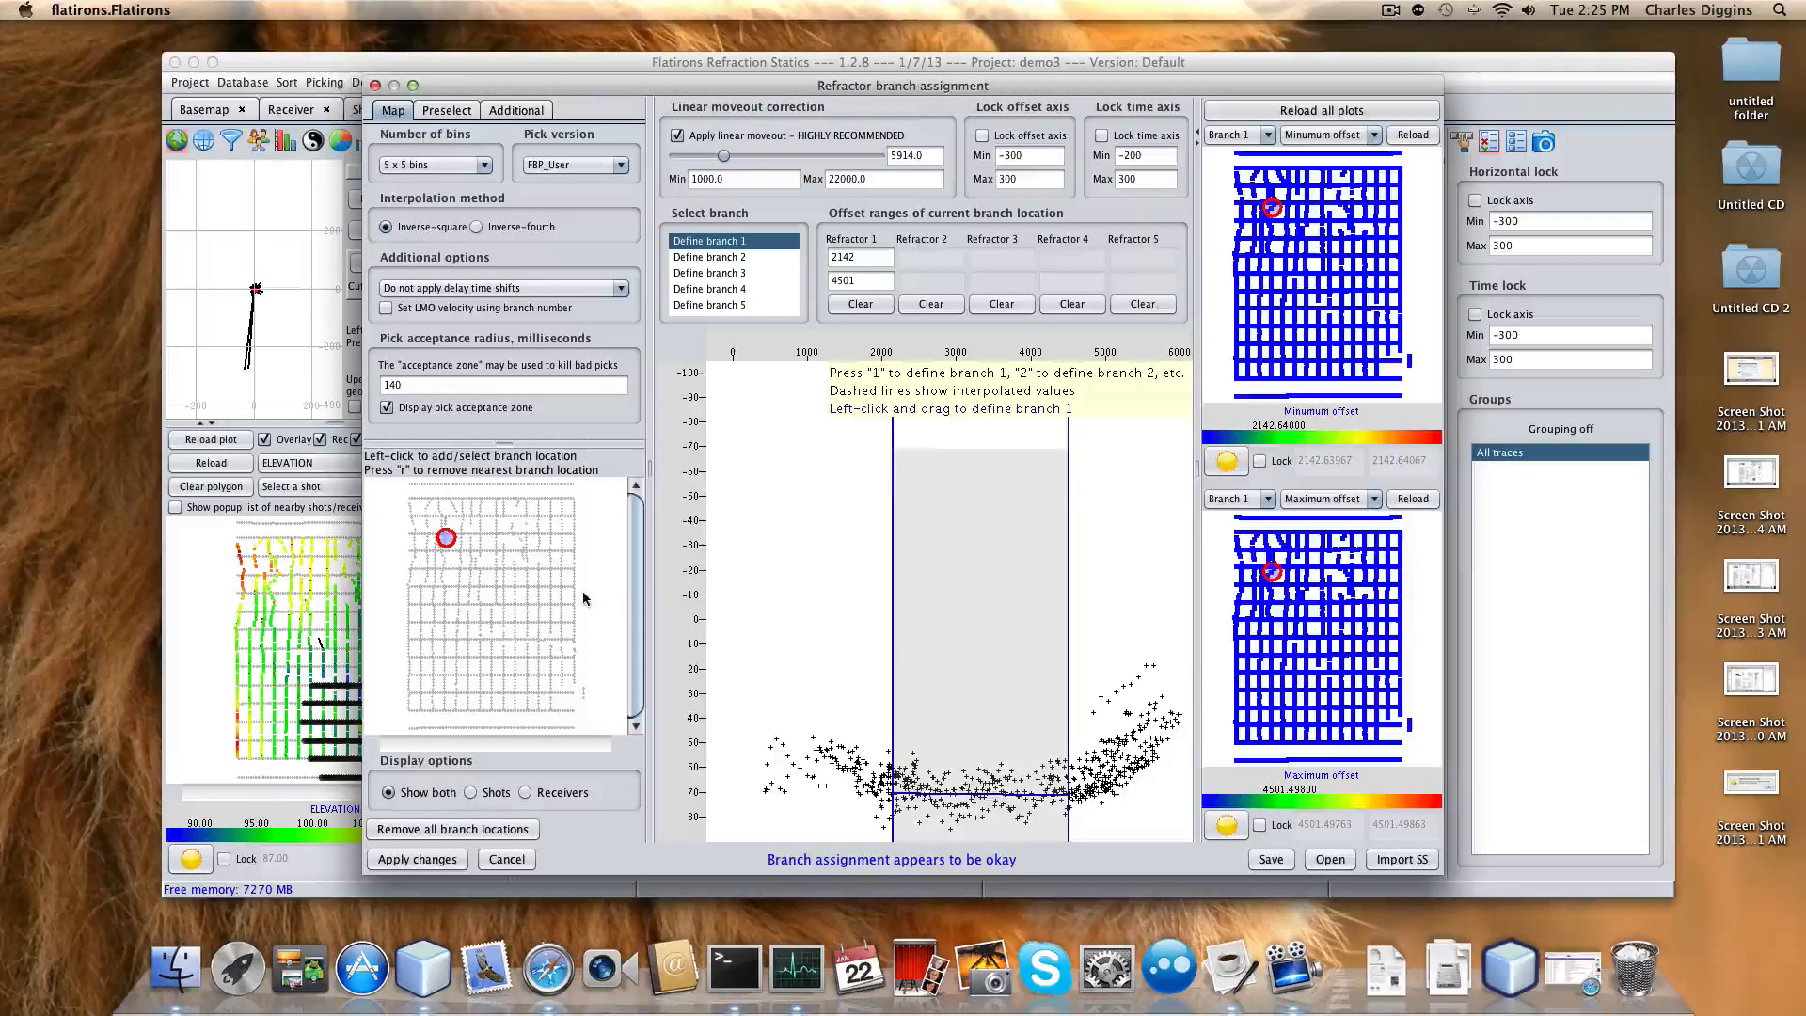
Add three branch locations on the map, defining a branch 1 offset range at each.
click(539, 535)
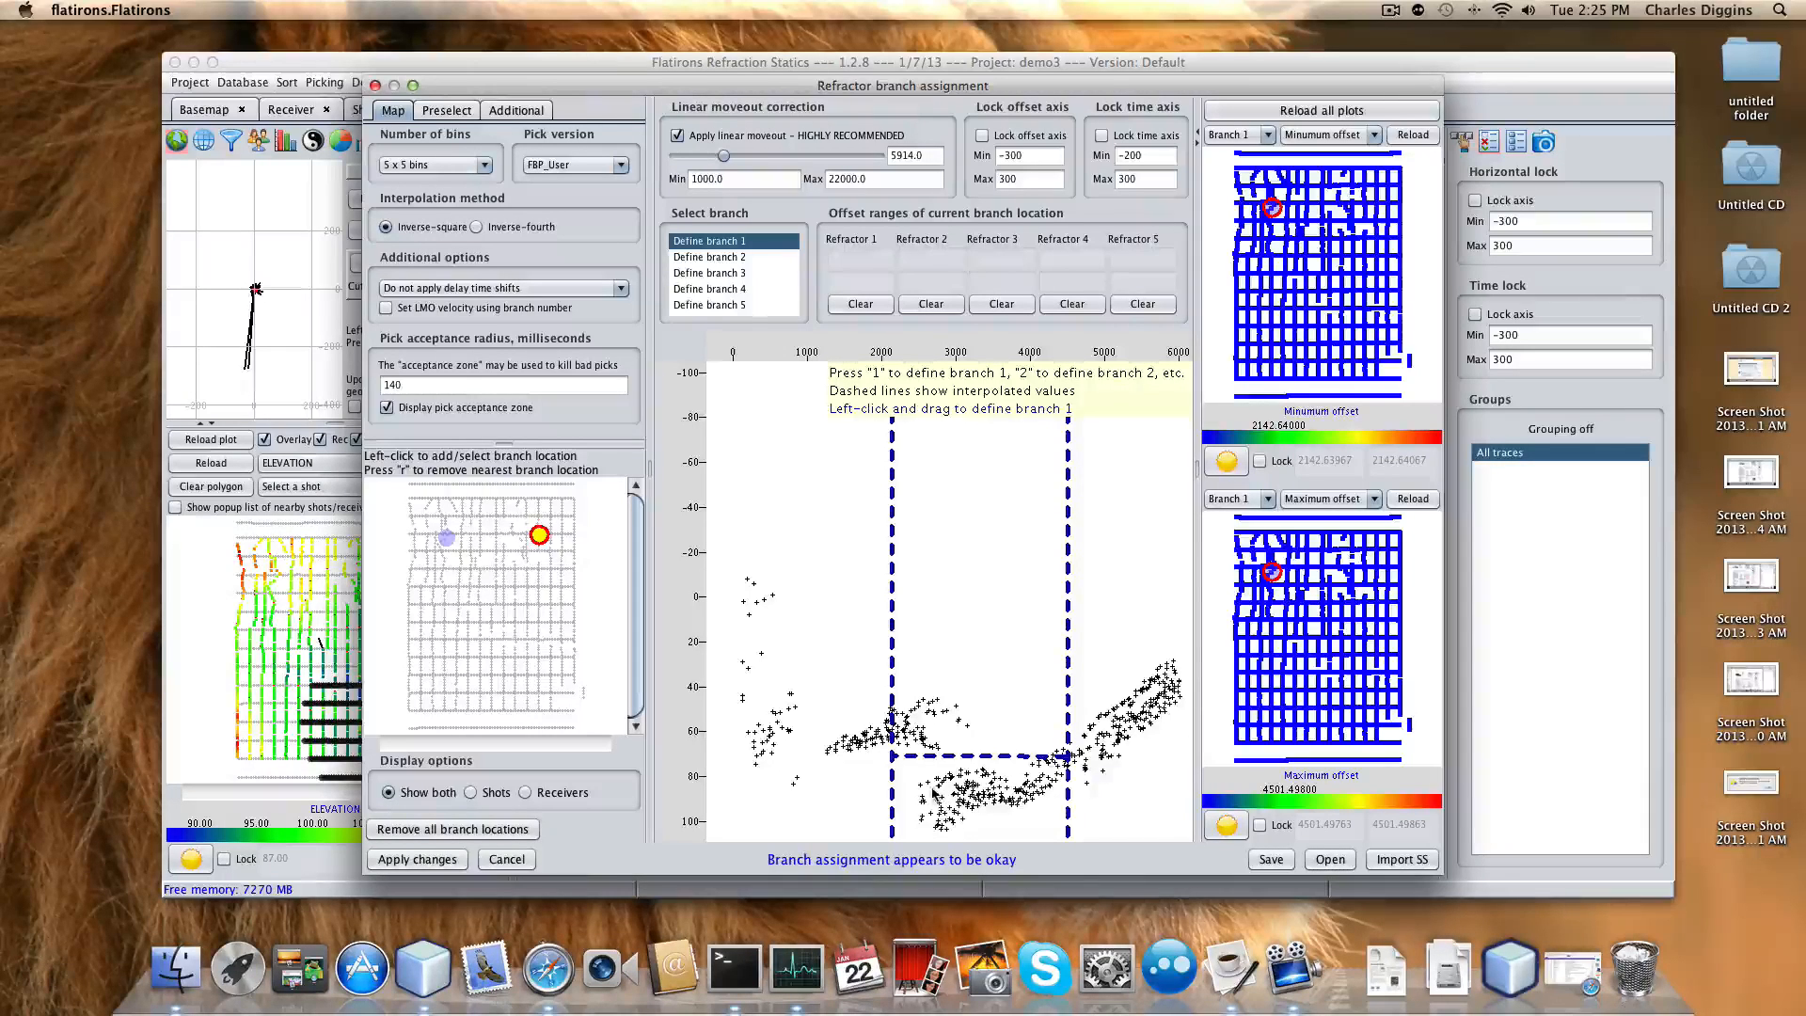
drag(934, 795, 1033, 793)
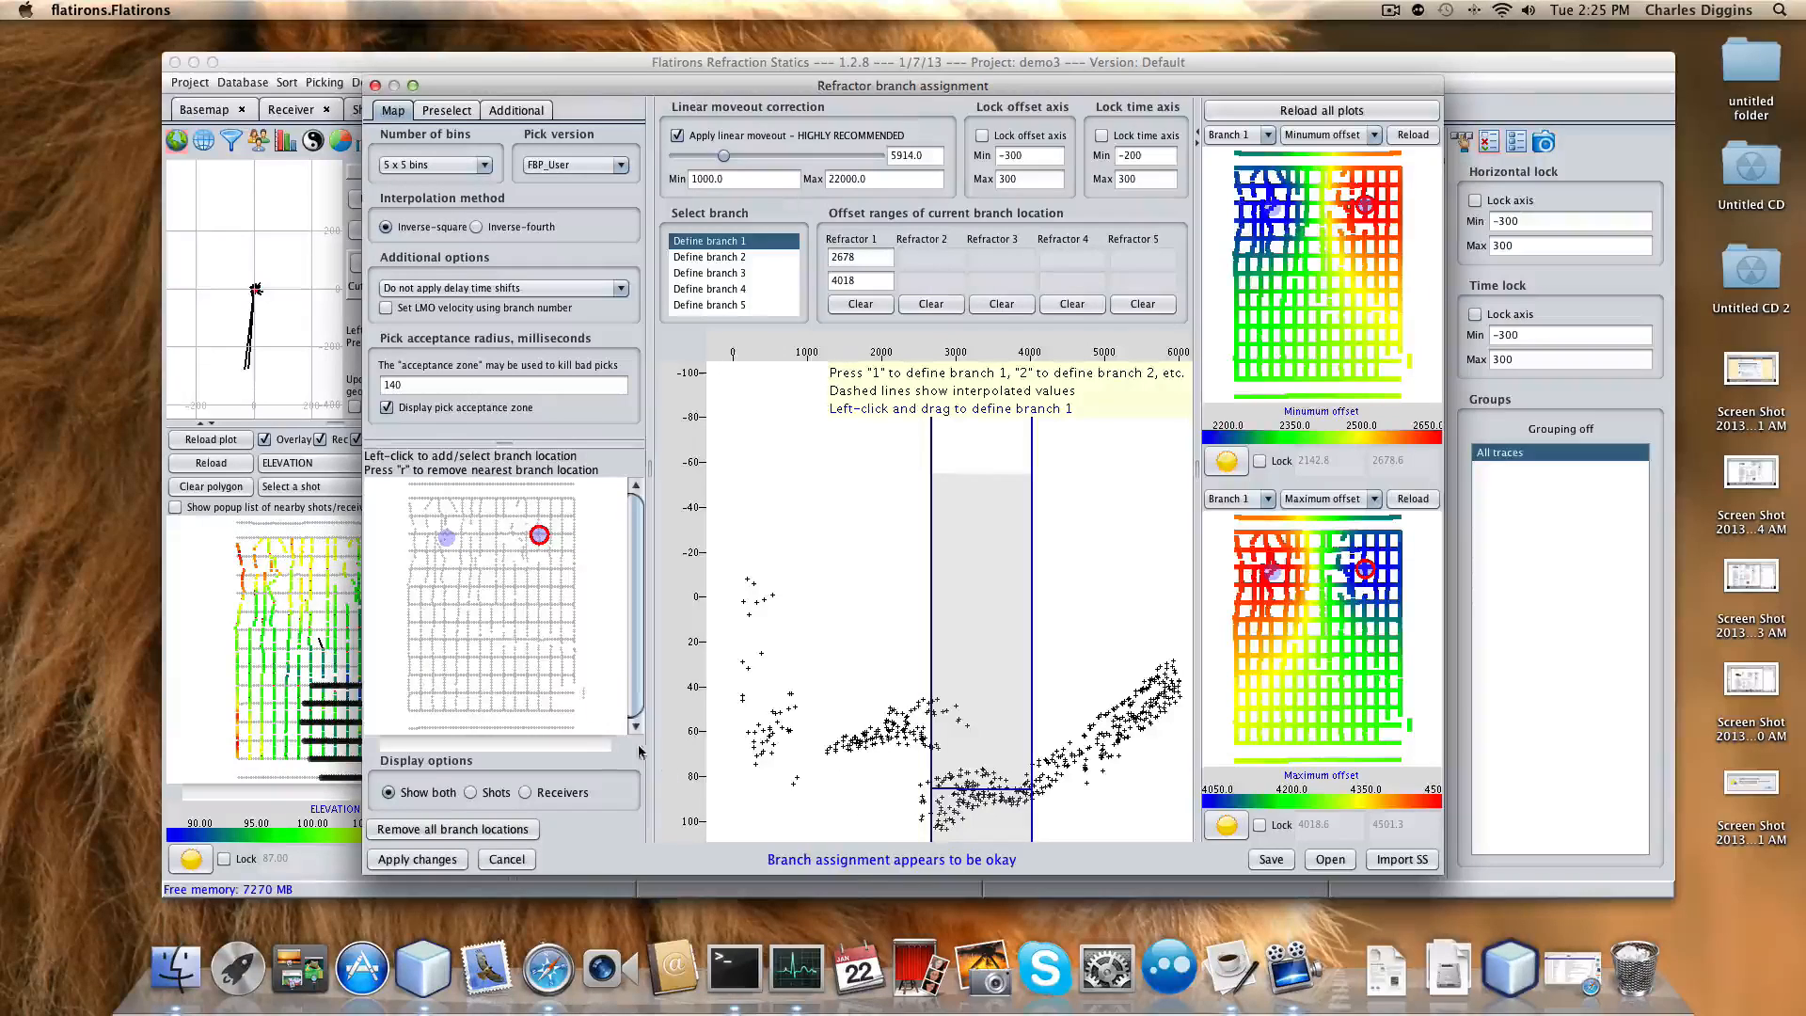
click(491, 595)
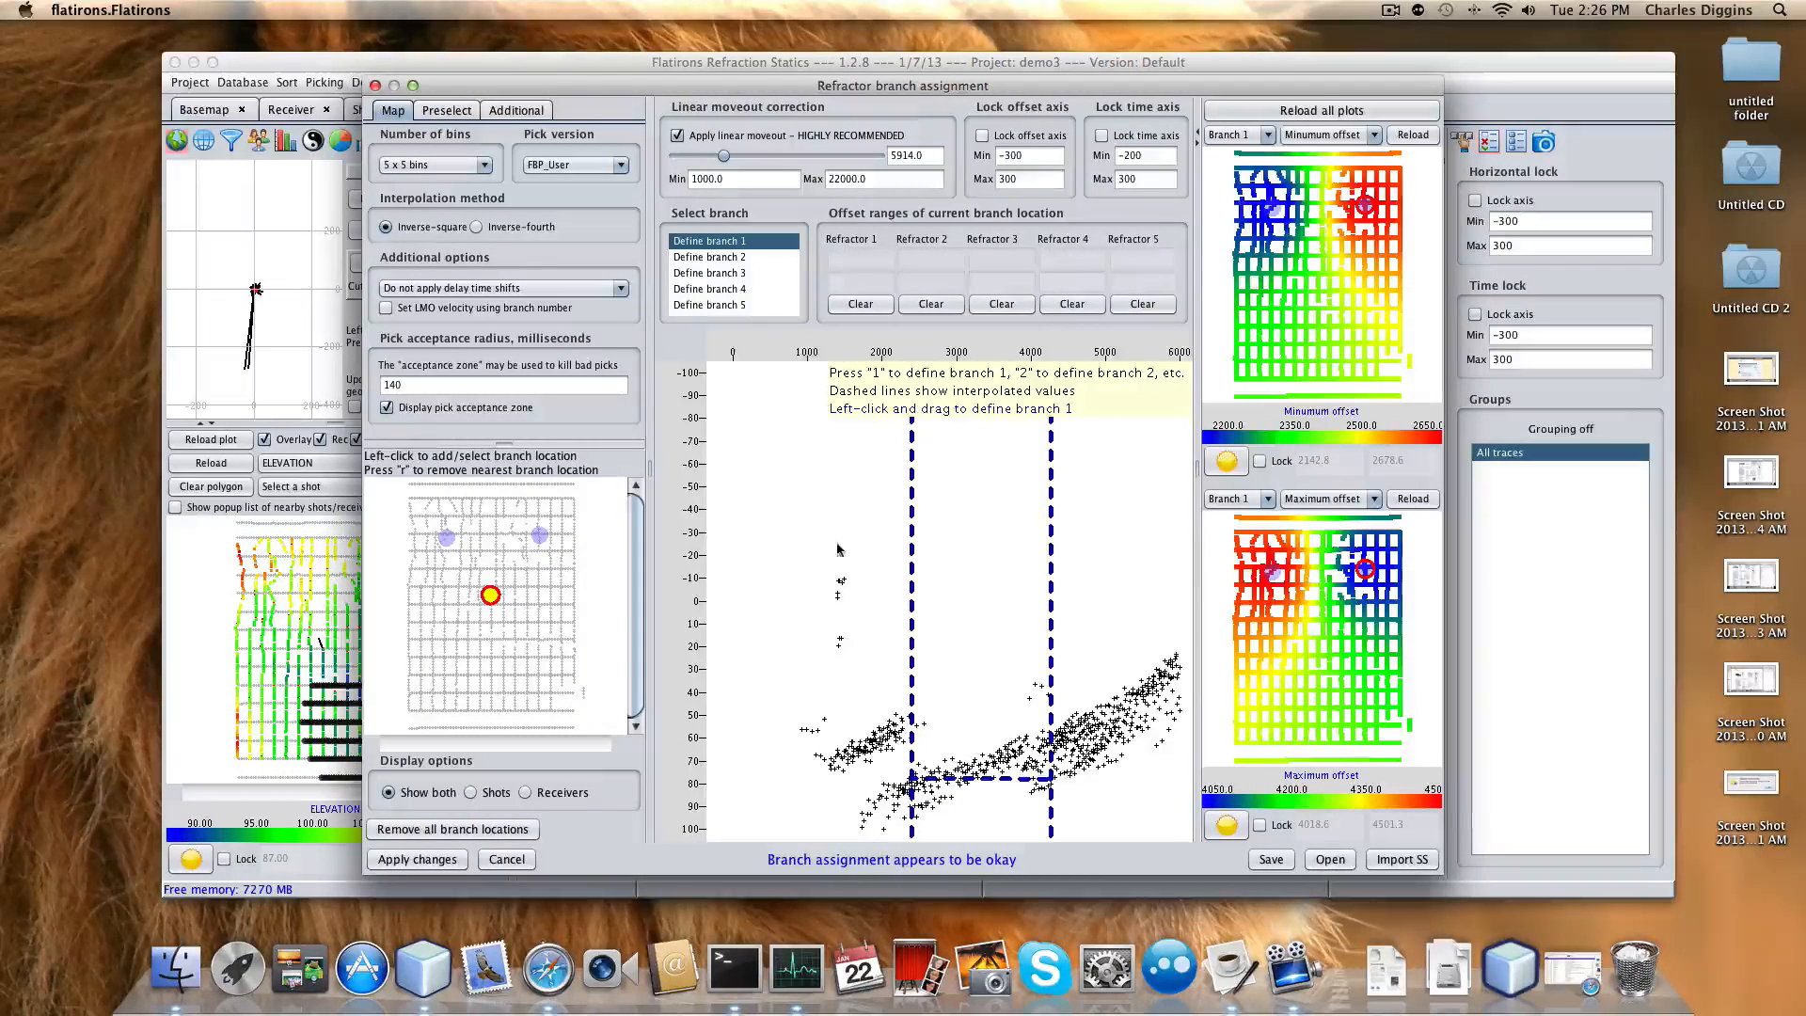
drag(723, 156, 730, 162)
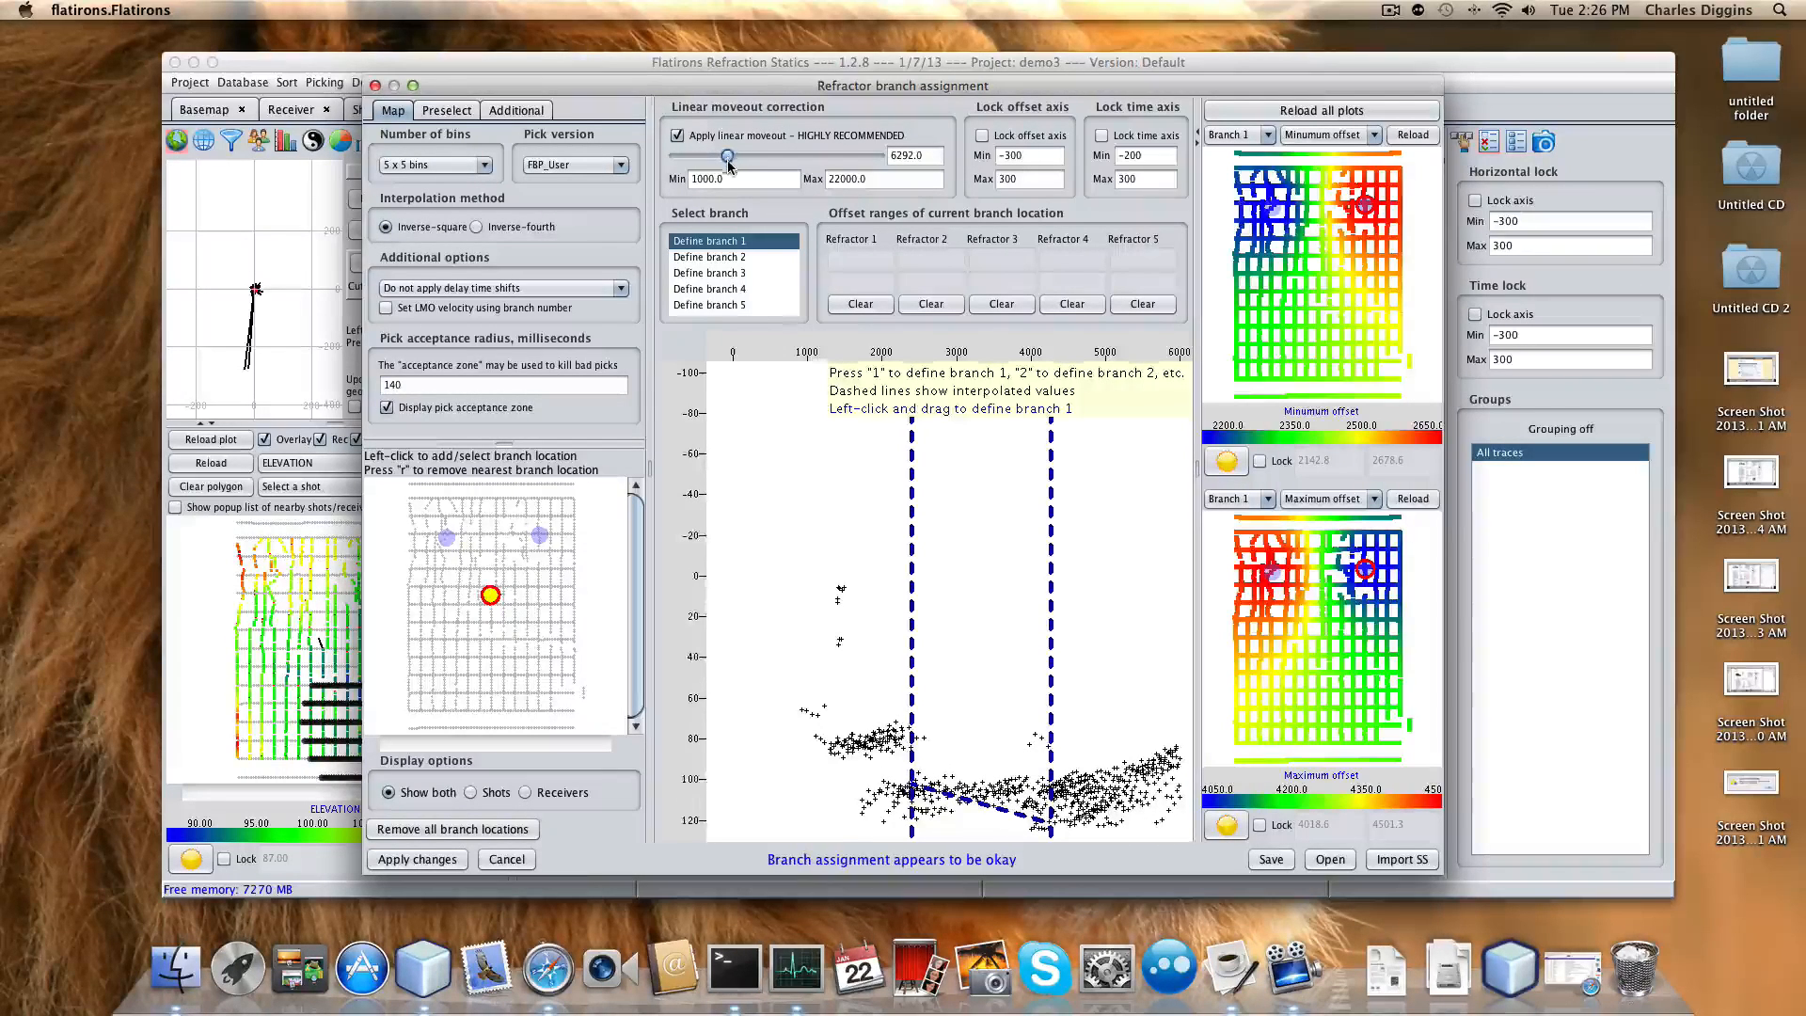
drag(915, 797, 1051, 796)
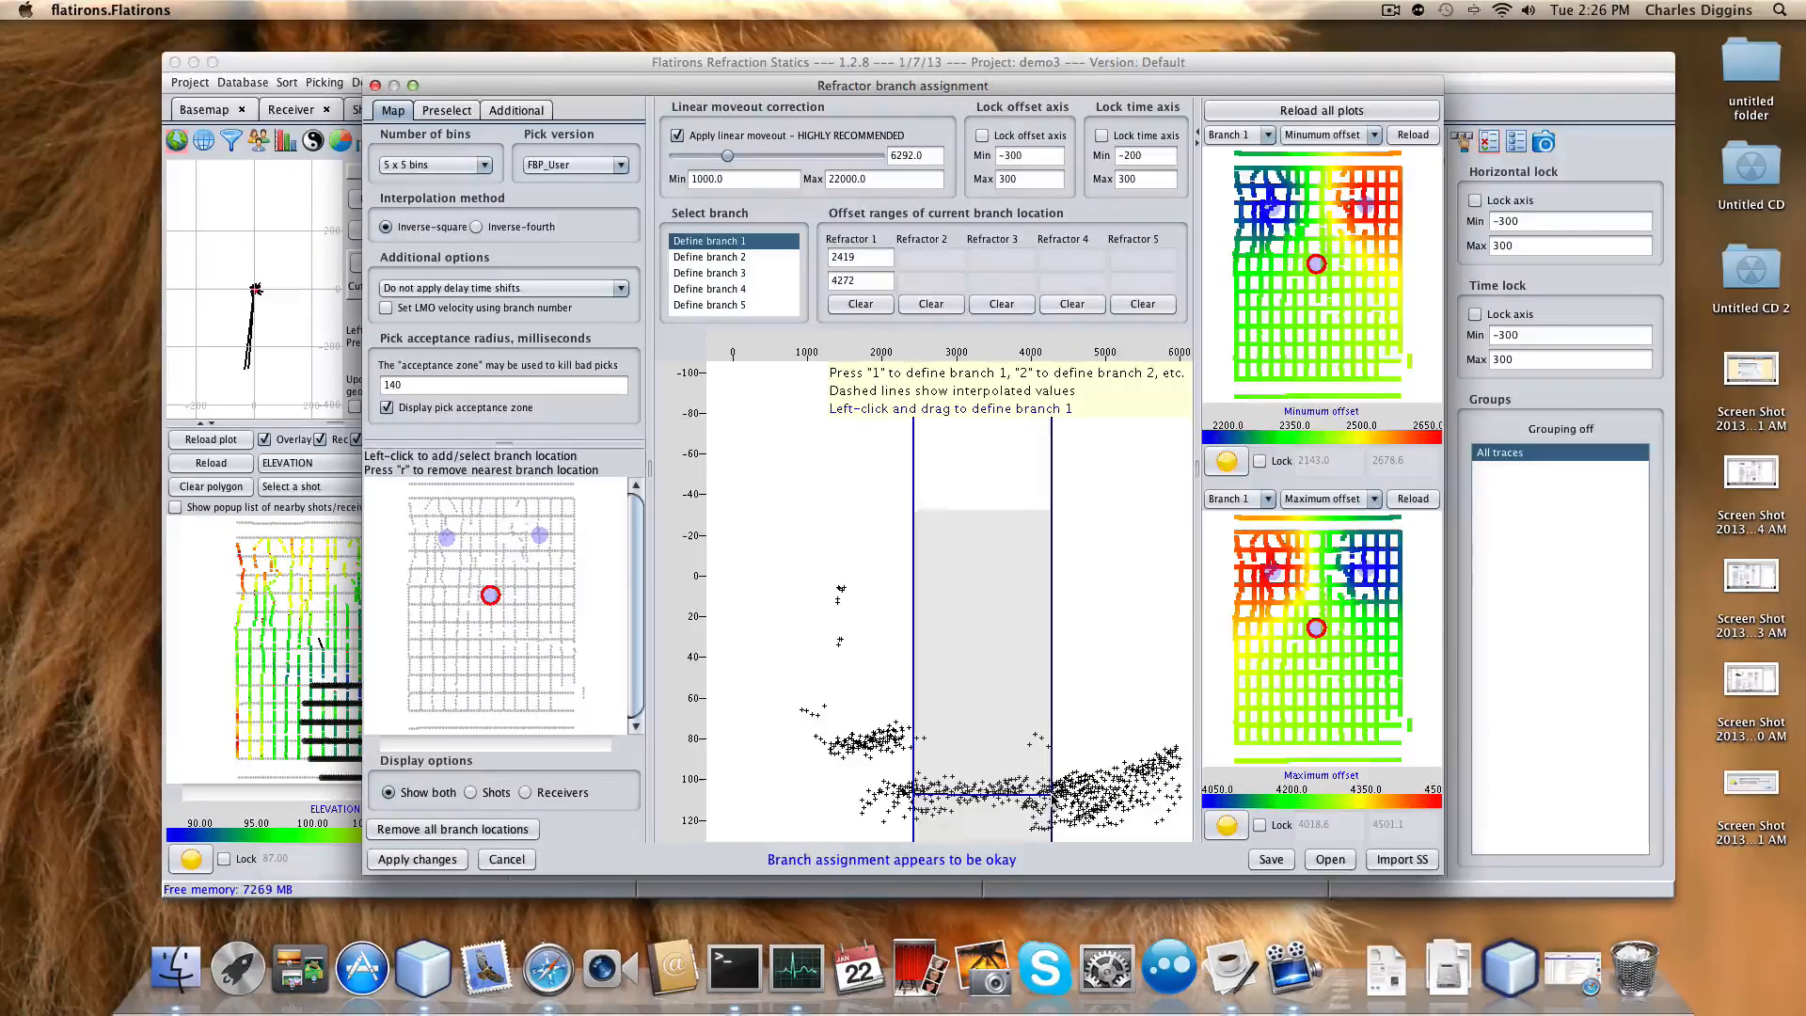
click(551, 674)
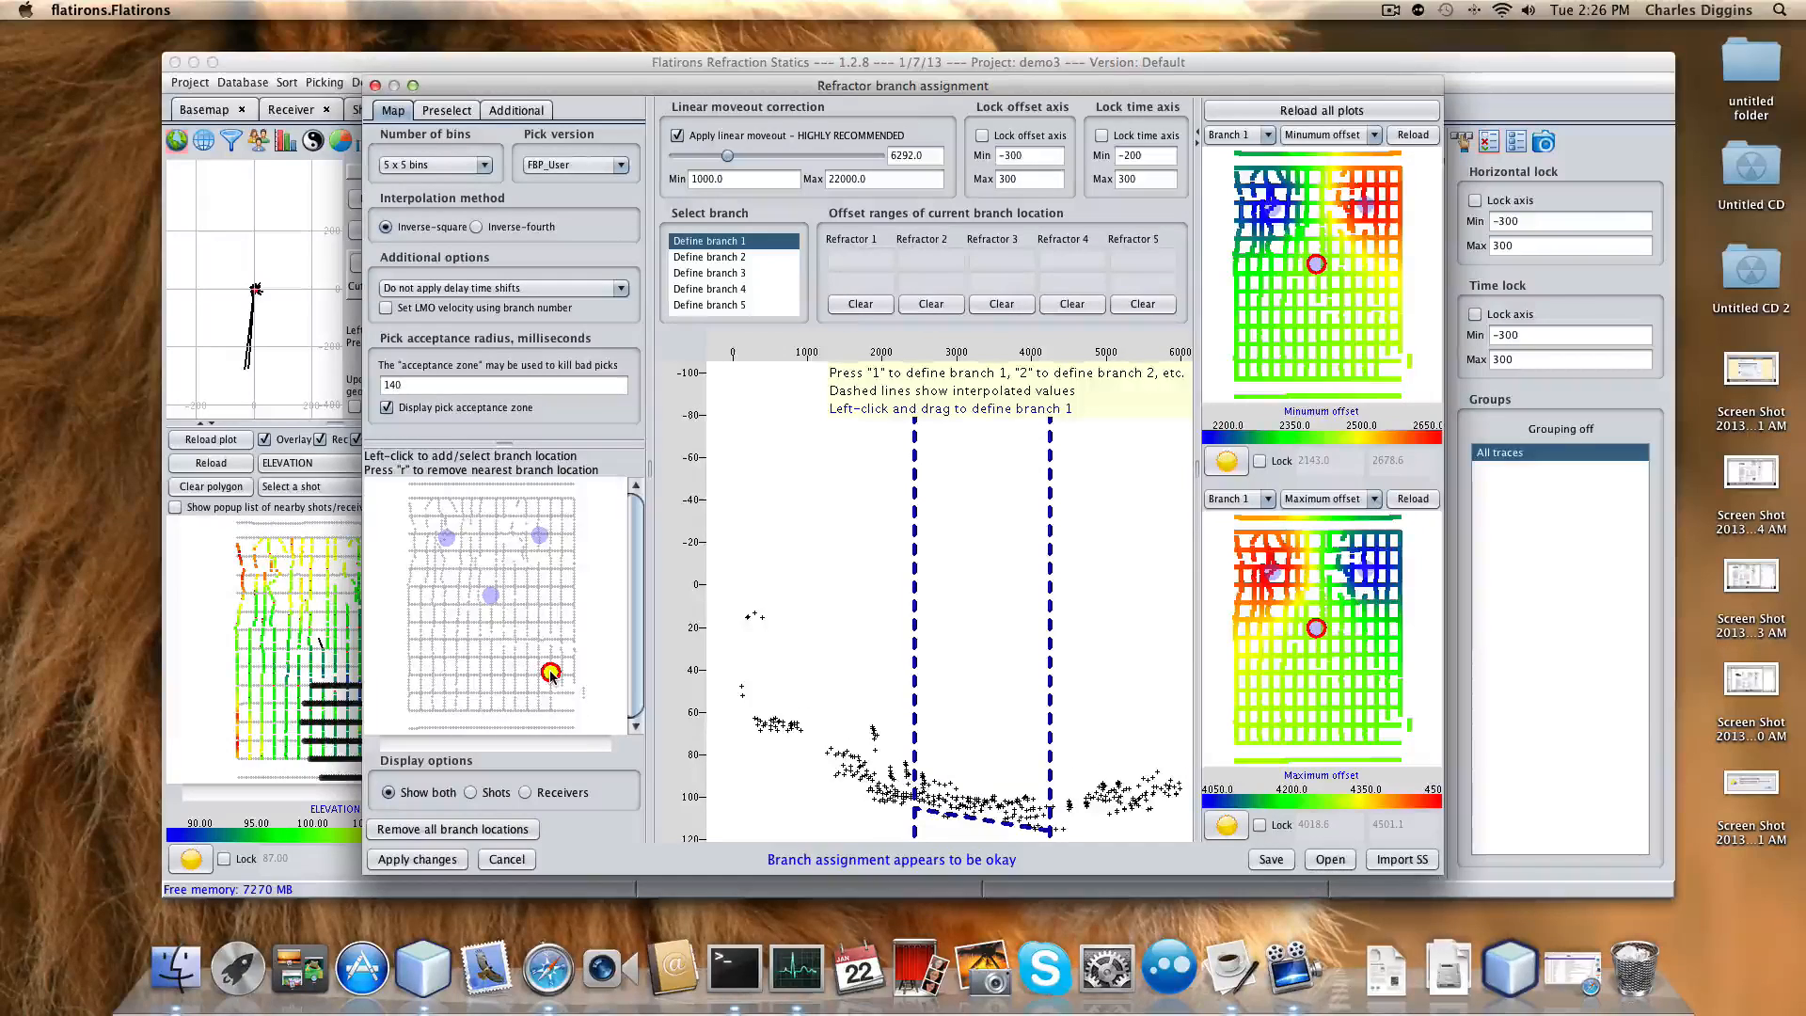
drag(985, 807, 1049, 812)
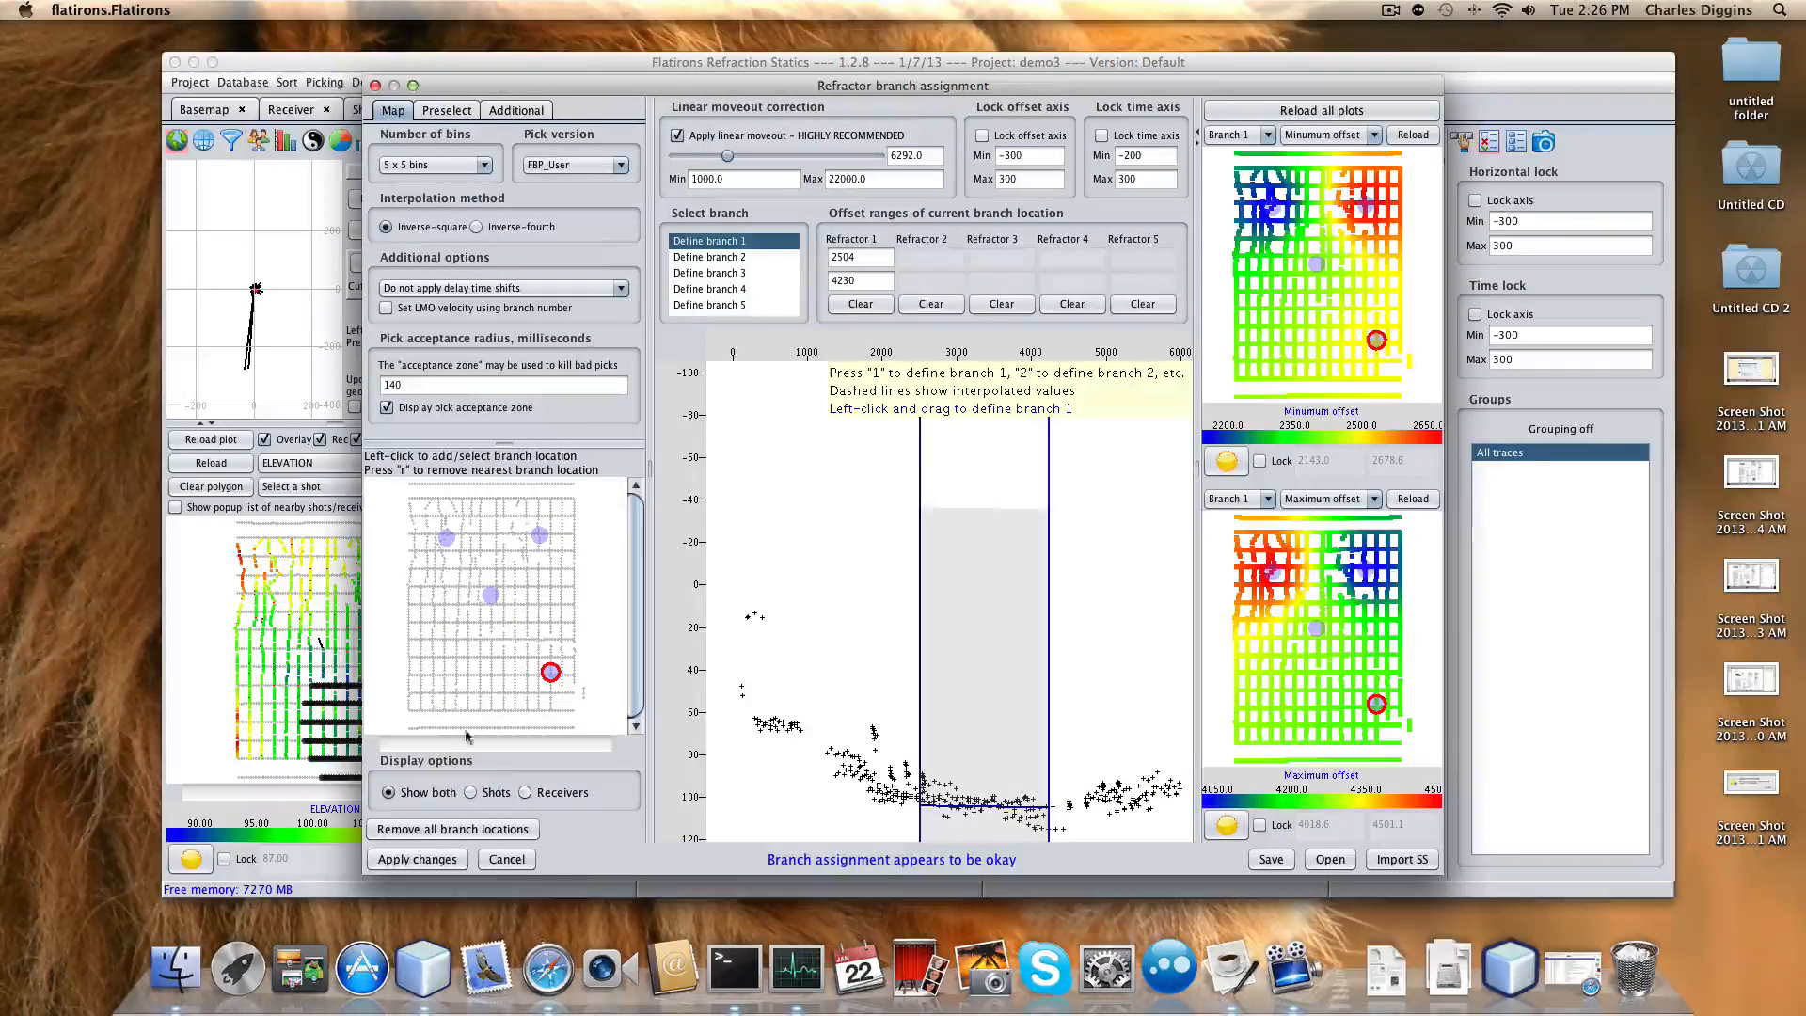
Add four more branch locations with branch 1 ranges, the last set to 2398–4267.
click(442, 680)
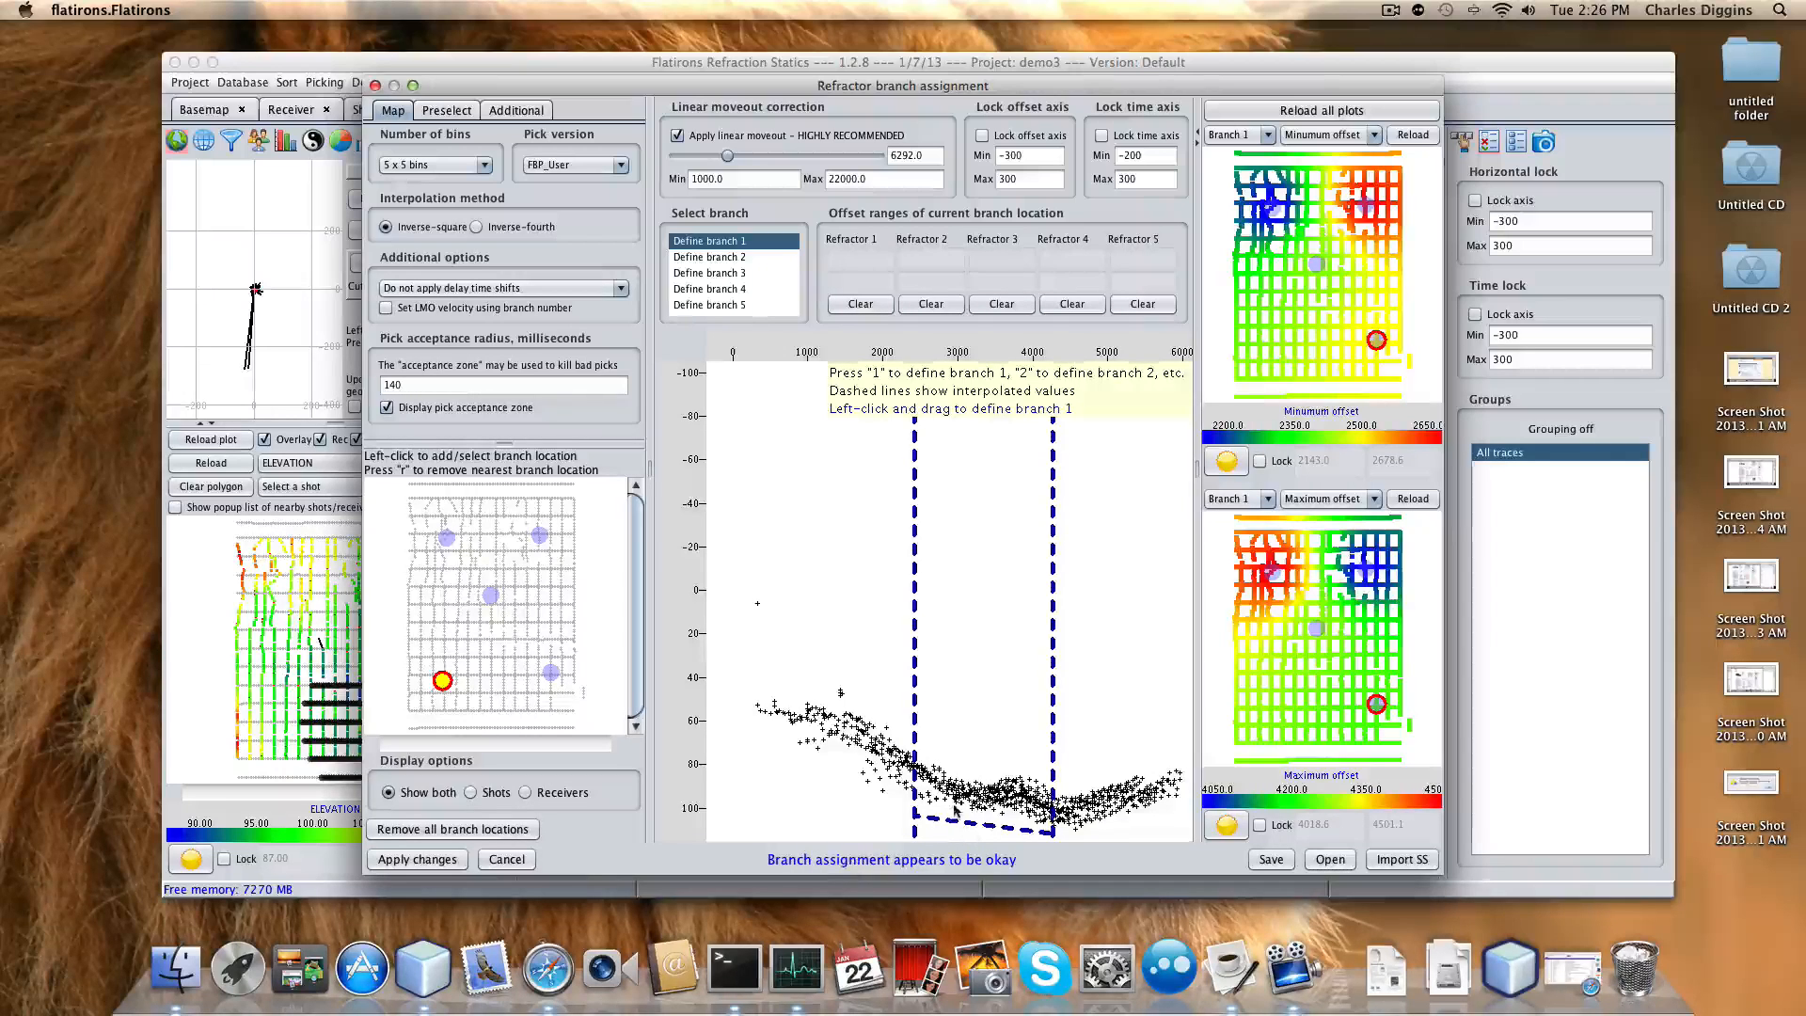
drag(951, 807, 1033, 794)
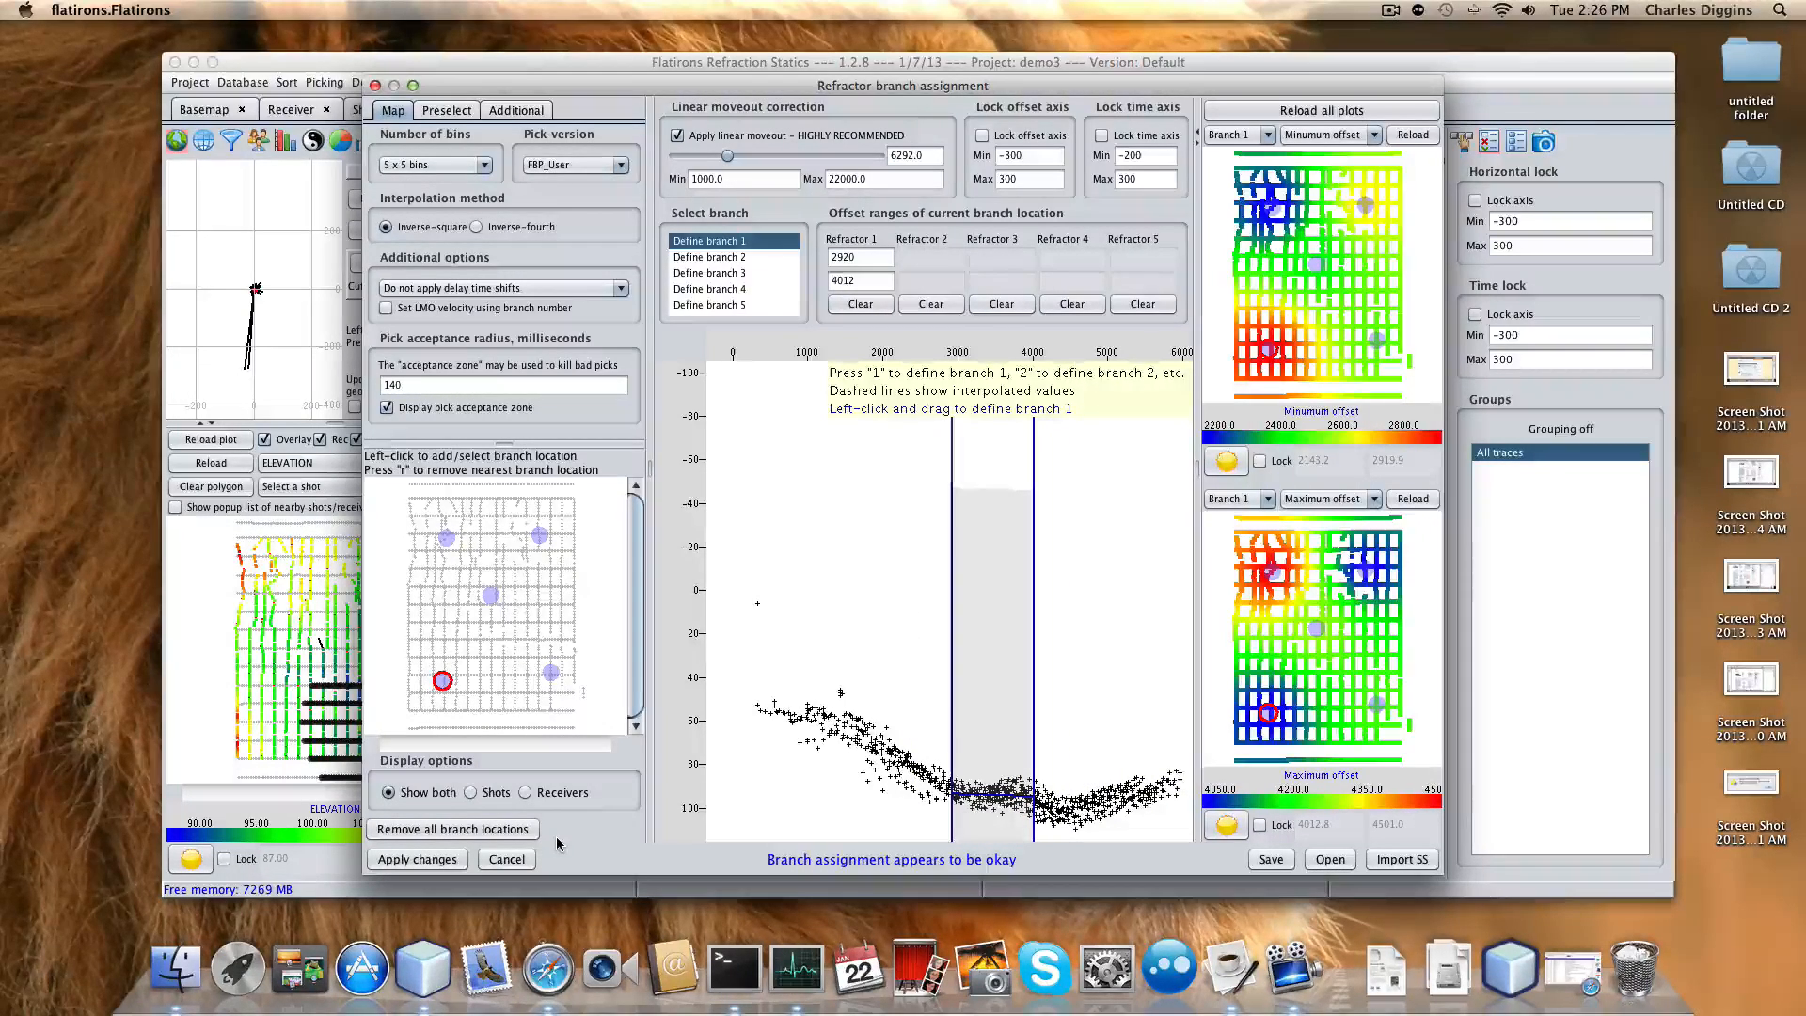
click(432, 618)
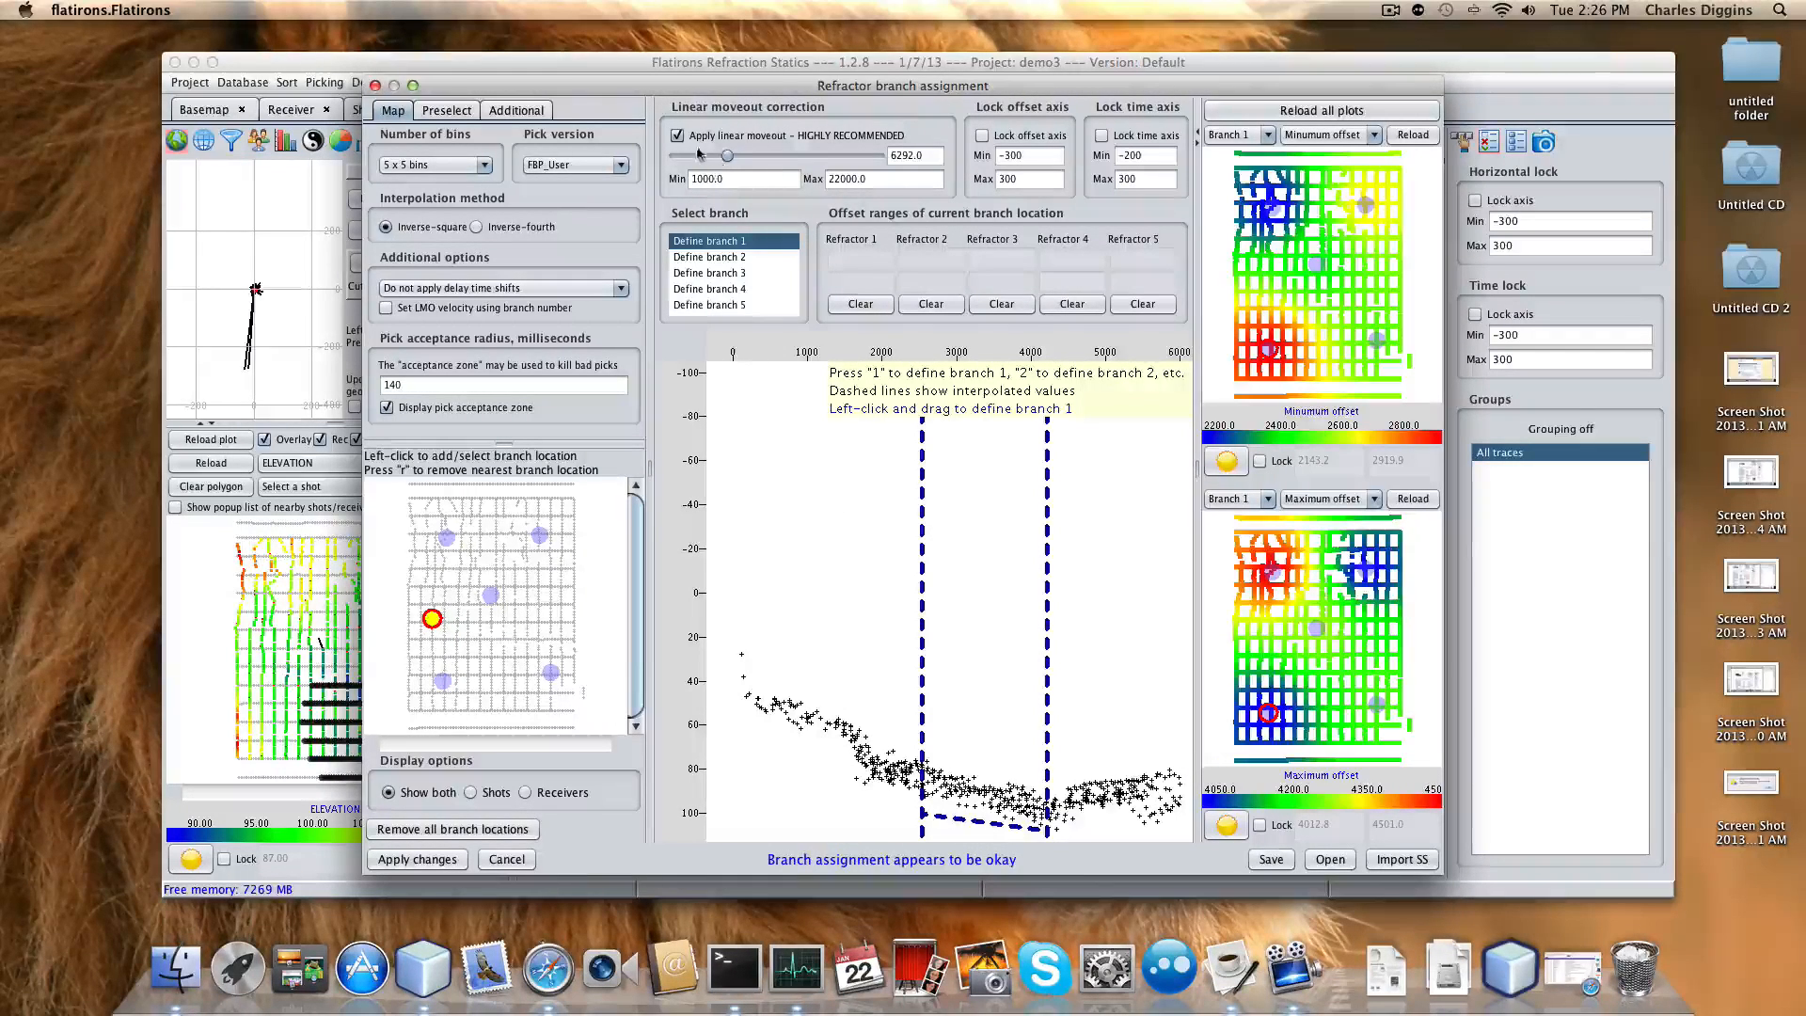
drag(731, 160, 729, 160)
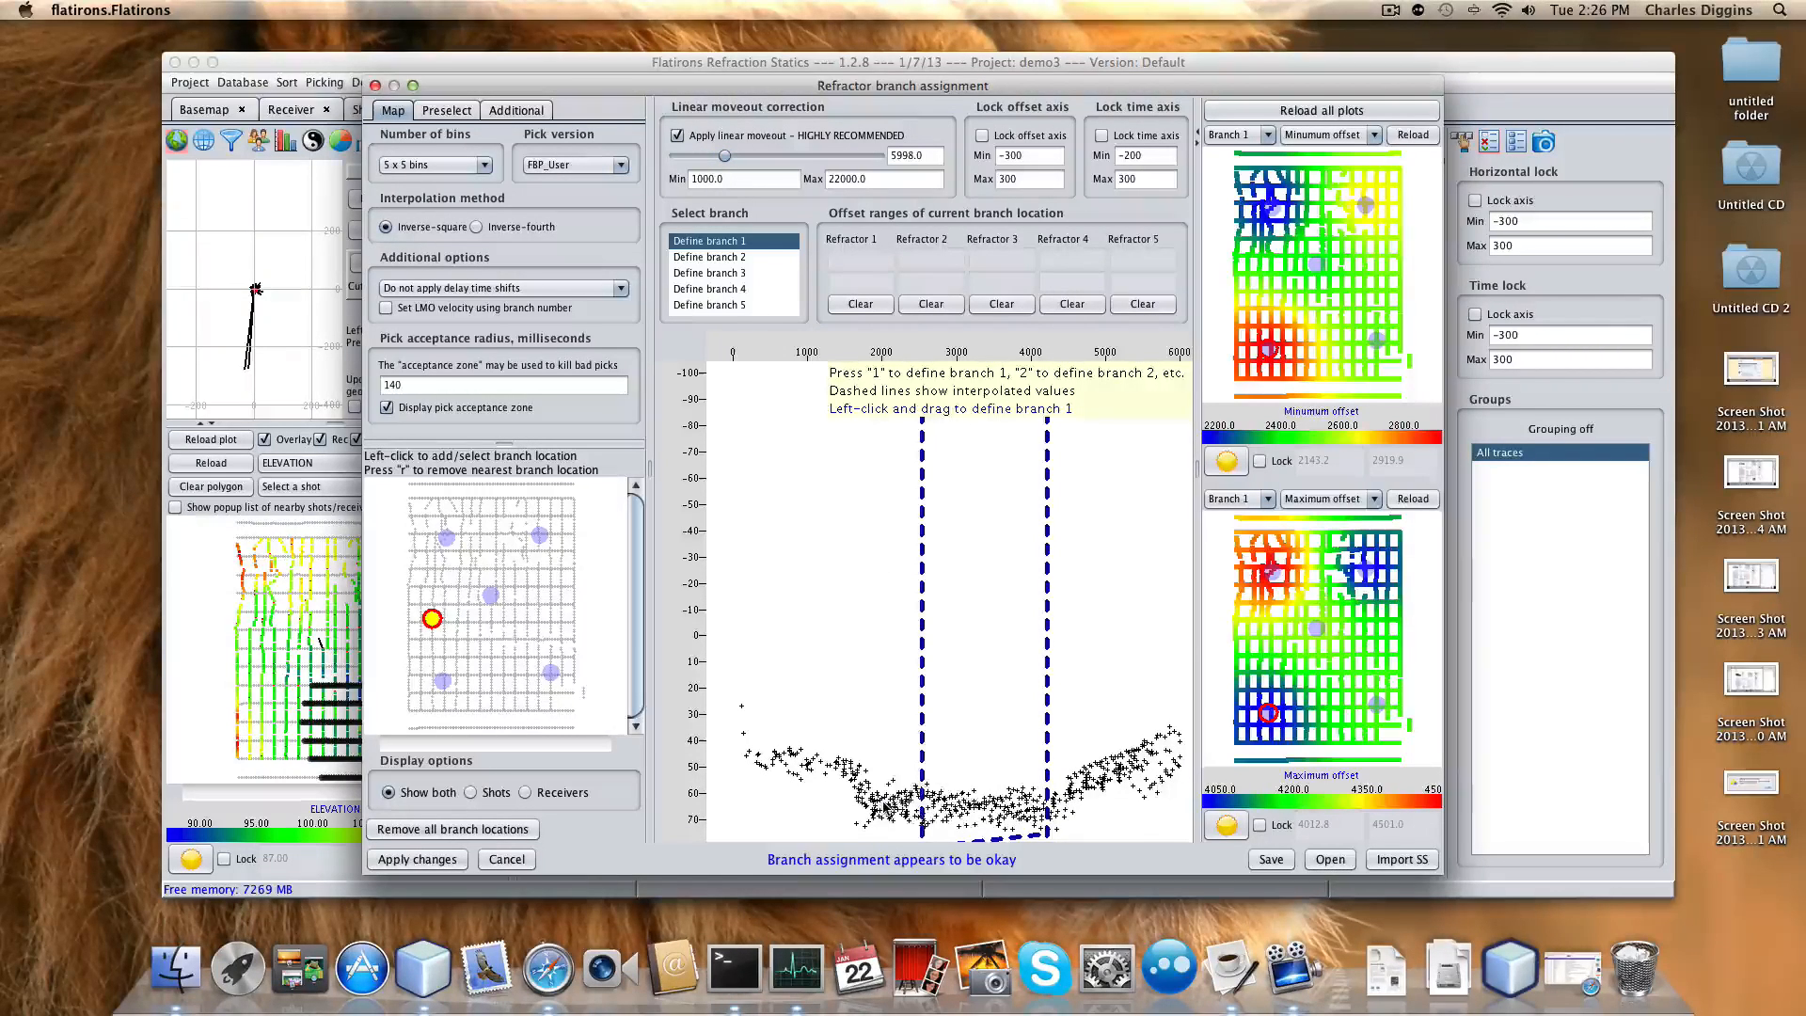
drag(883, 801, 1055, 811)
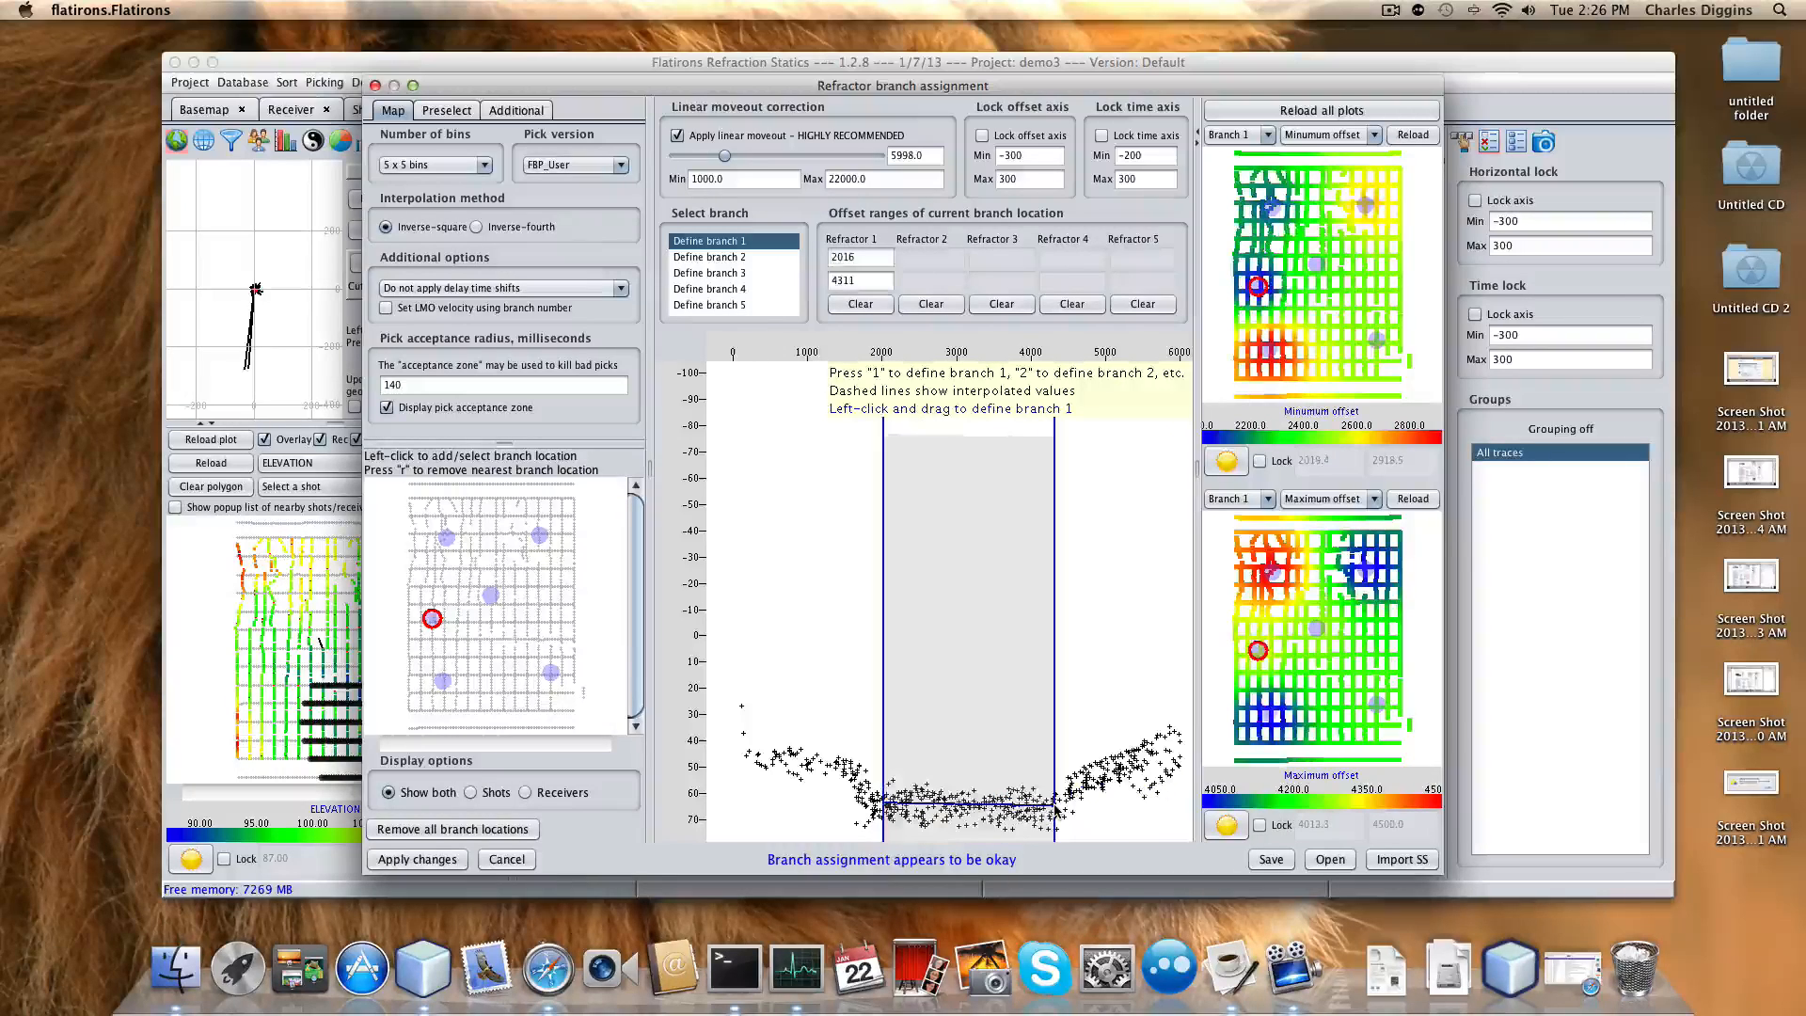
click(539, 612)
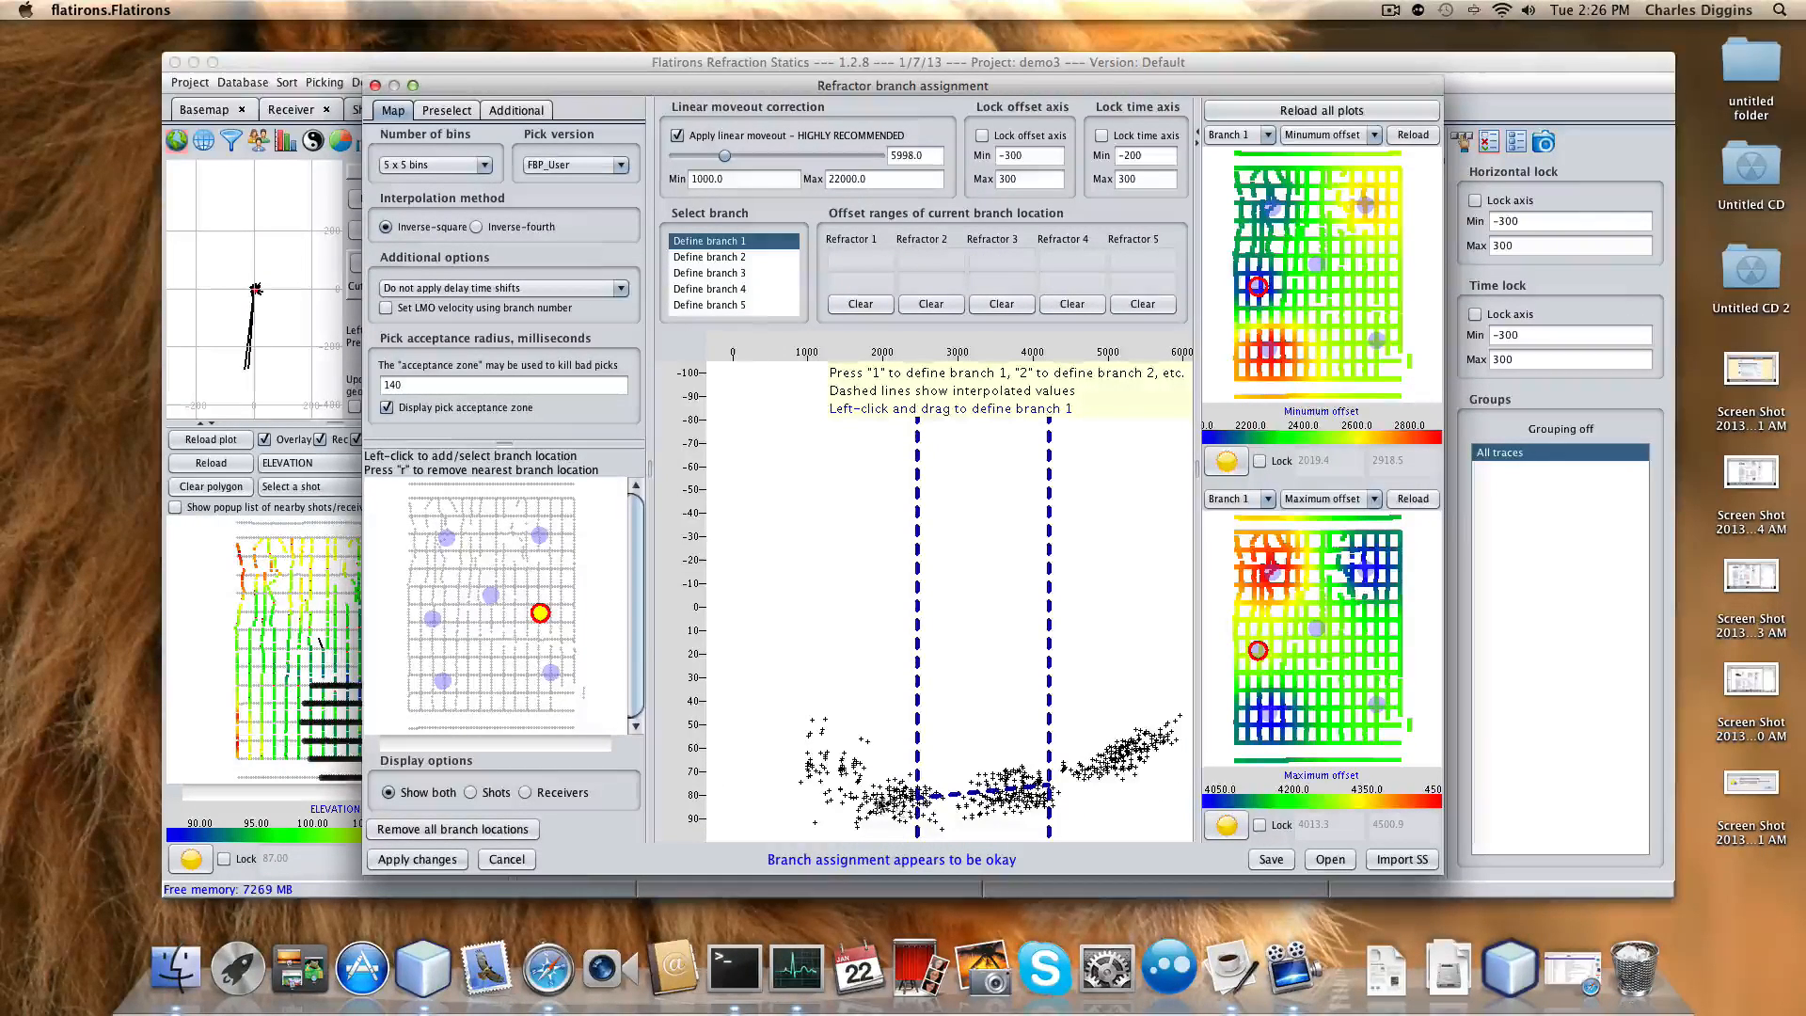
drag(877, 794, 1049, 743)
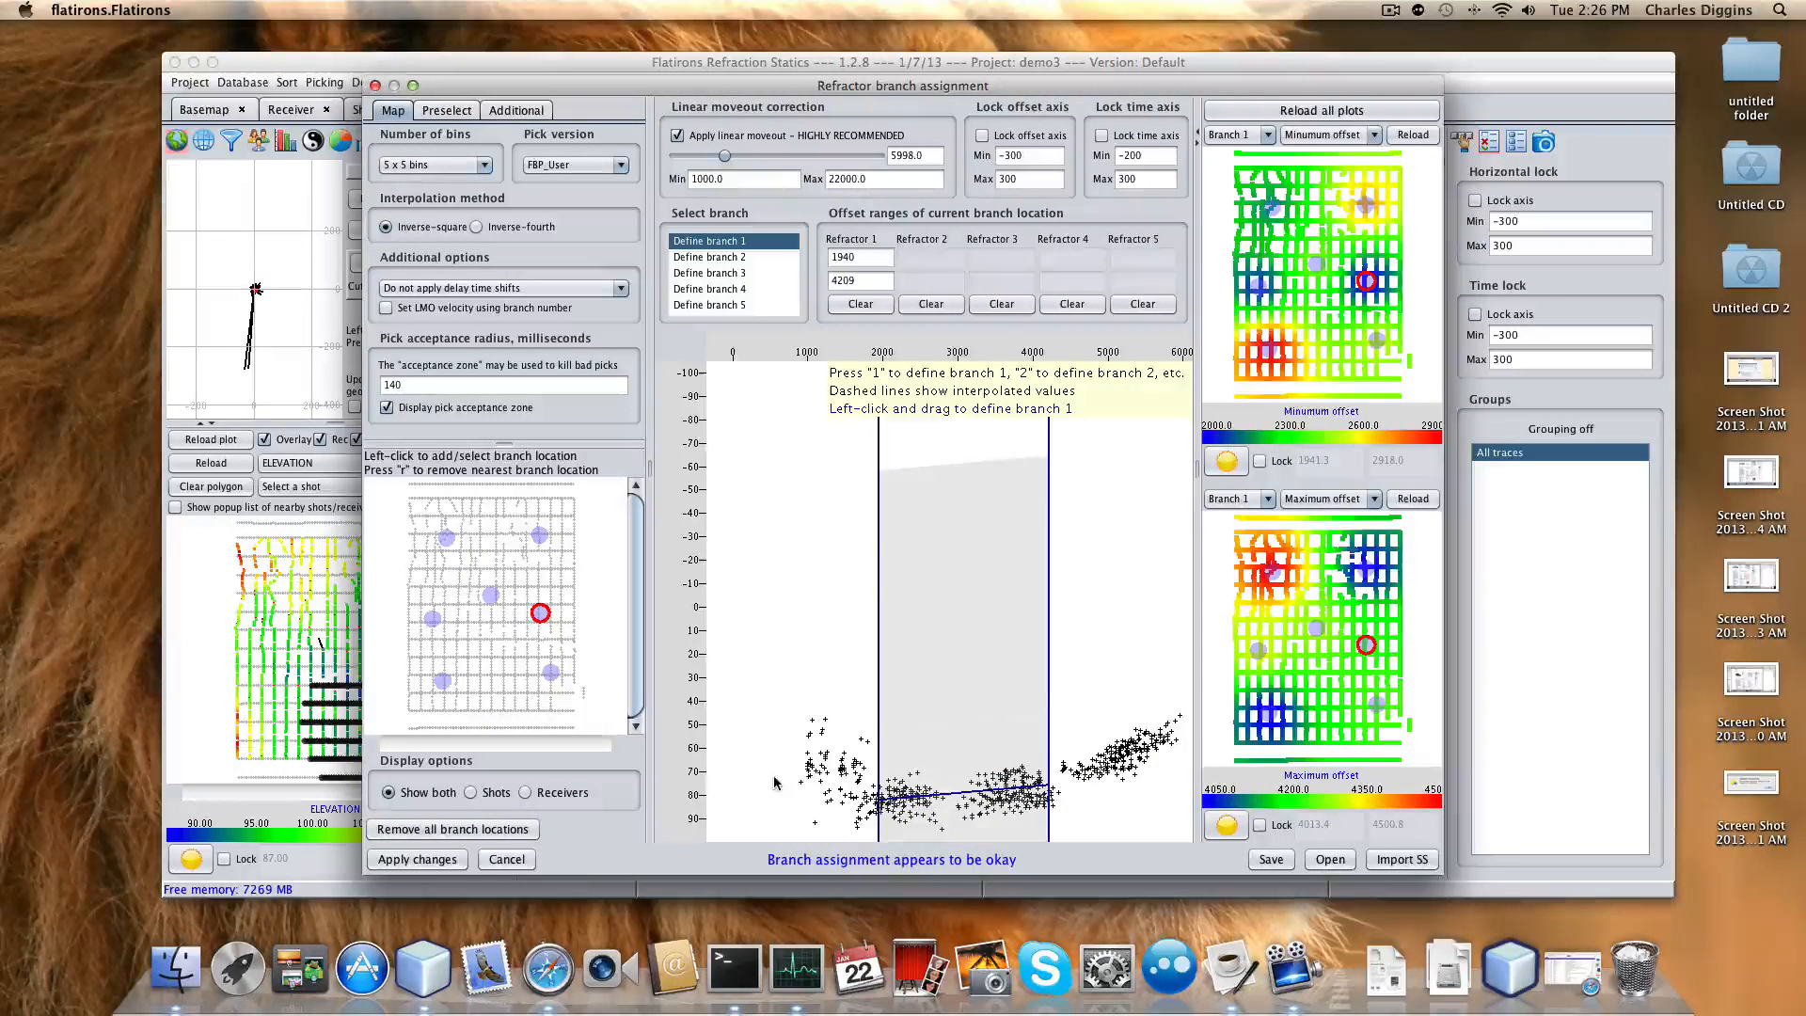
click(498, 656)
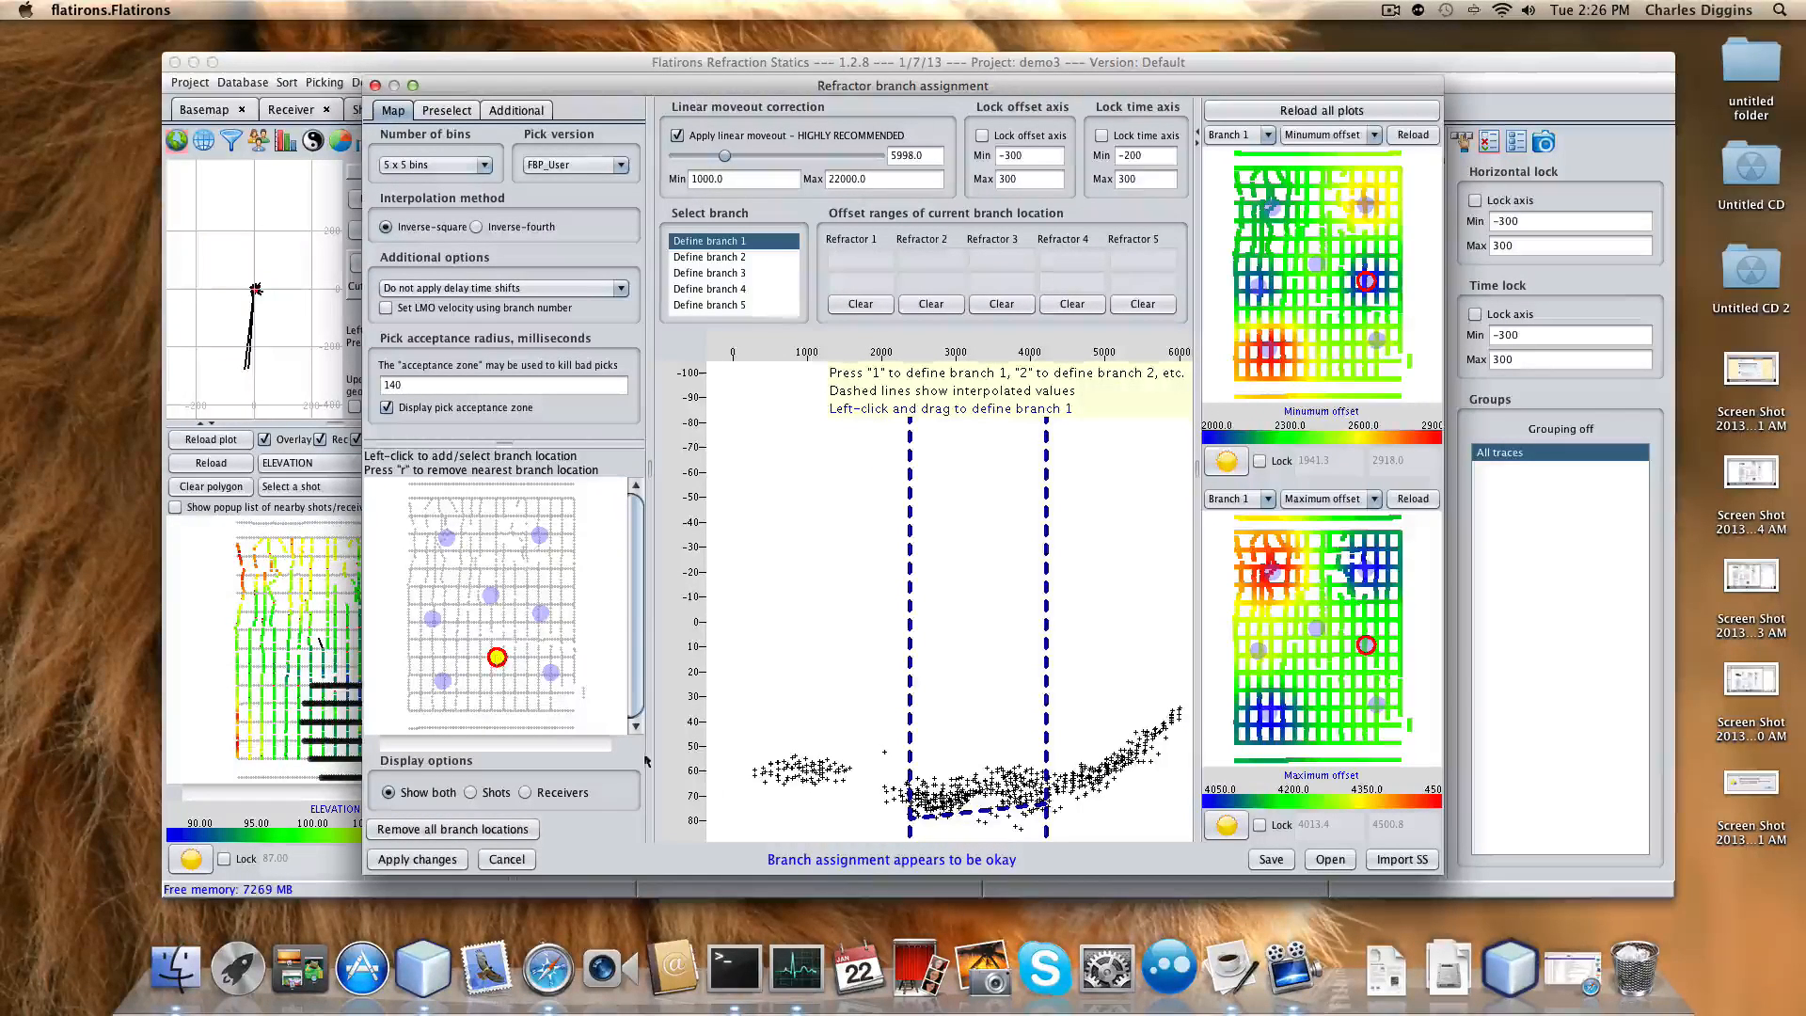
drag(909, 797, 1052, 793)
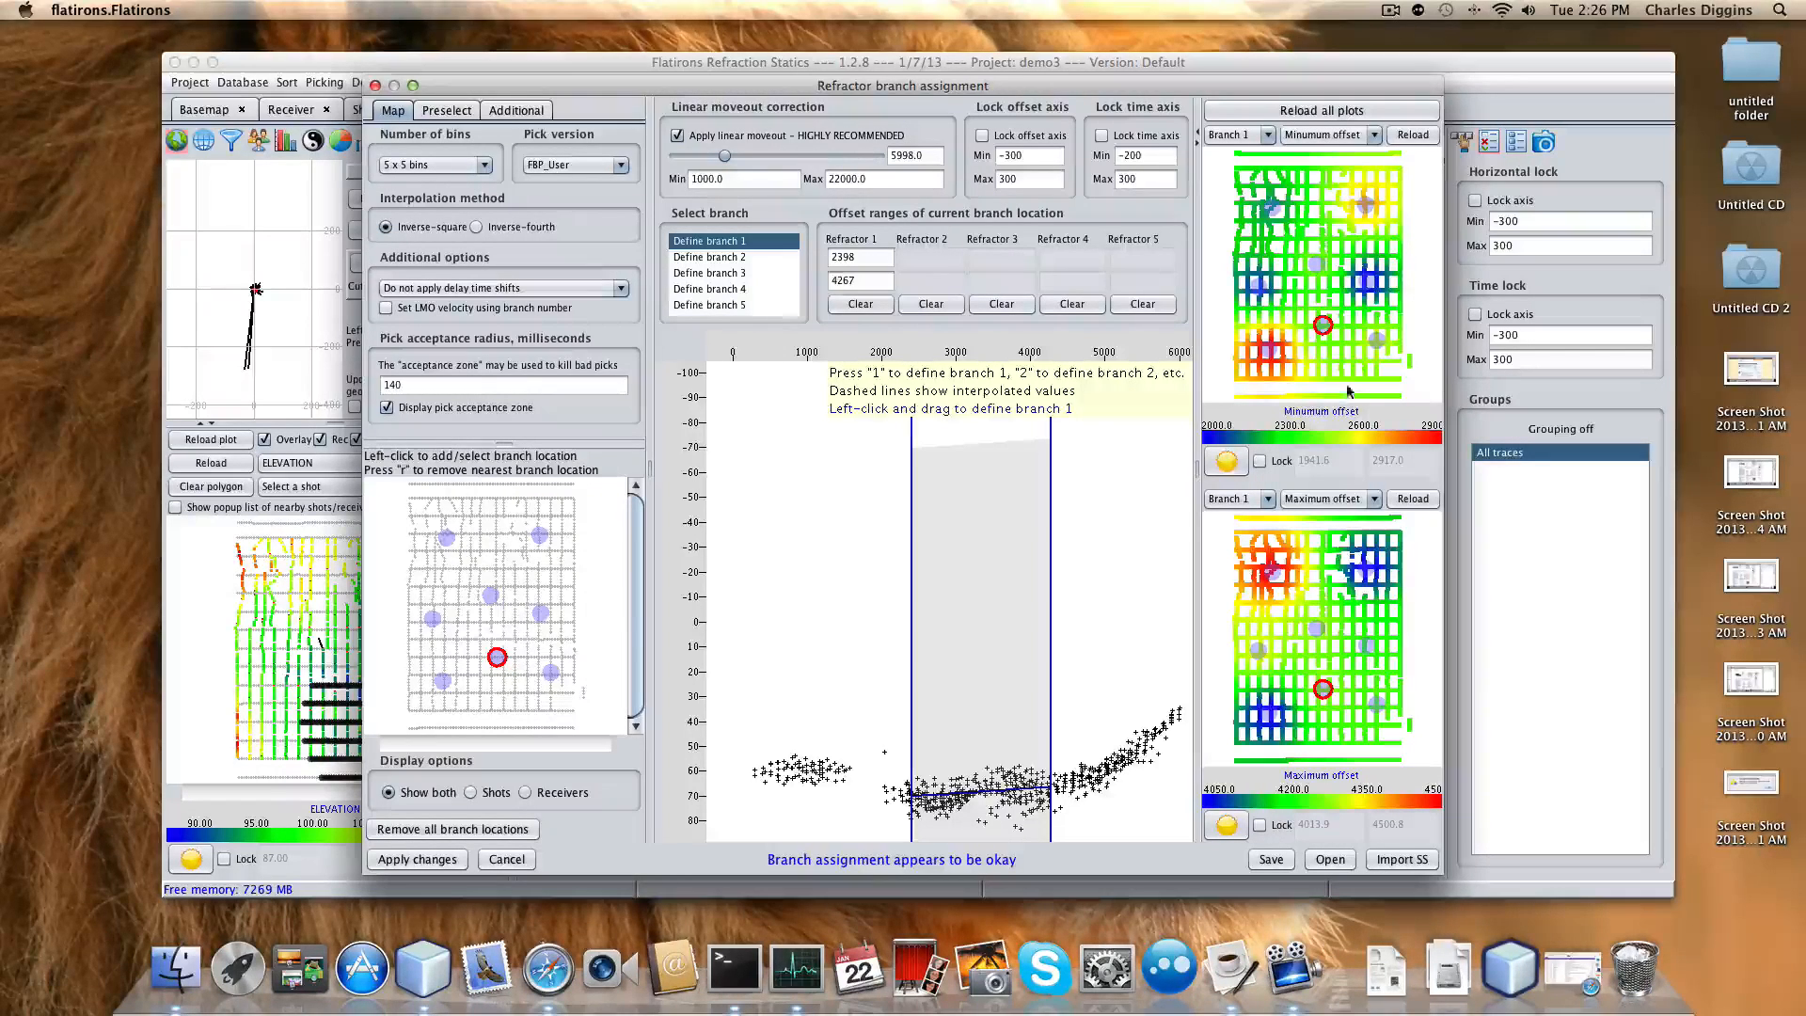
Set the upper map to Velocity (5950–6250) and the lower map to Delay time (34–52).
click(1373, 135)
click(1313, 204)
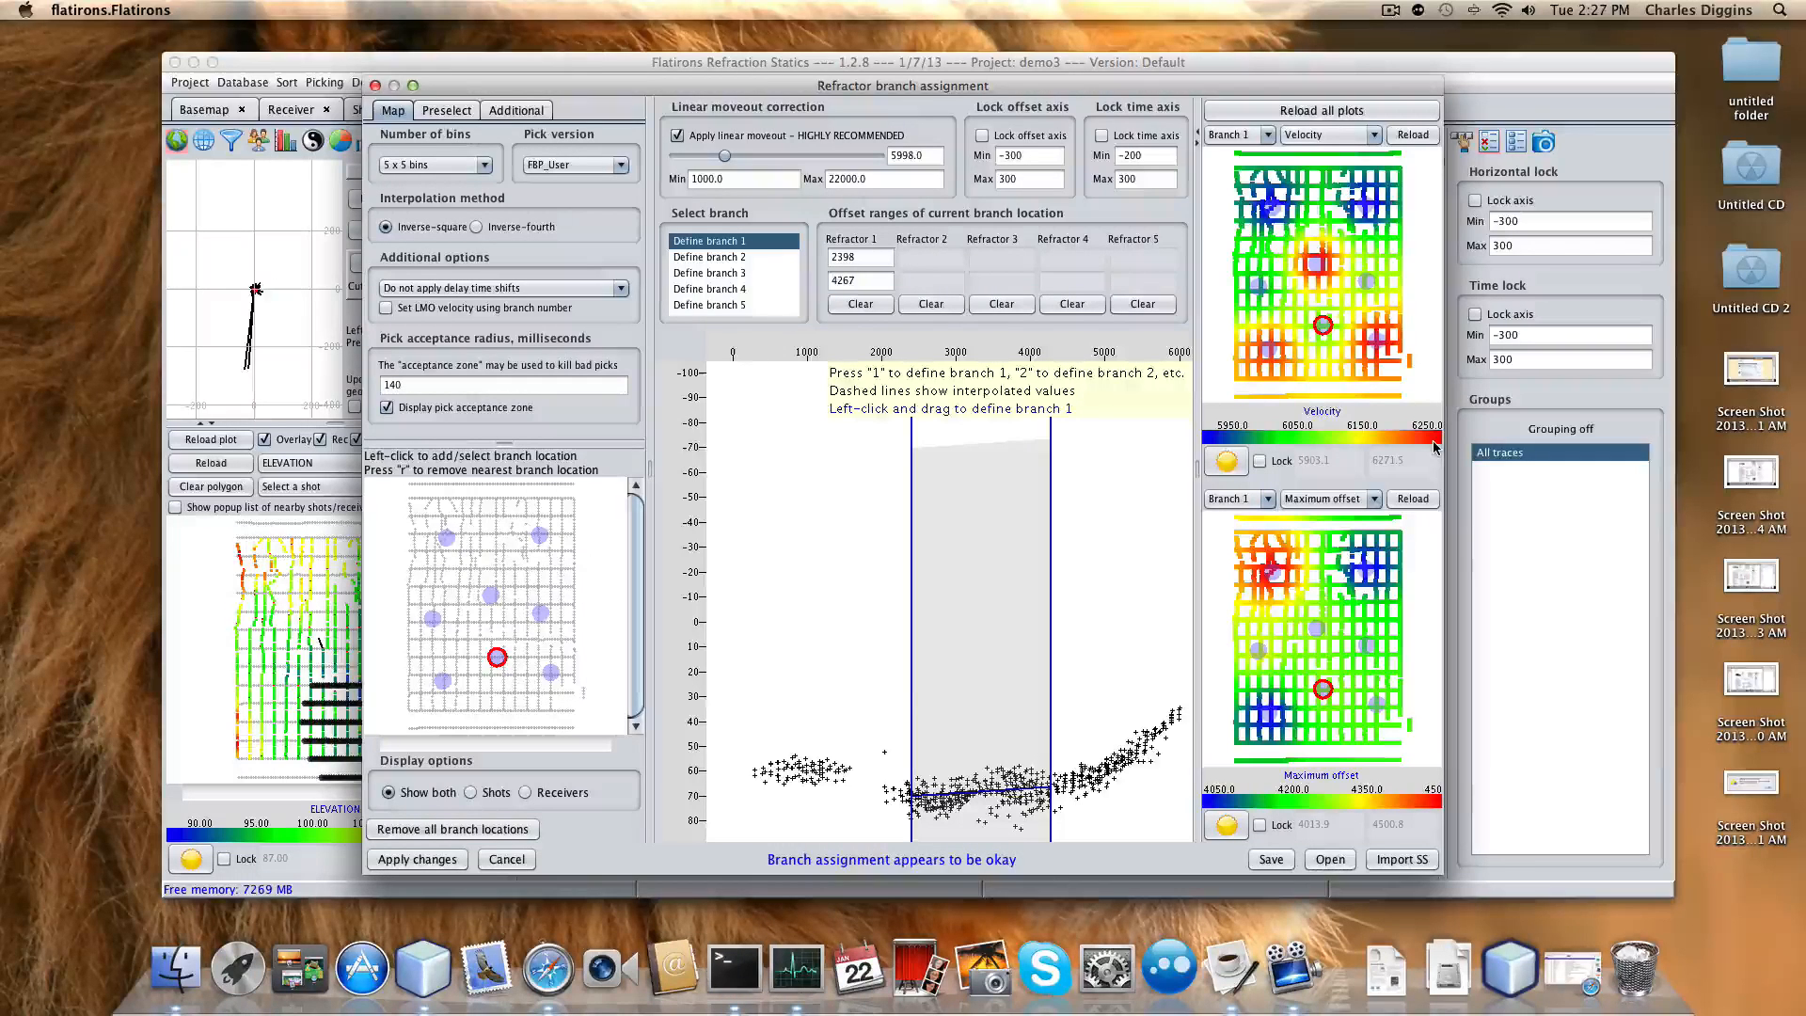
click(1373, 499)
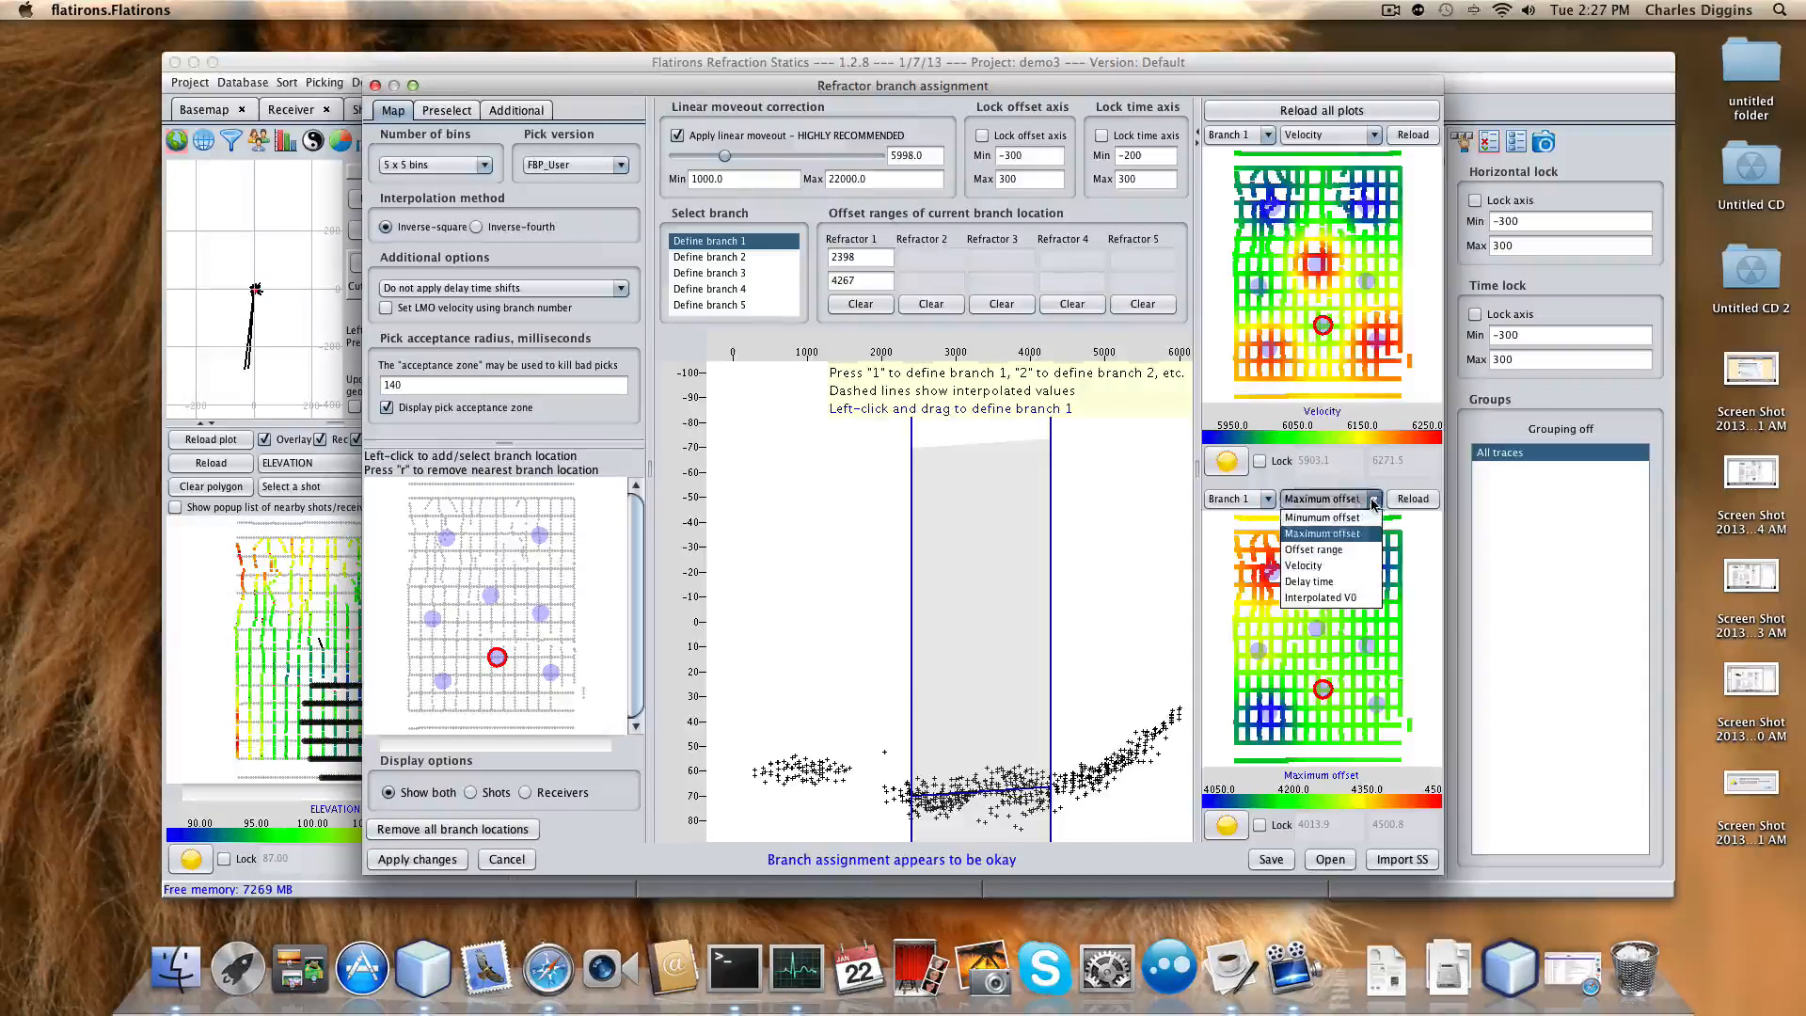
click(1322, 583)
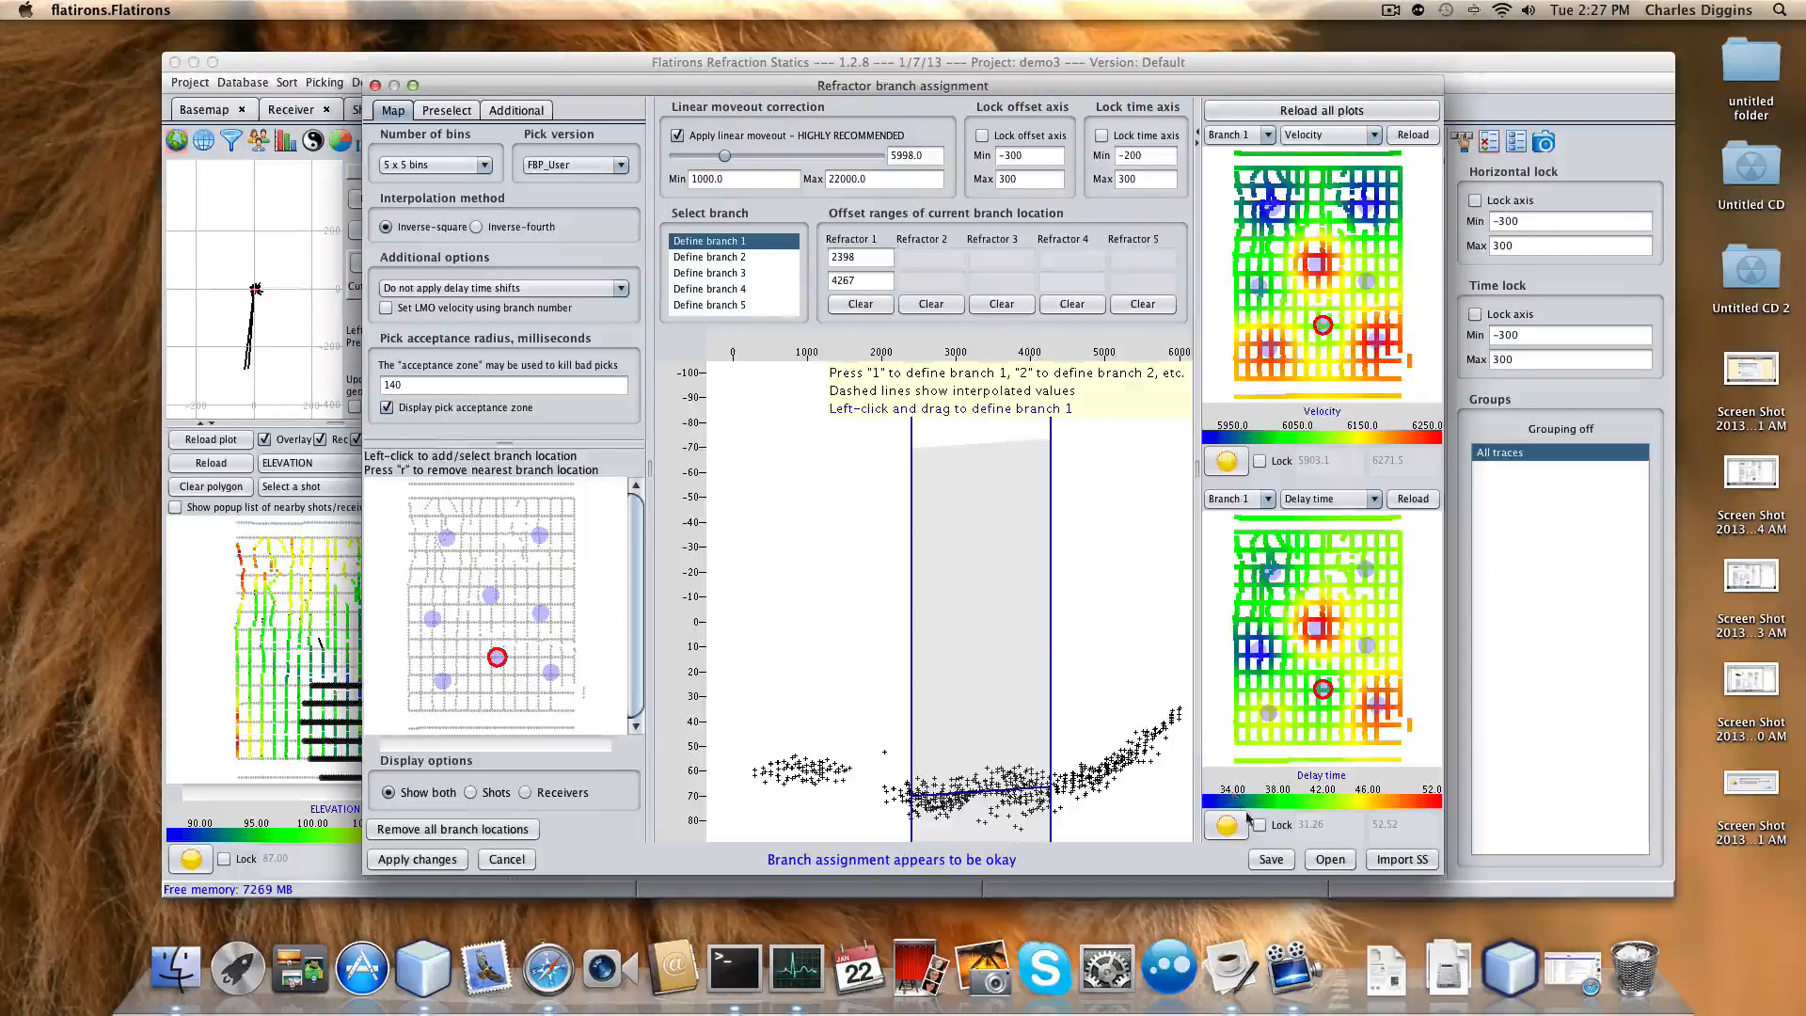
Apply the branch changes, confirm interpolating velocities and delay times, and answer the kill-picks prompt.
click(418, 860)
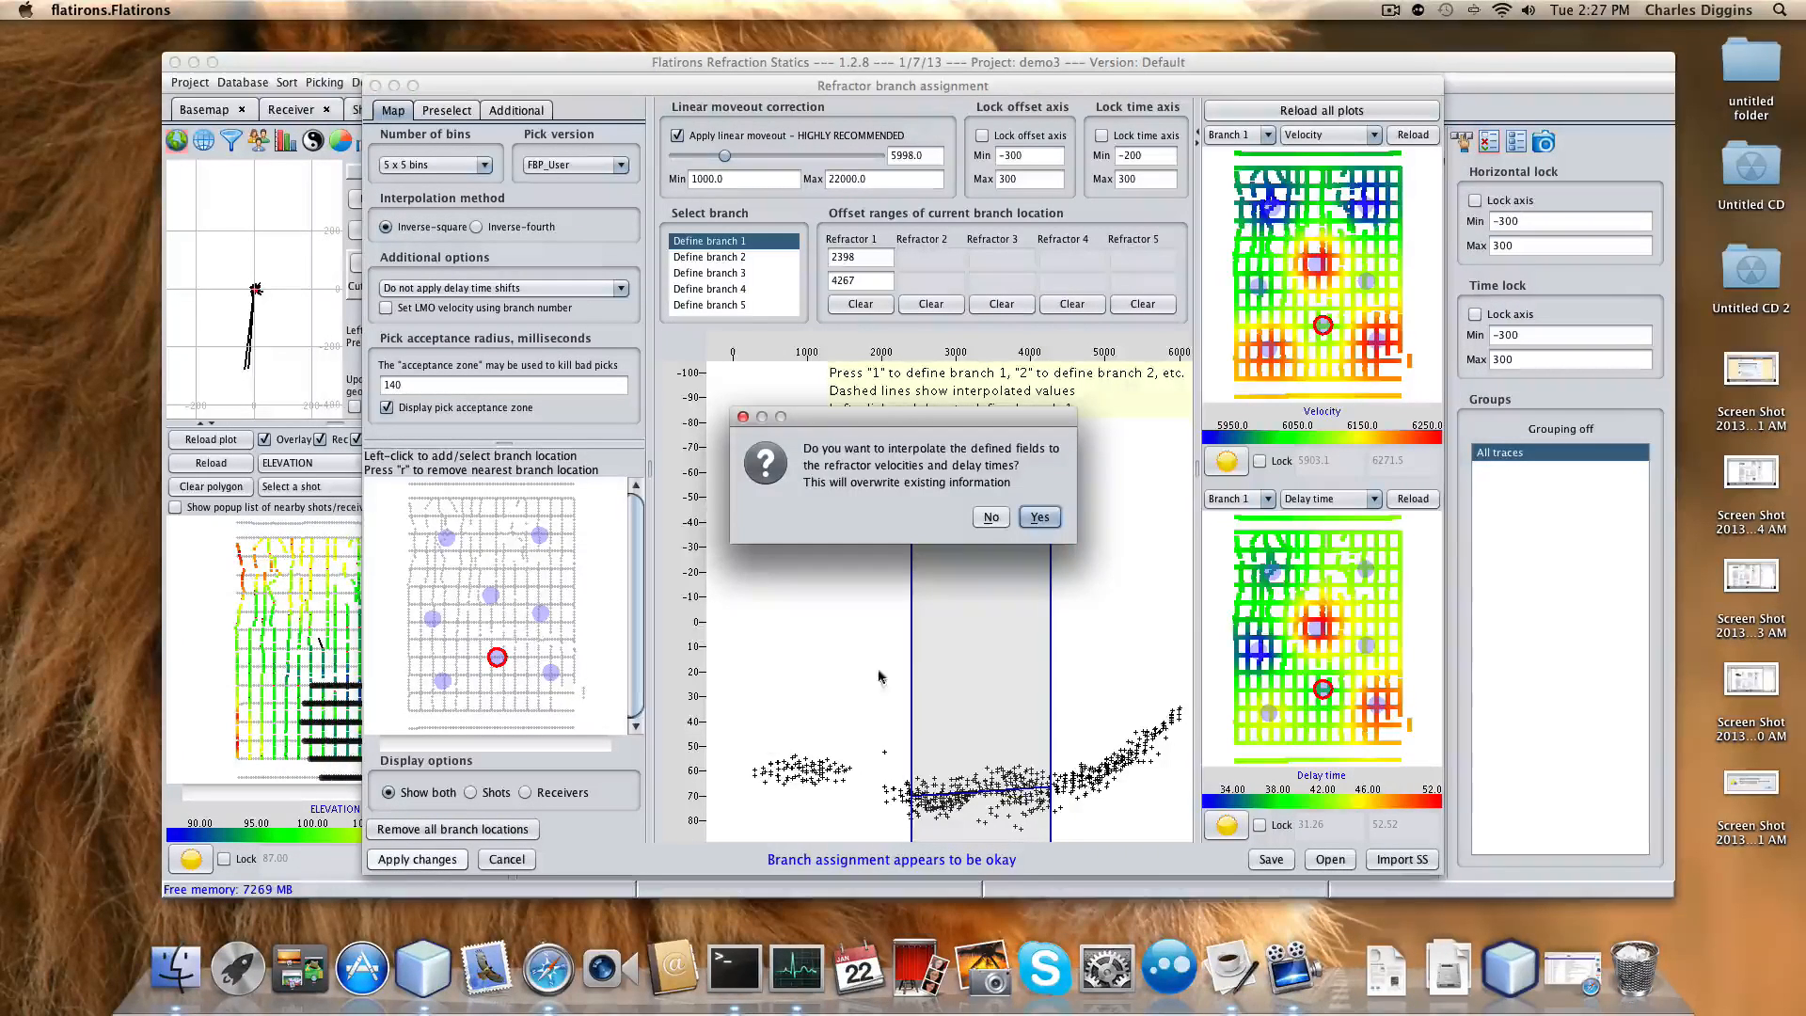
click(1039, 519)
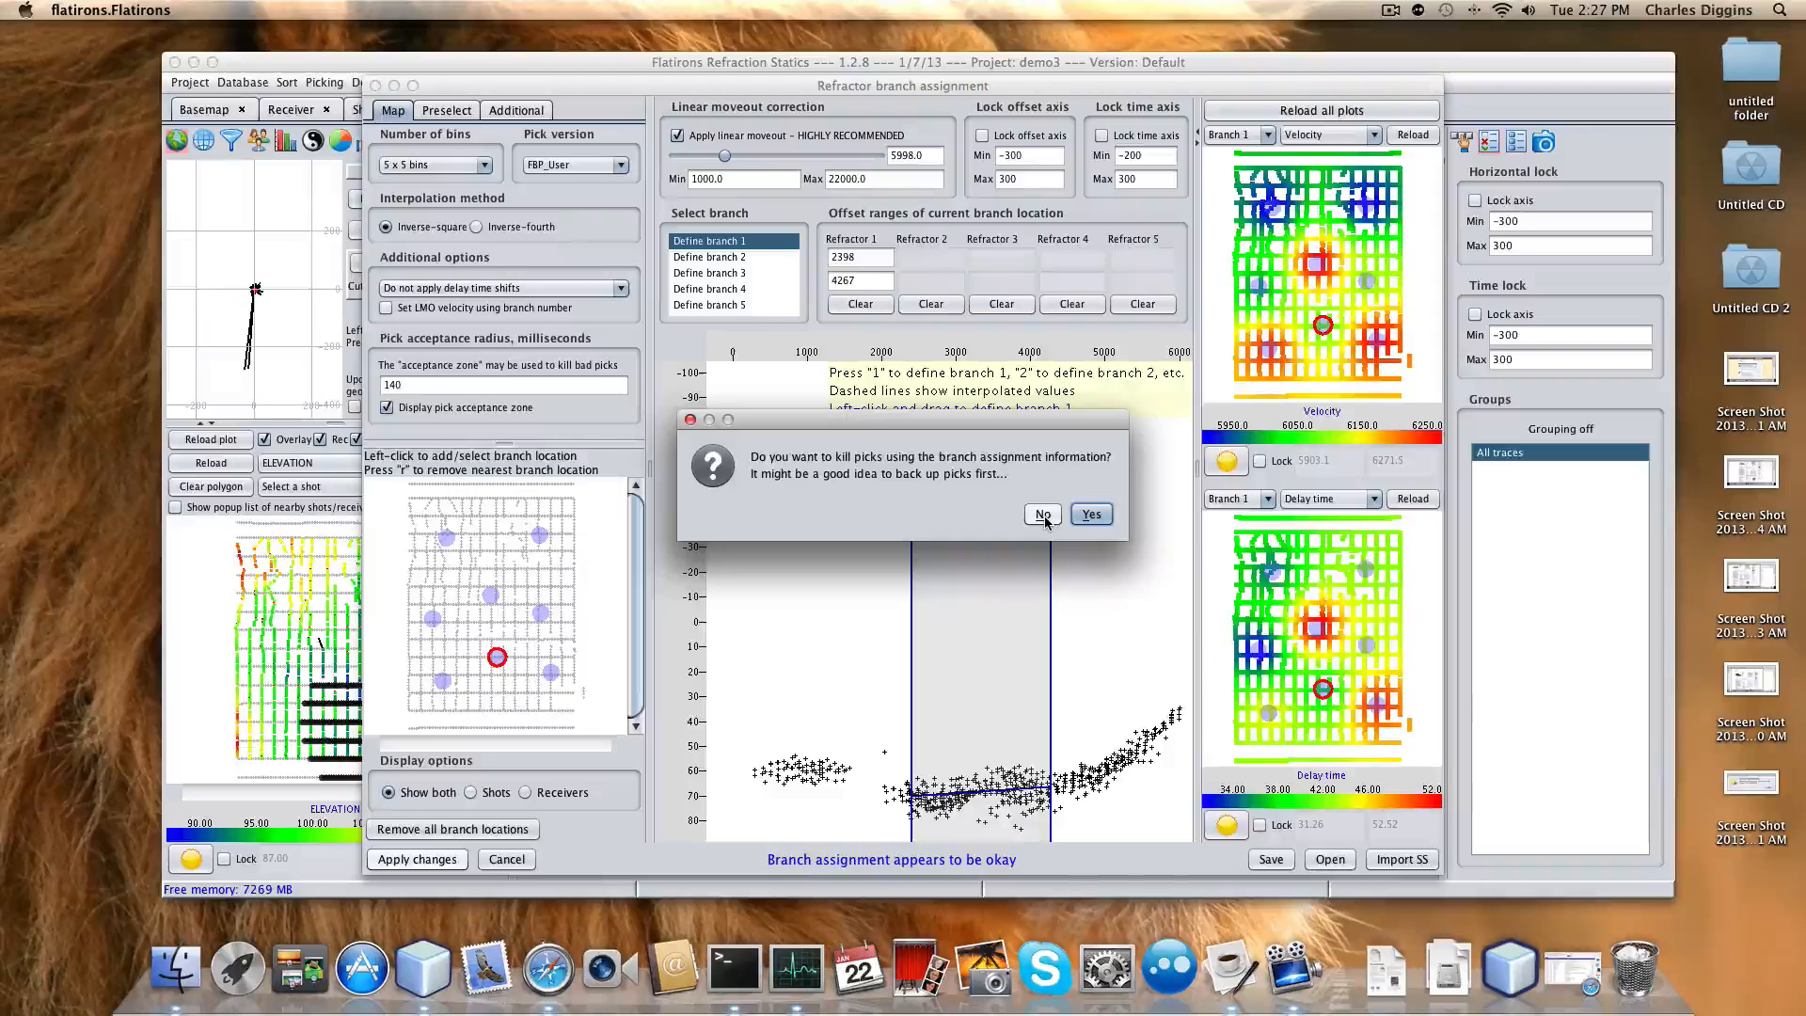
click(1043, 515)
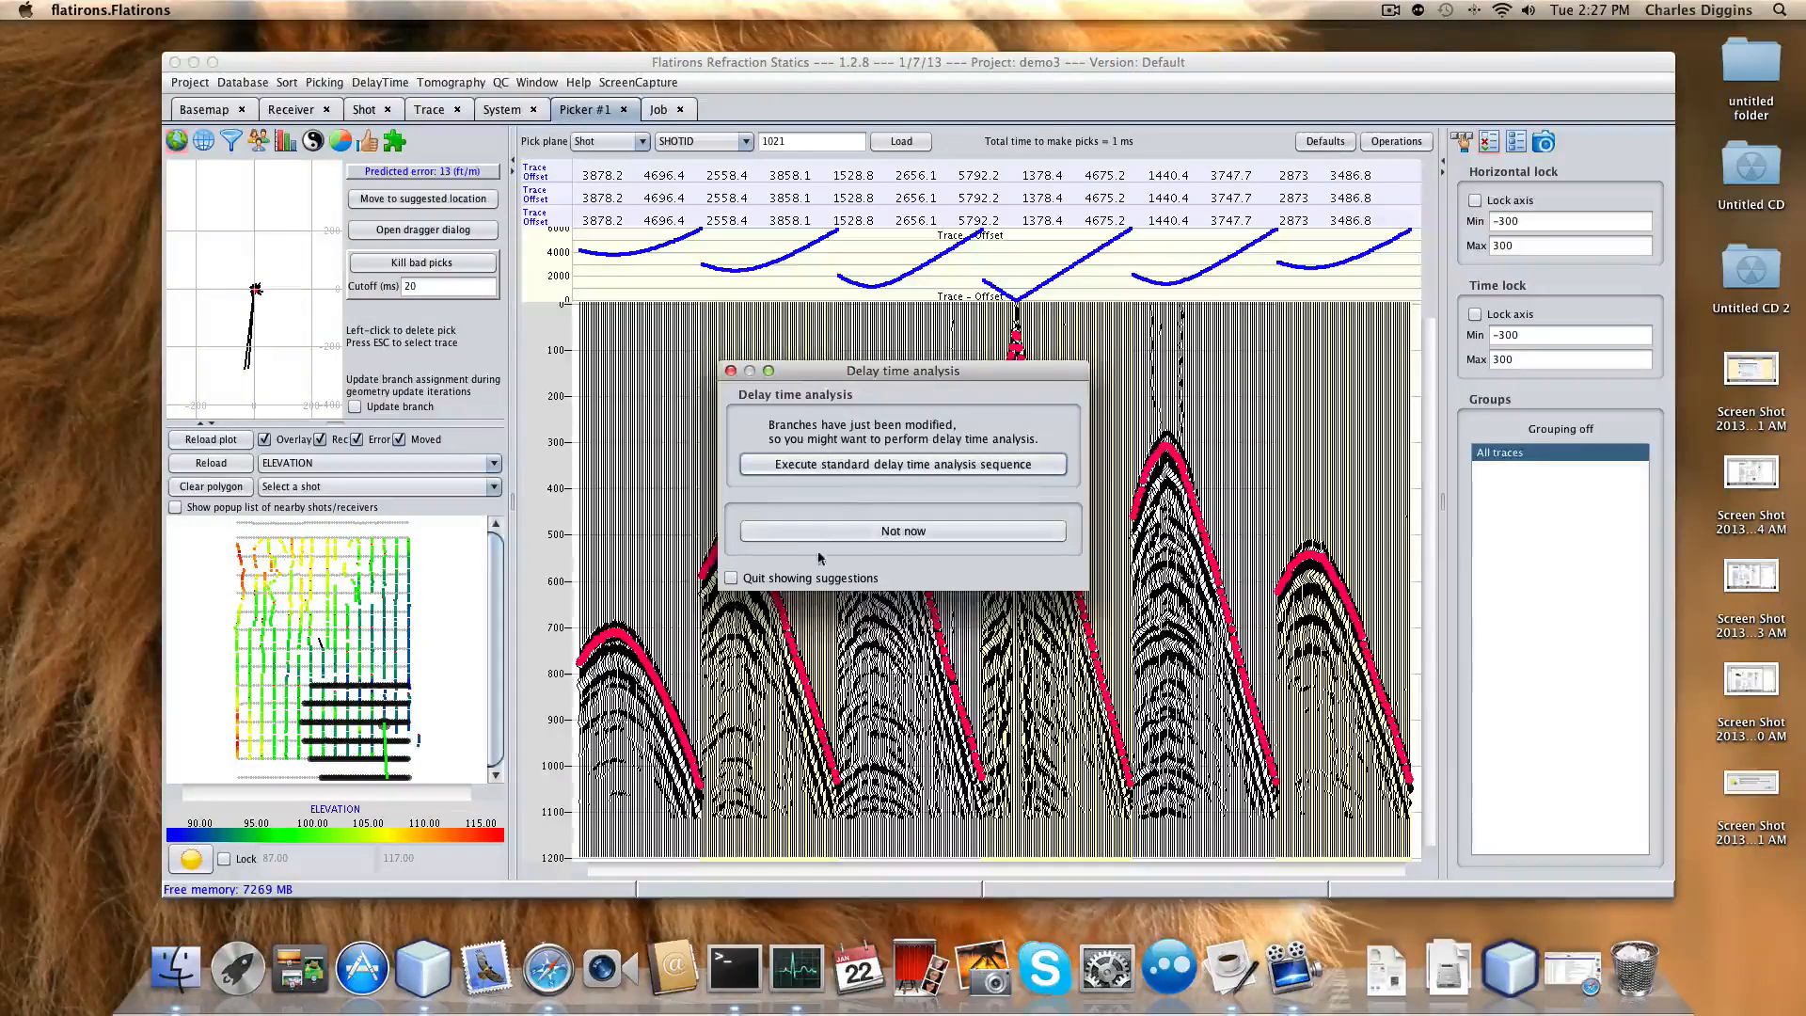
Decline delay time analysis with Not now and open the picker's Defaults presets.
click(908, 533)
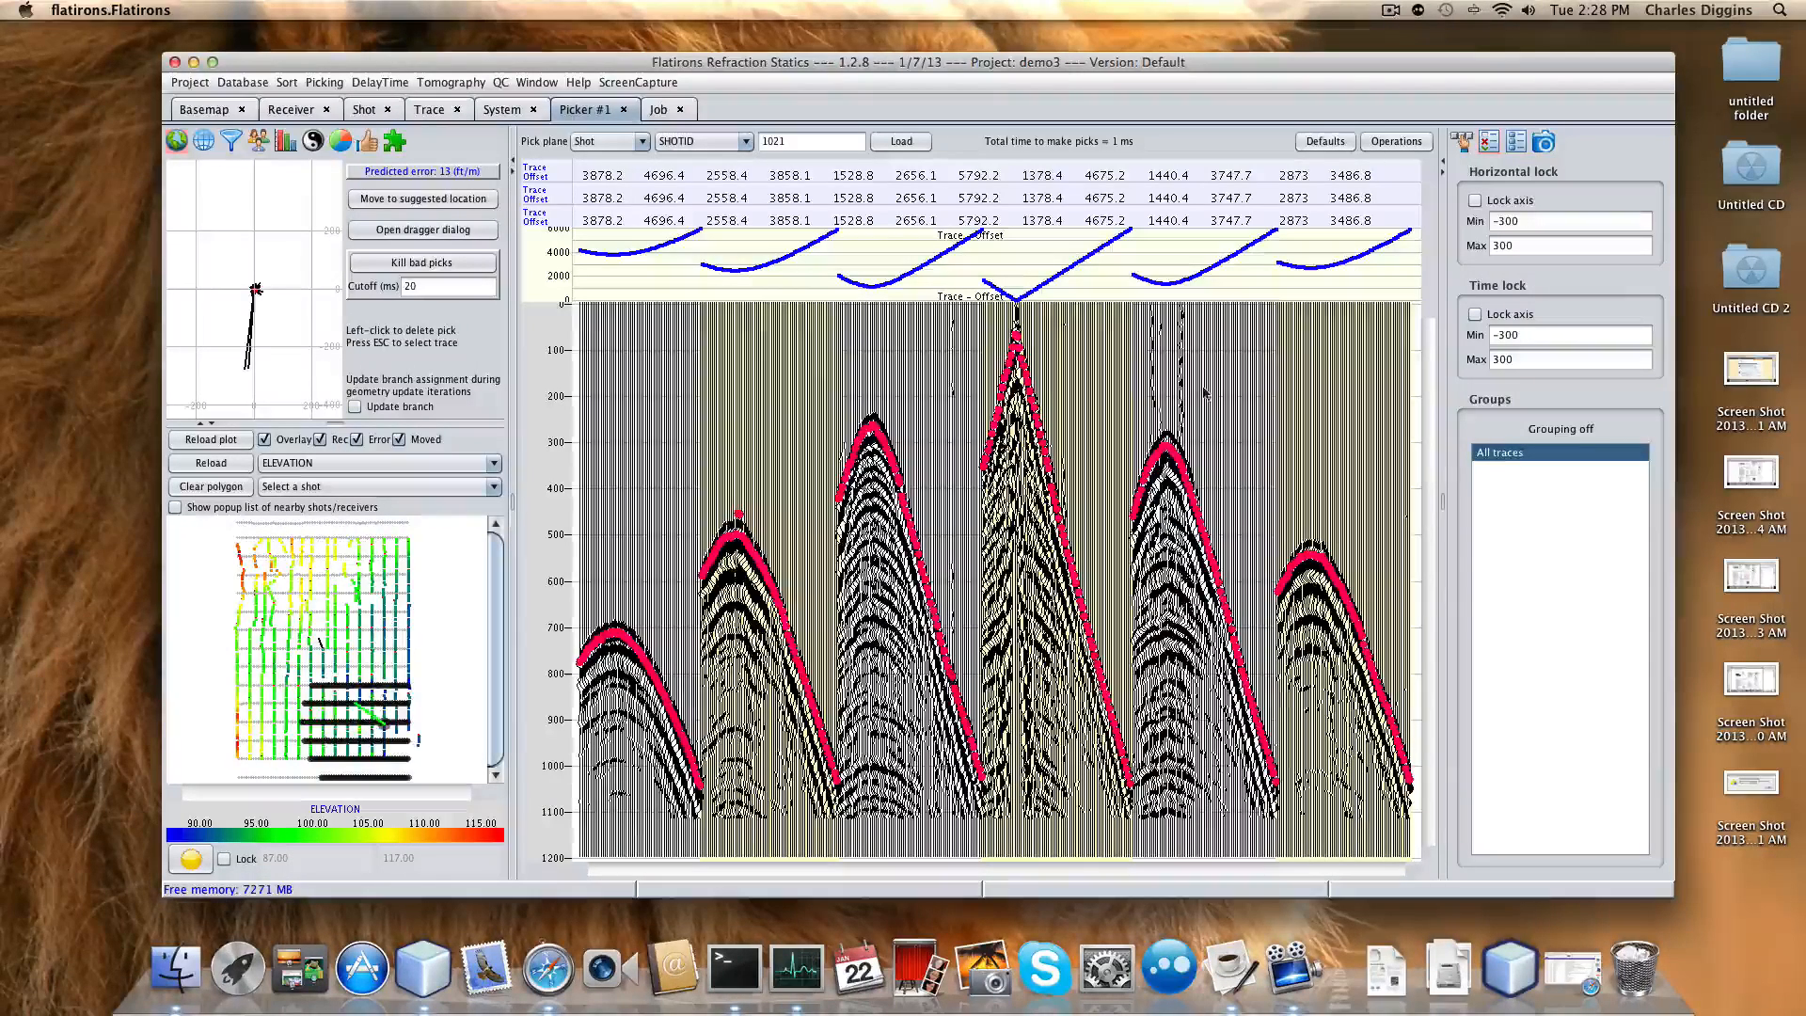
click(1322, 143)
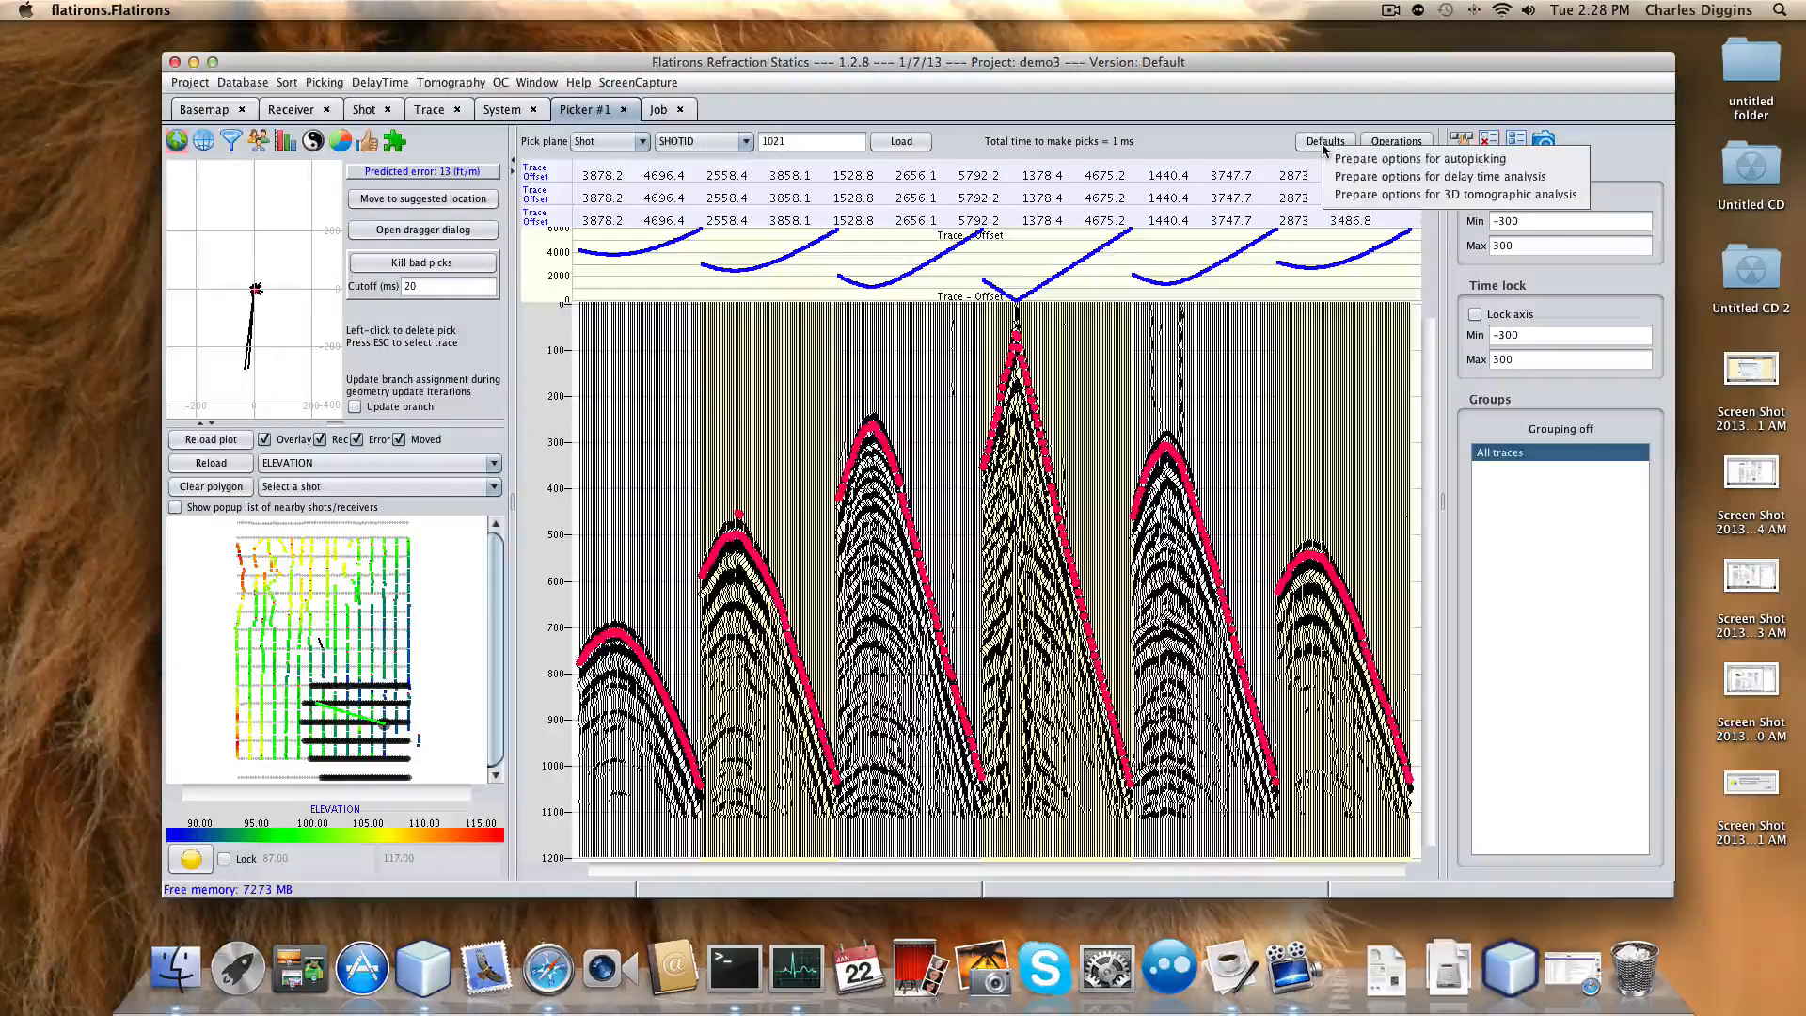
Load the delay time analysis preset and remove Pick event nearest time from the picker sequence.
click(1384, 178)
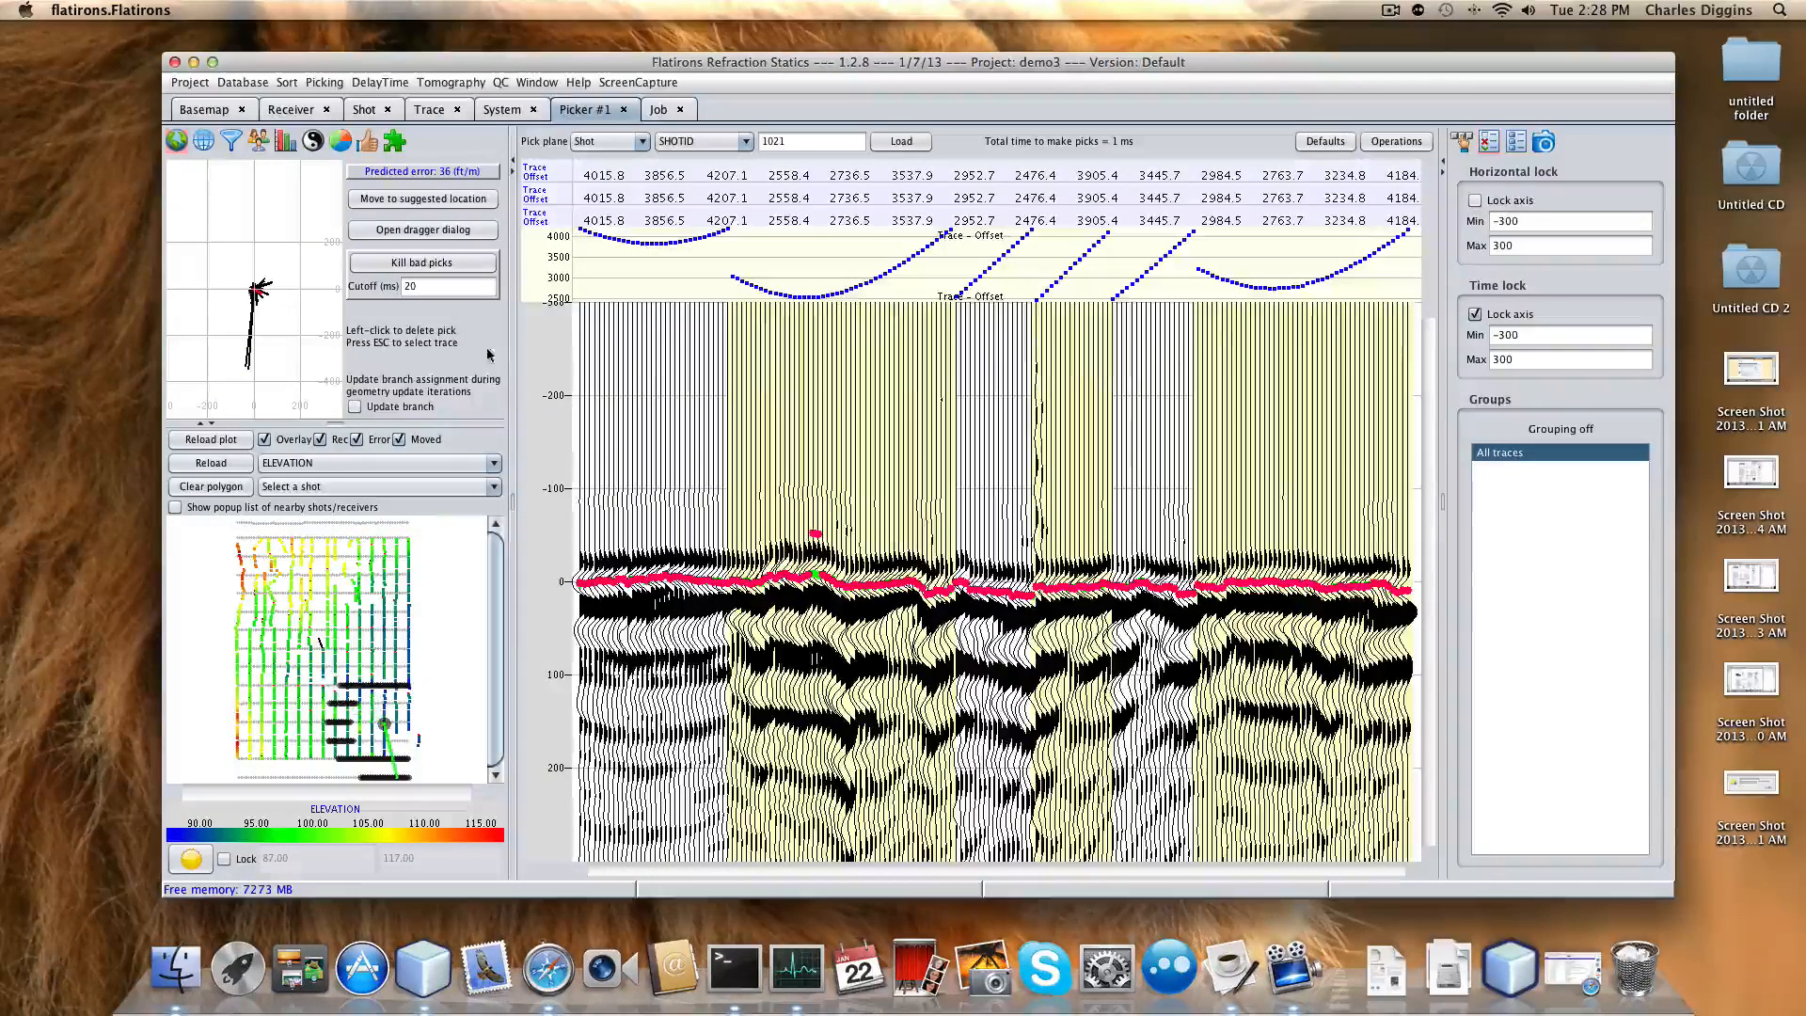
click(230, 141)
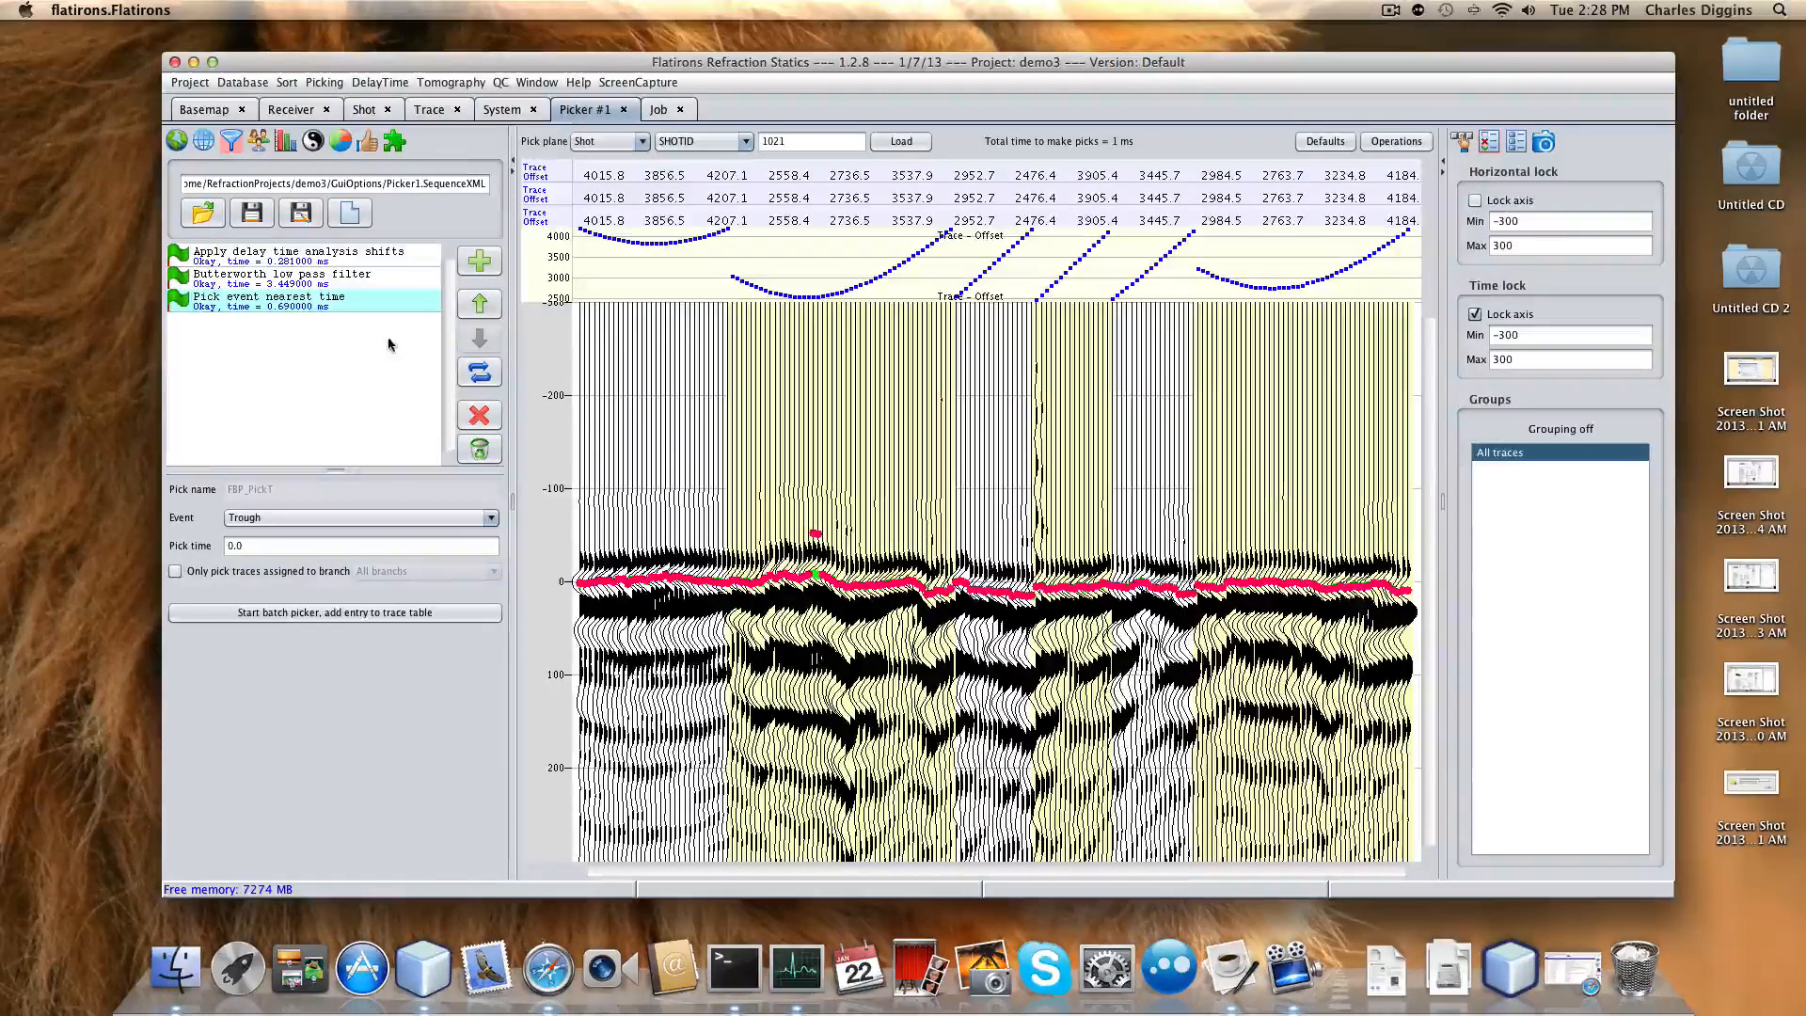
click(479, 415)
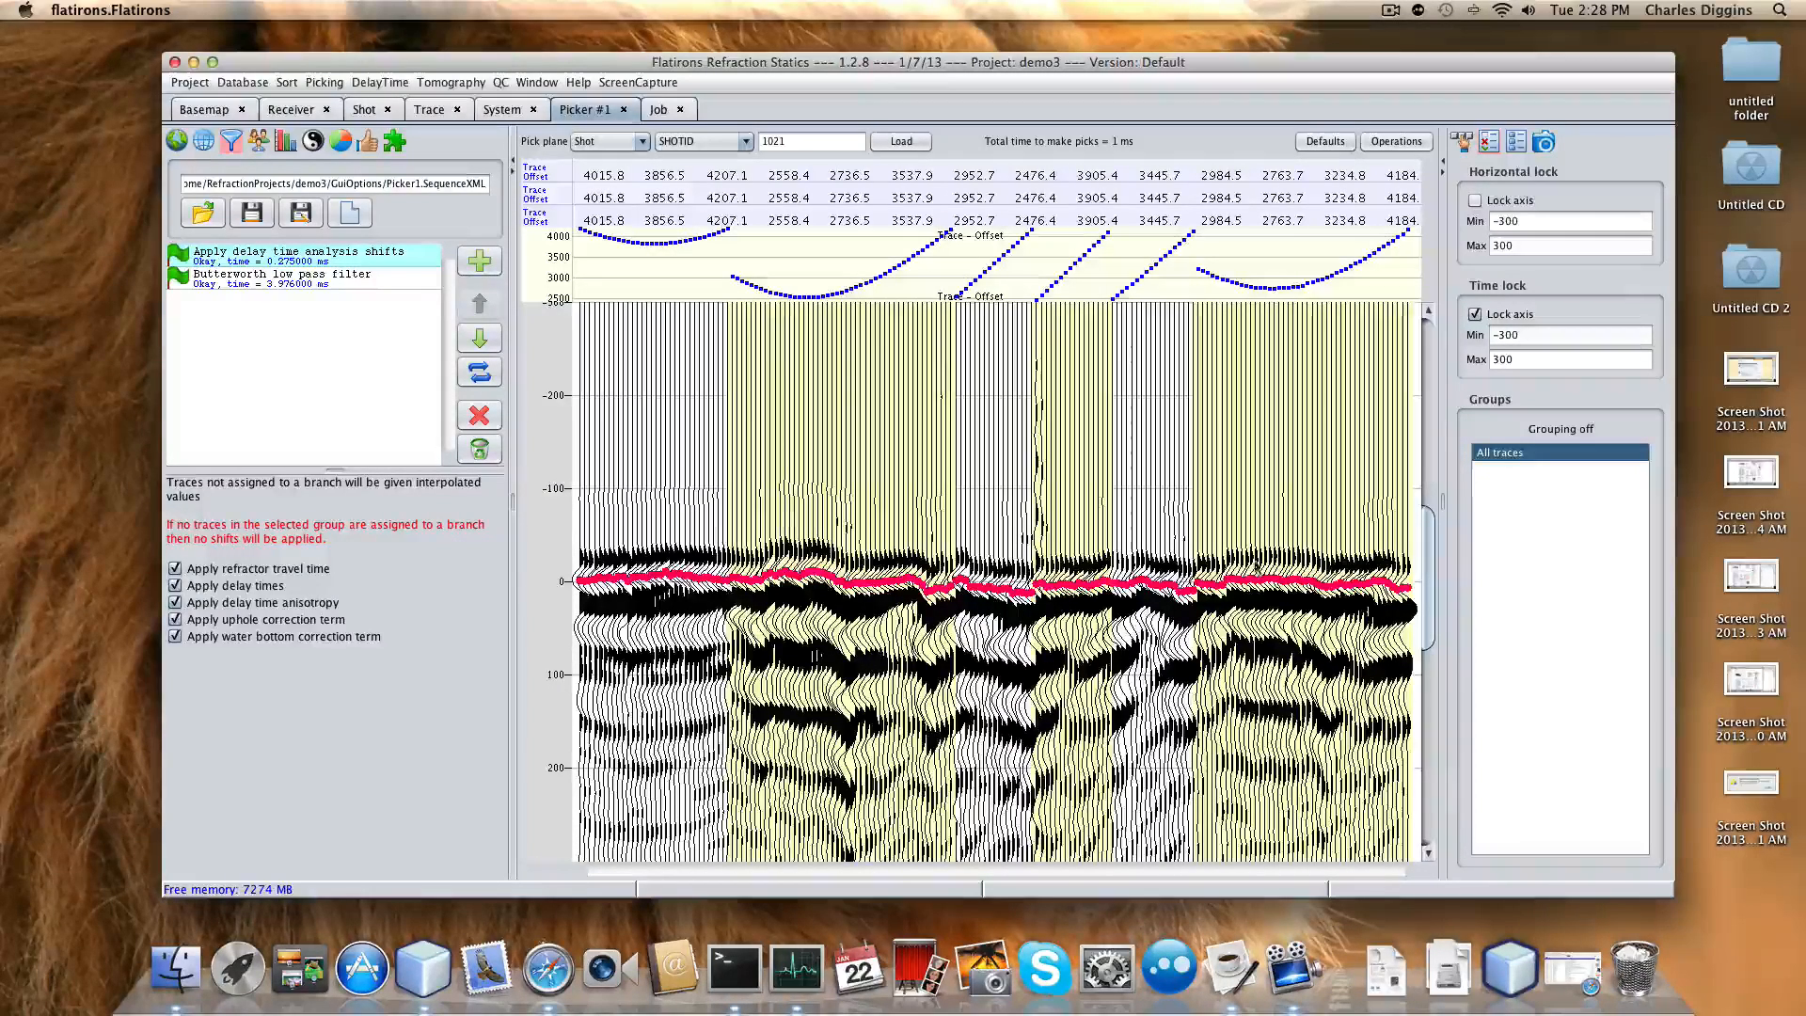
From the shot map, load shots 1653, 1784 and 1448 and drag outlier picks onto the first-break trend.
click(177, 143)
click(280, 575)
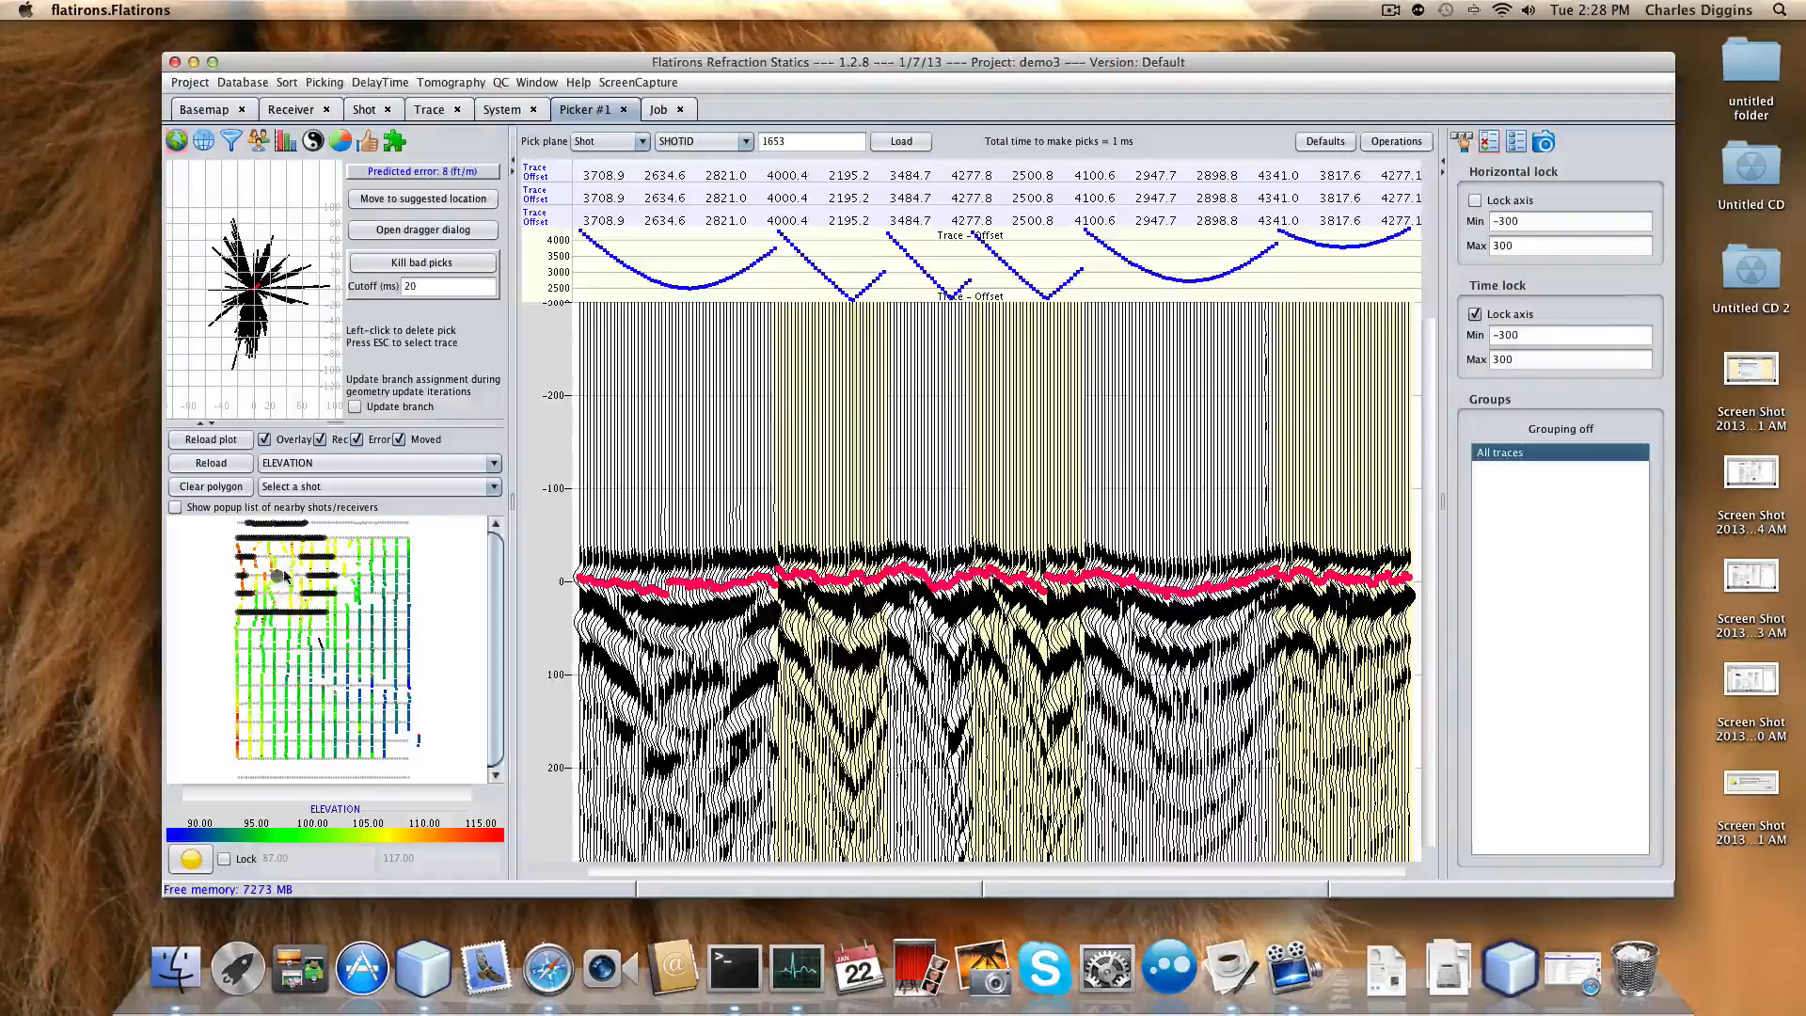
click(383, 568)
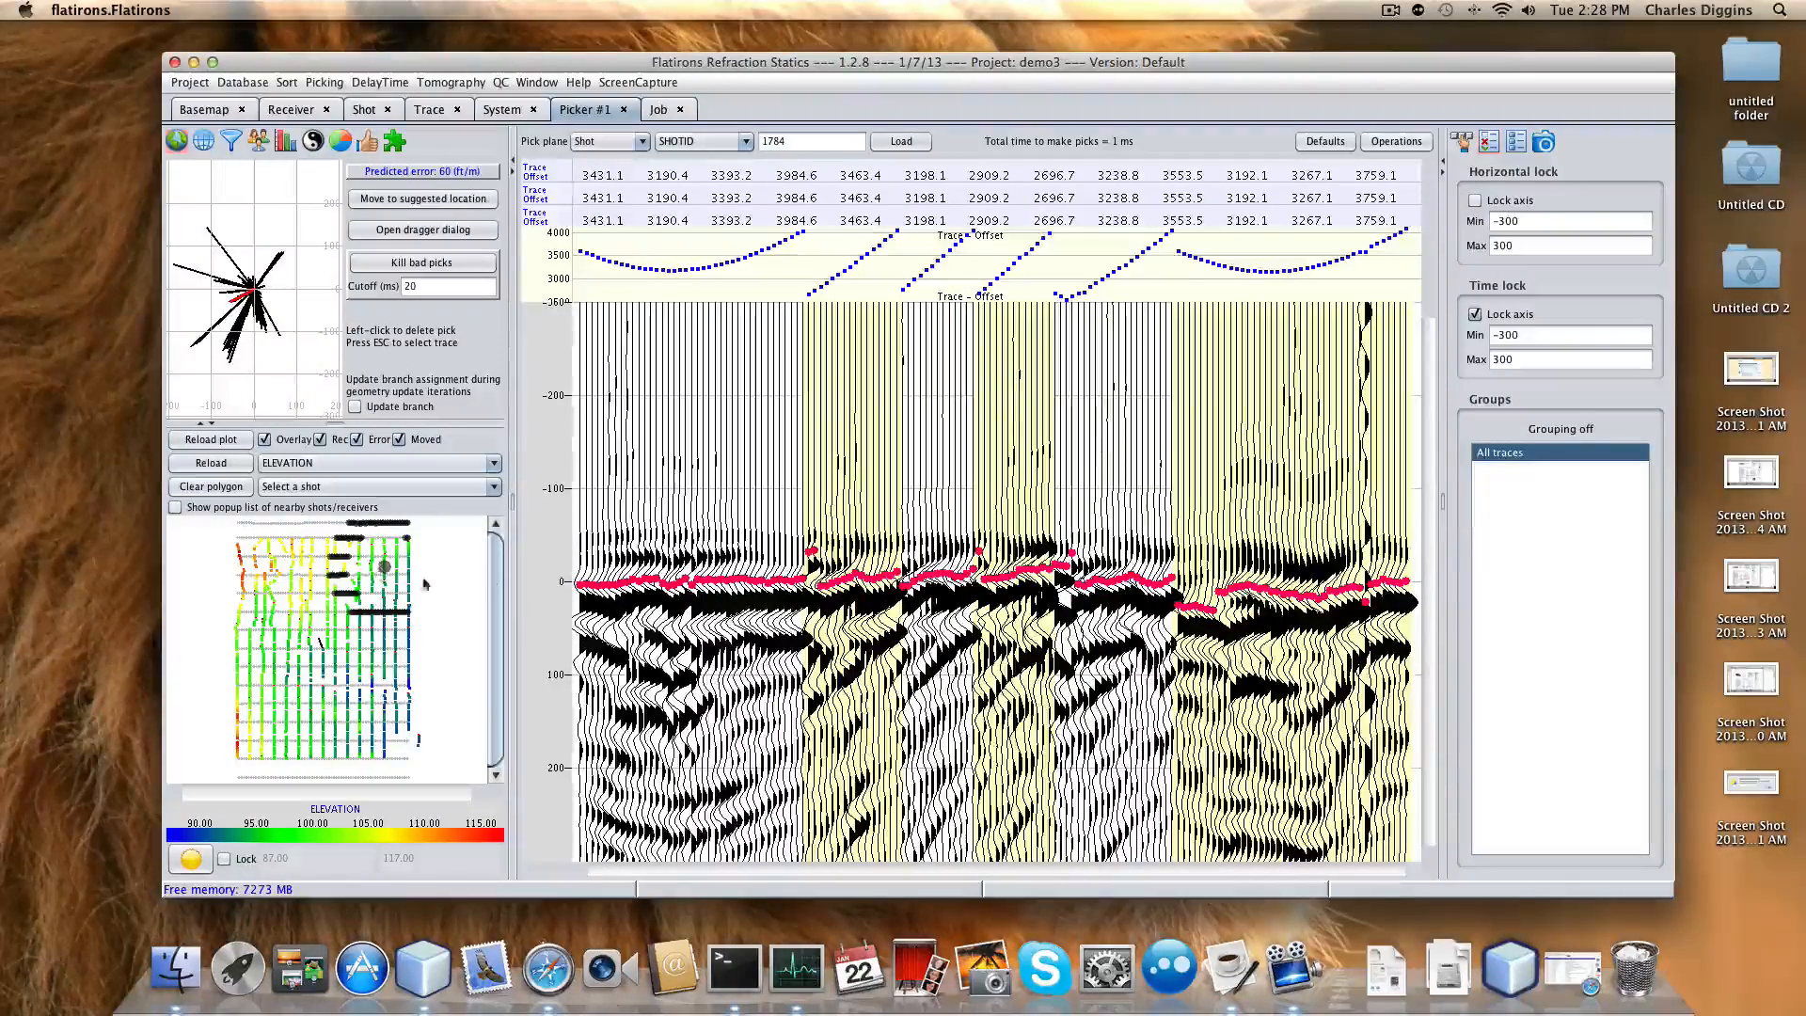
drag(800, 589, 1075, 581)
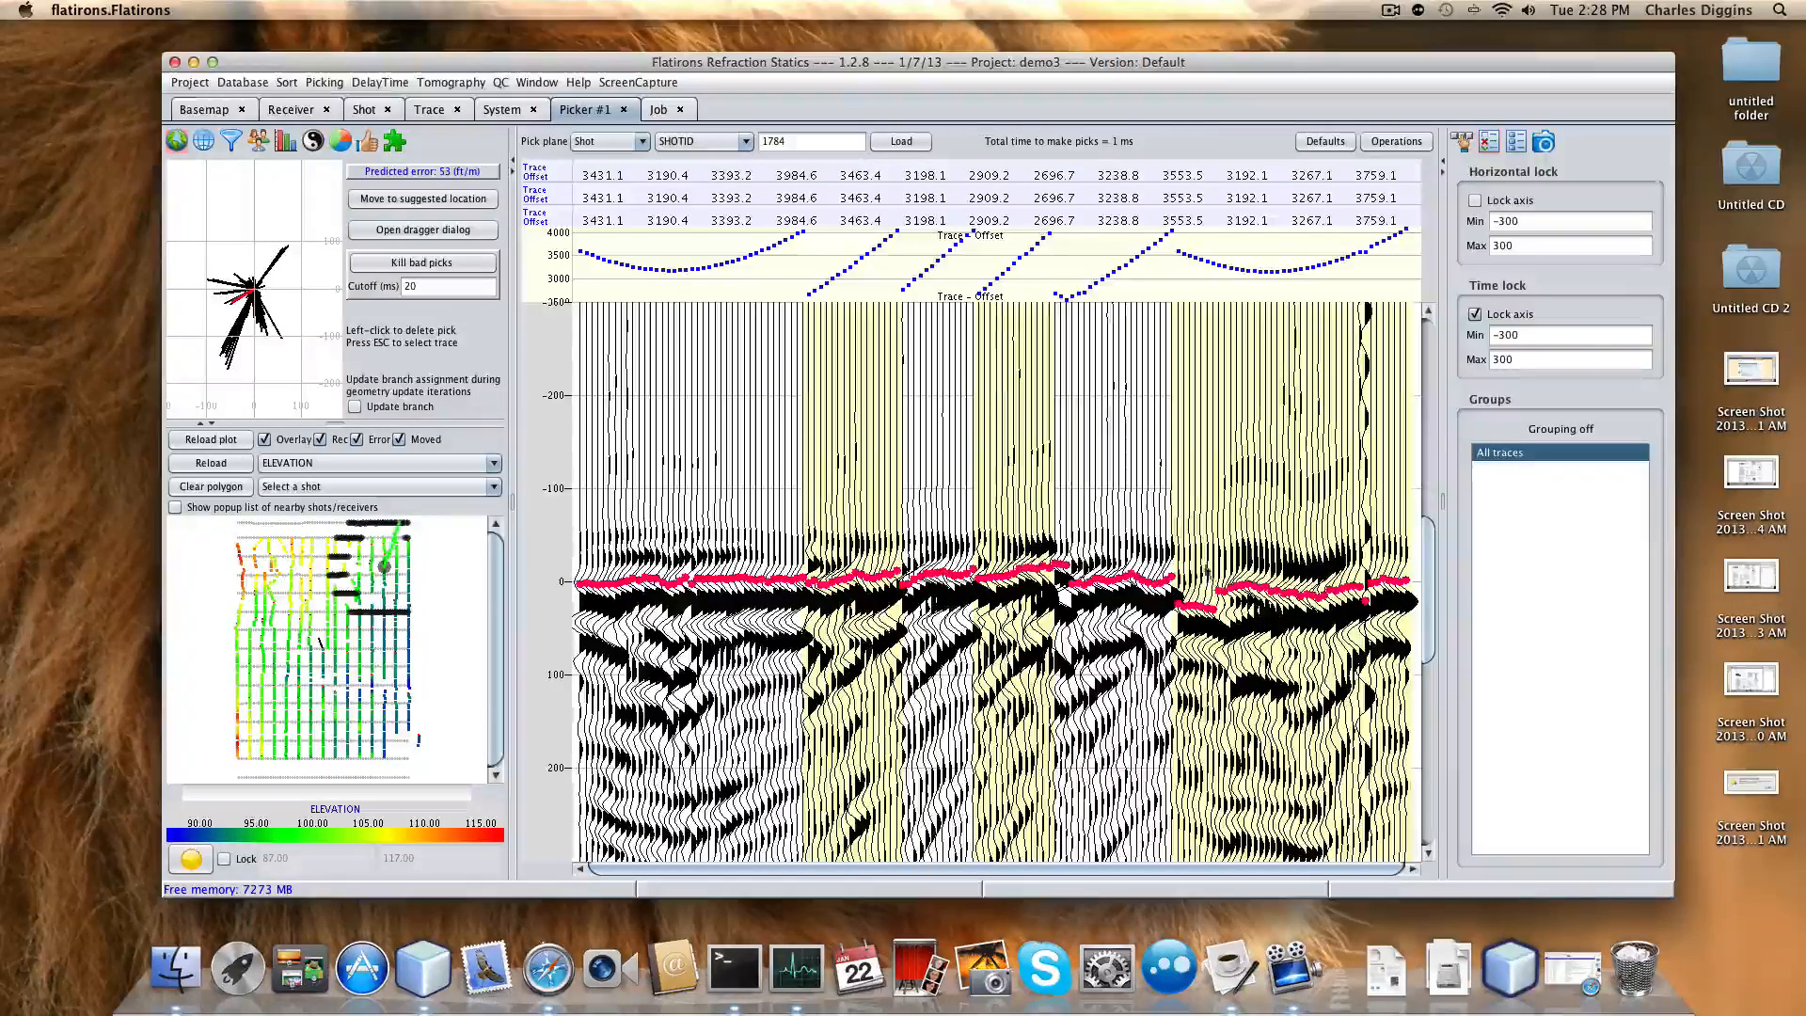
click(360, 621)
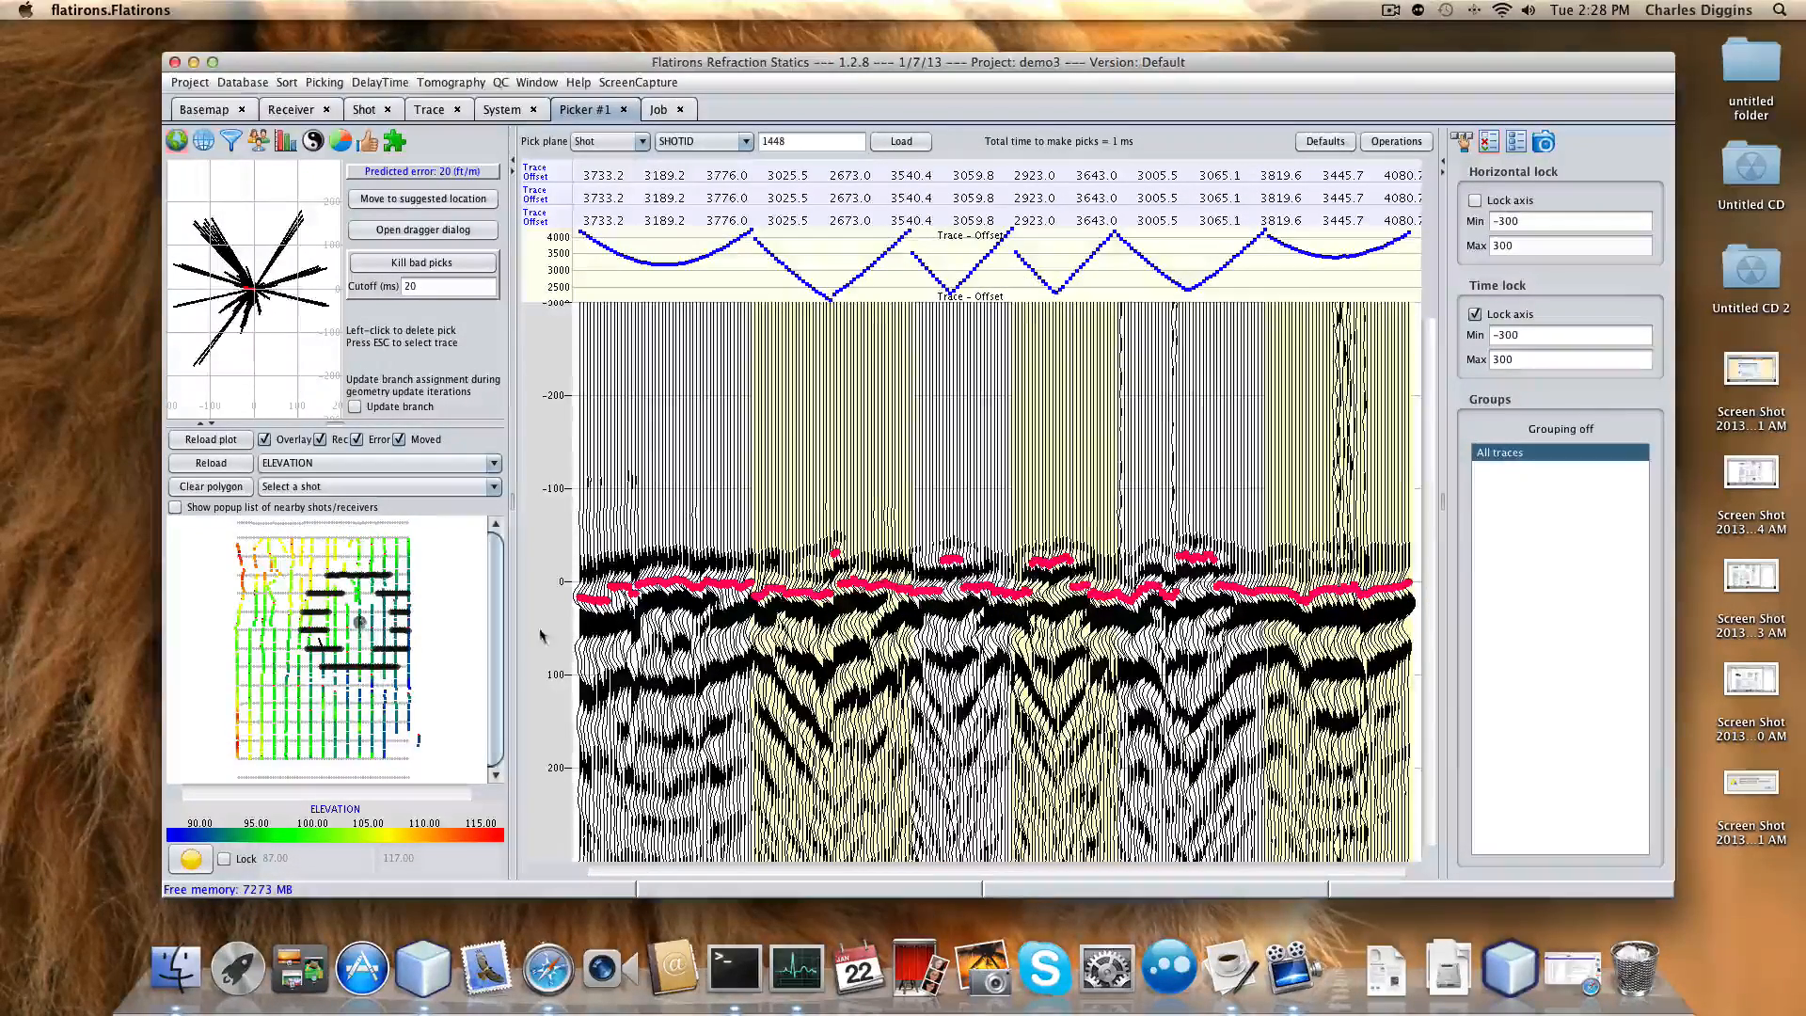
drag(813, 592, 1223, 588)
Step through shots 1571, 1230 and 1662, then repick shot 1508's jumped picks onto the trend.
click(370, 739)
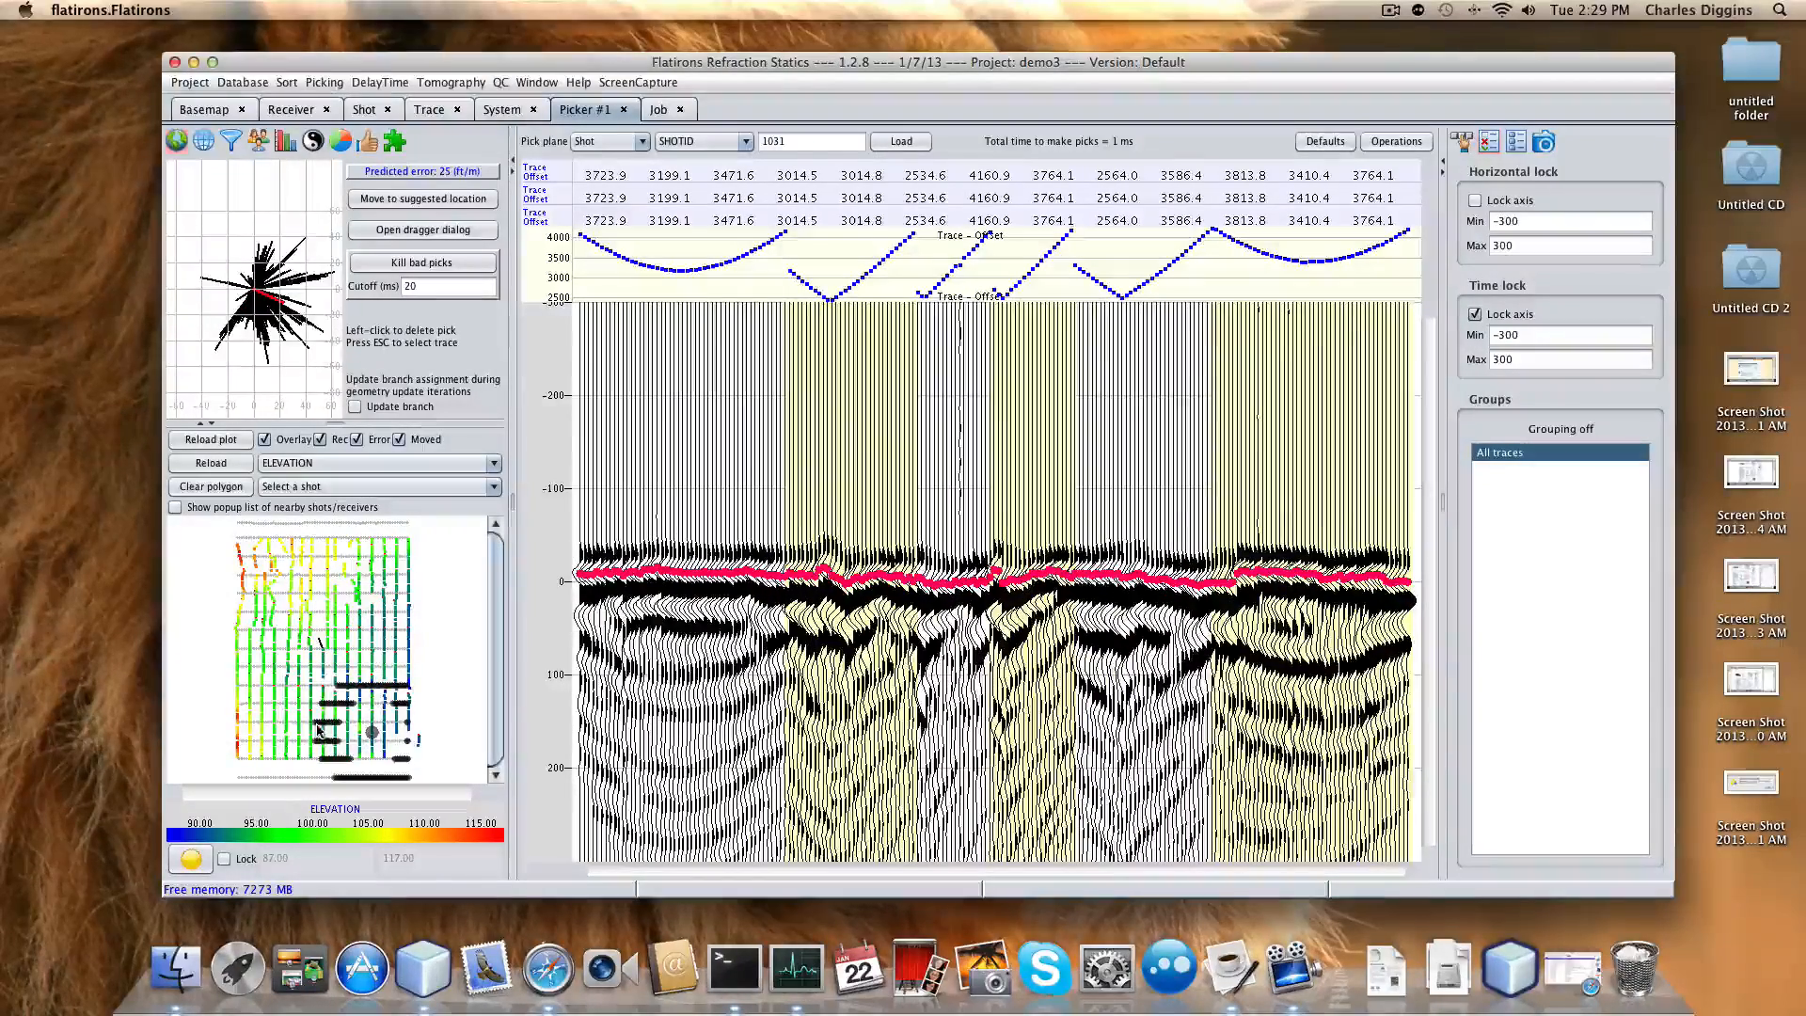
click(287, 728)
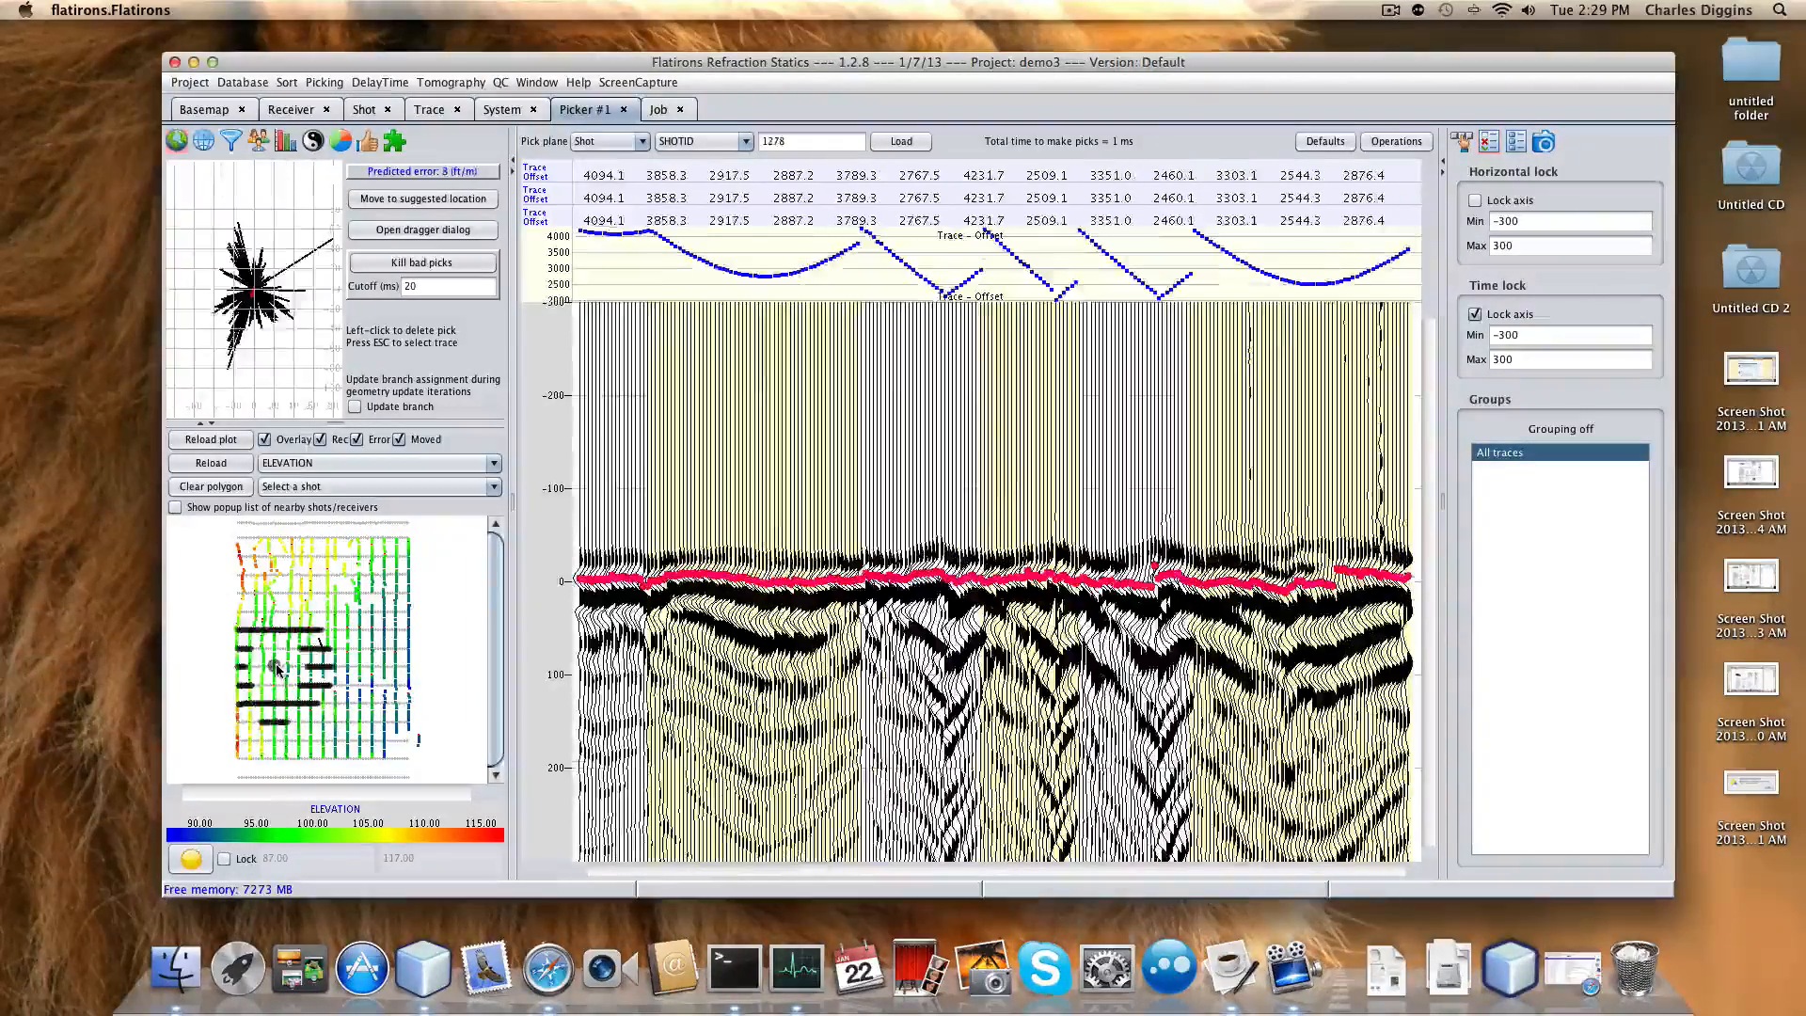
click(280, 641)
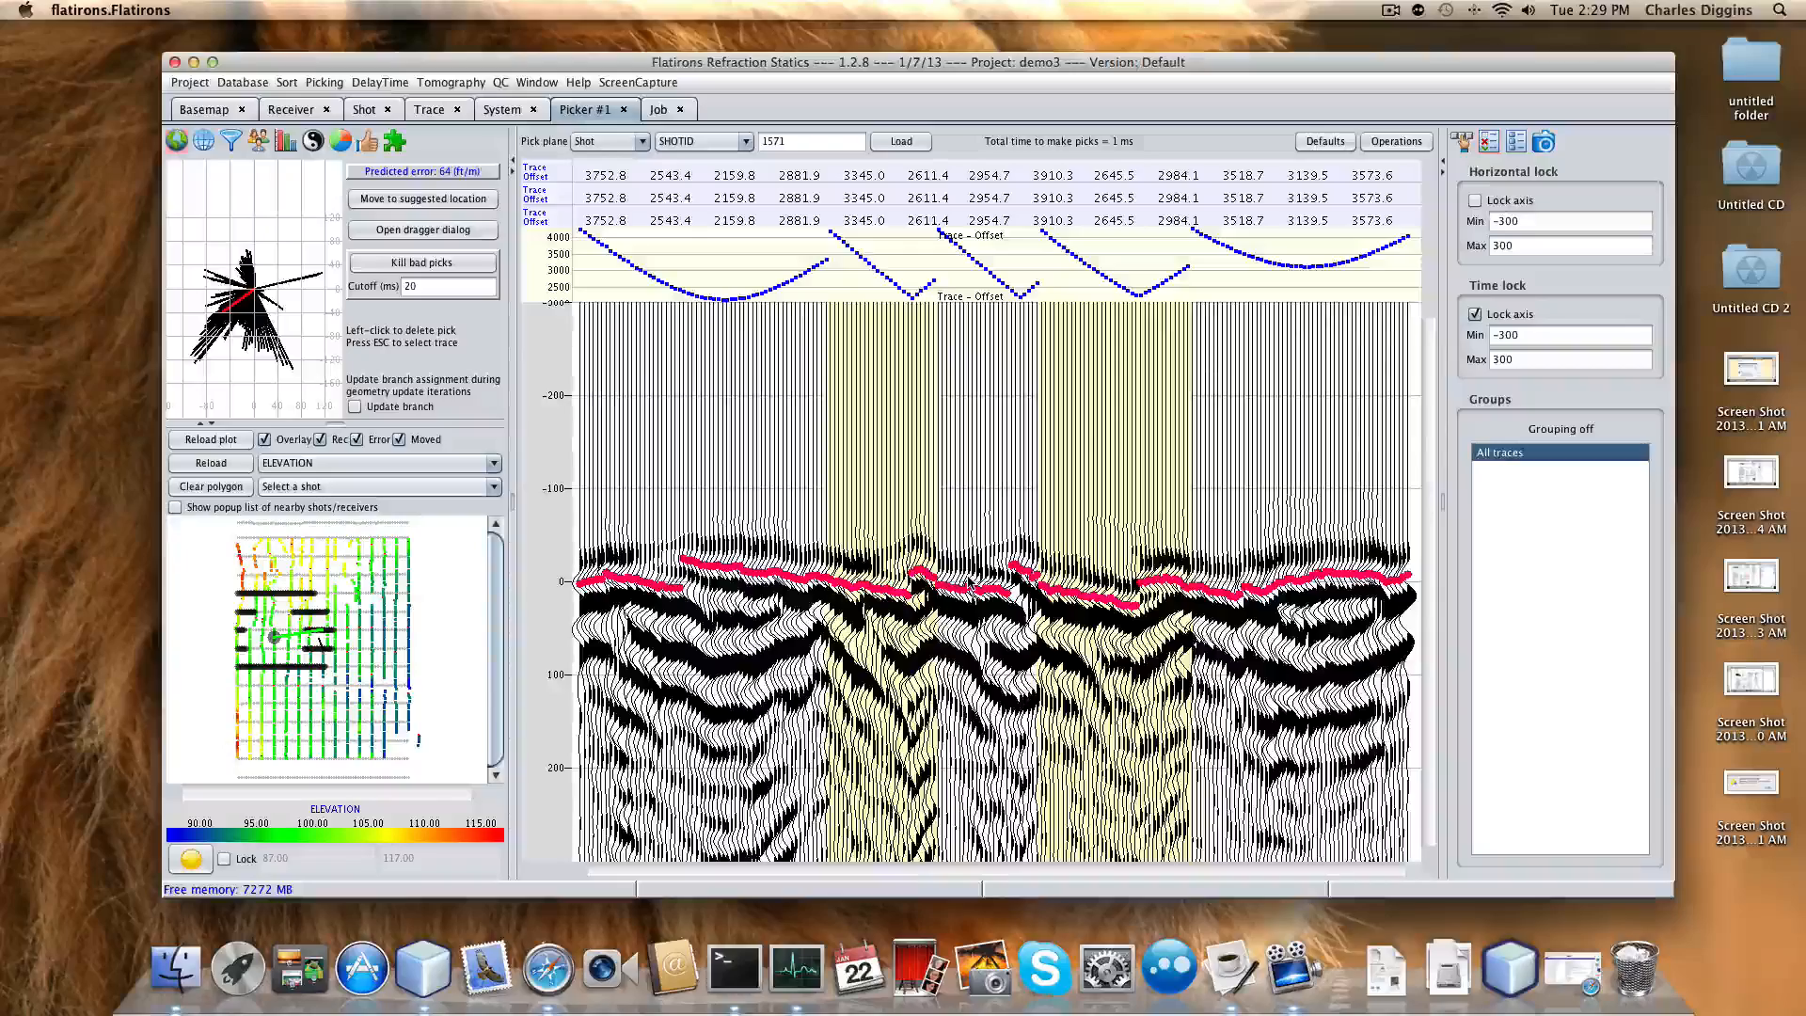
click(337, 686)
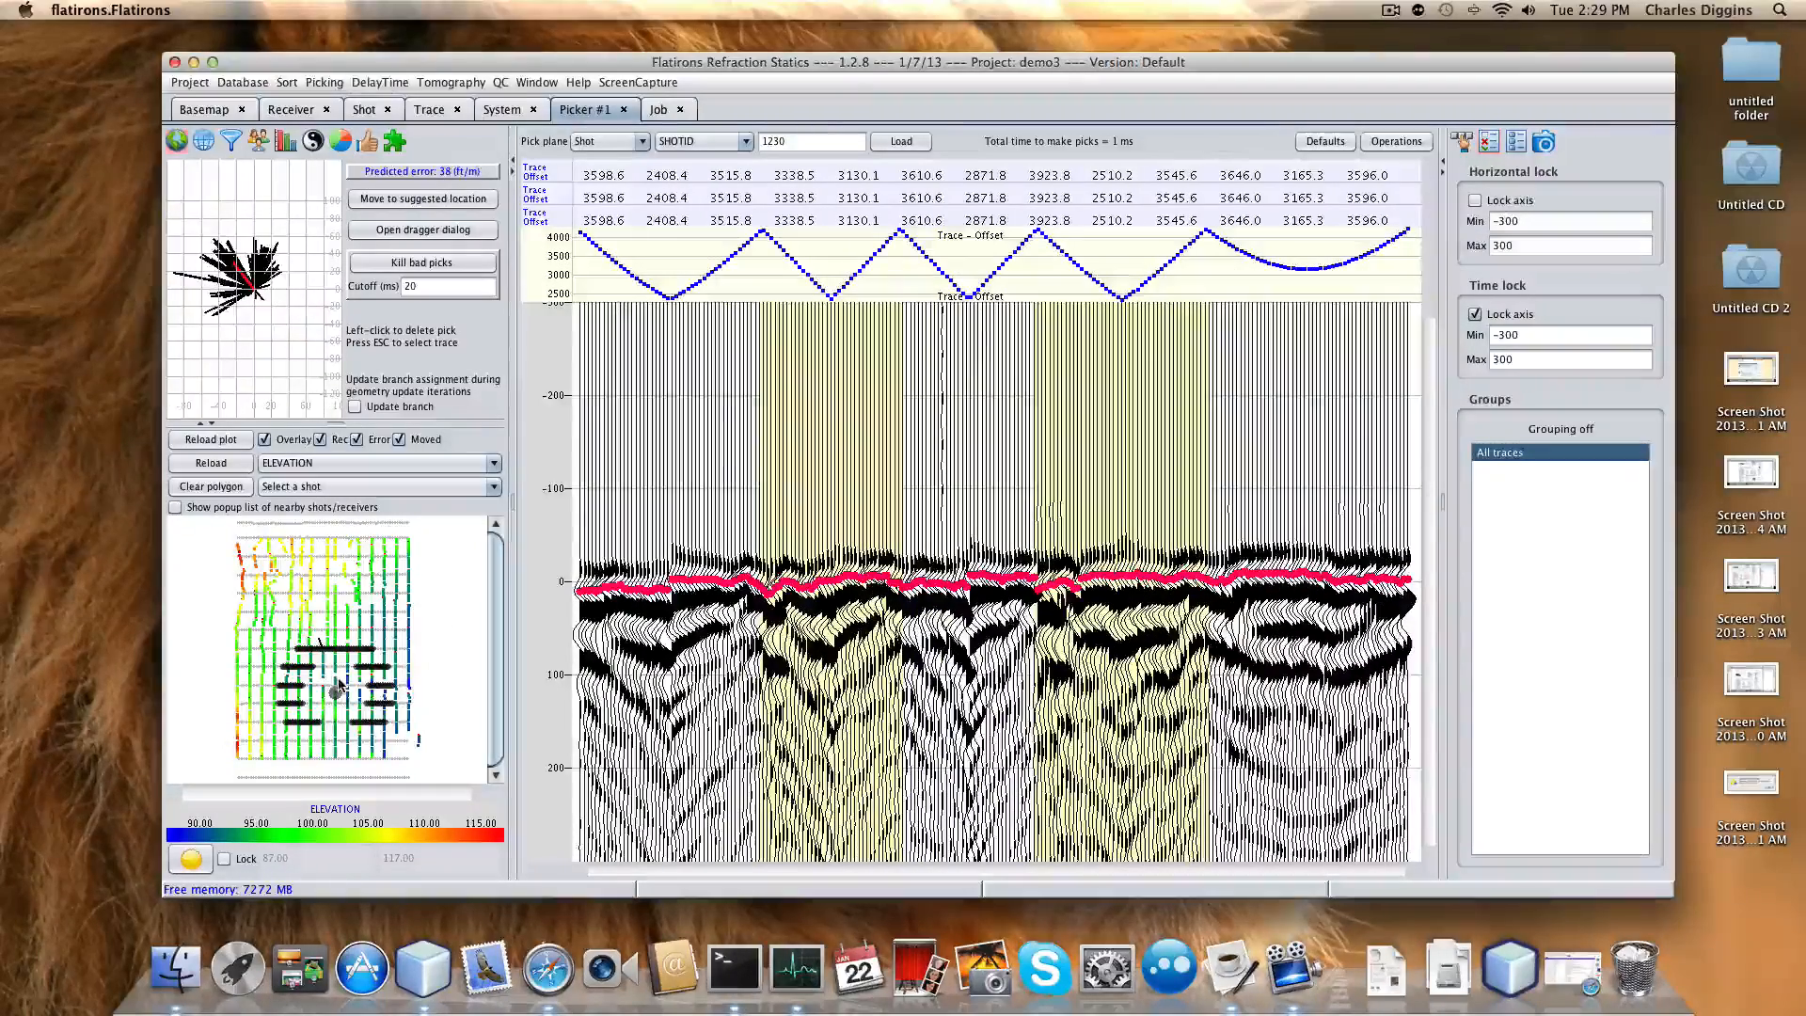
click(294, 590)
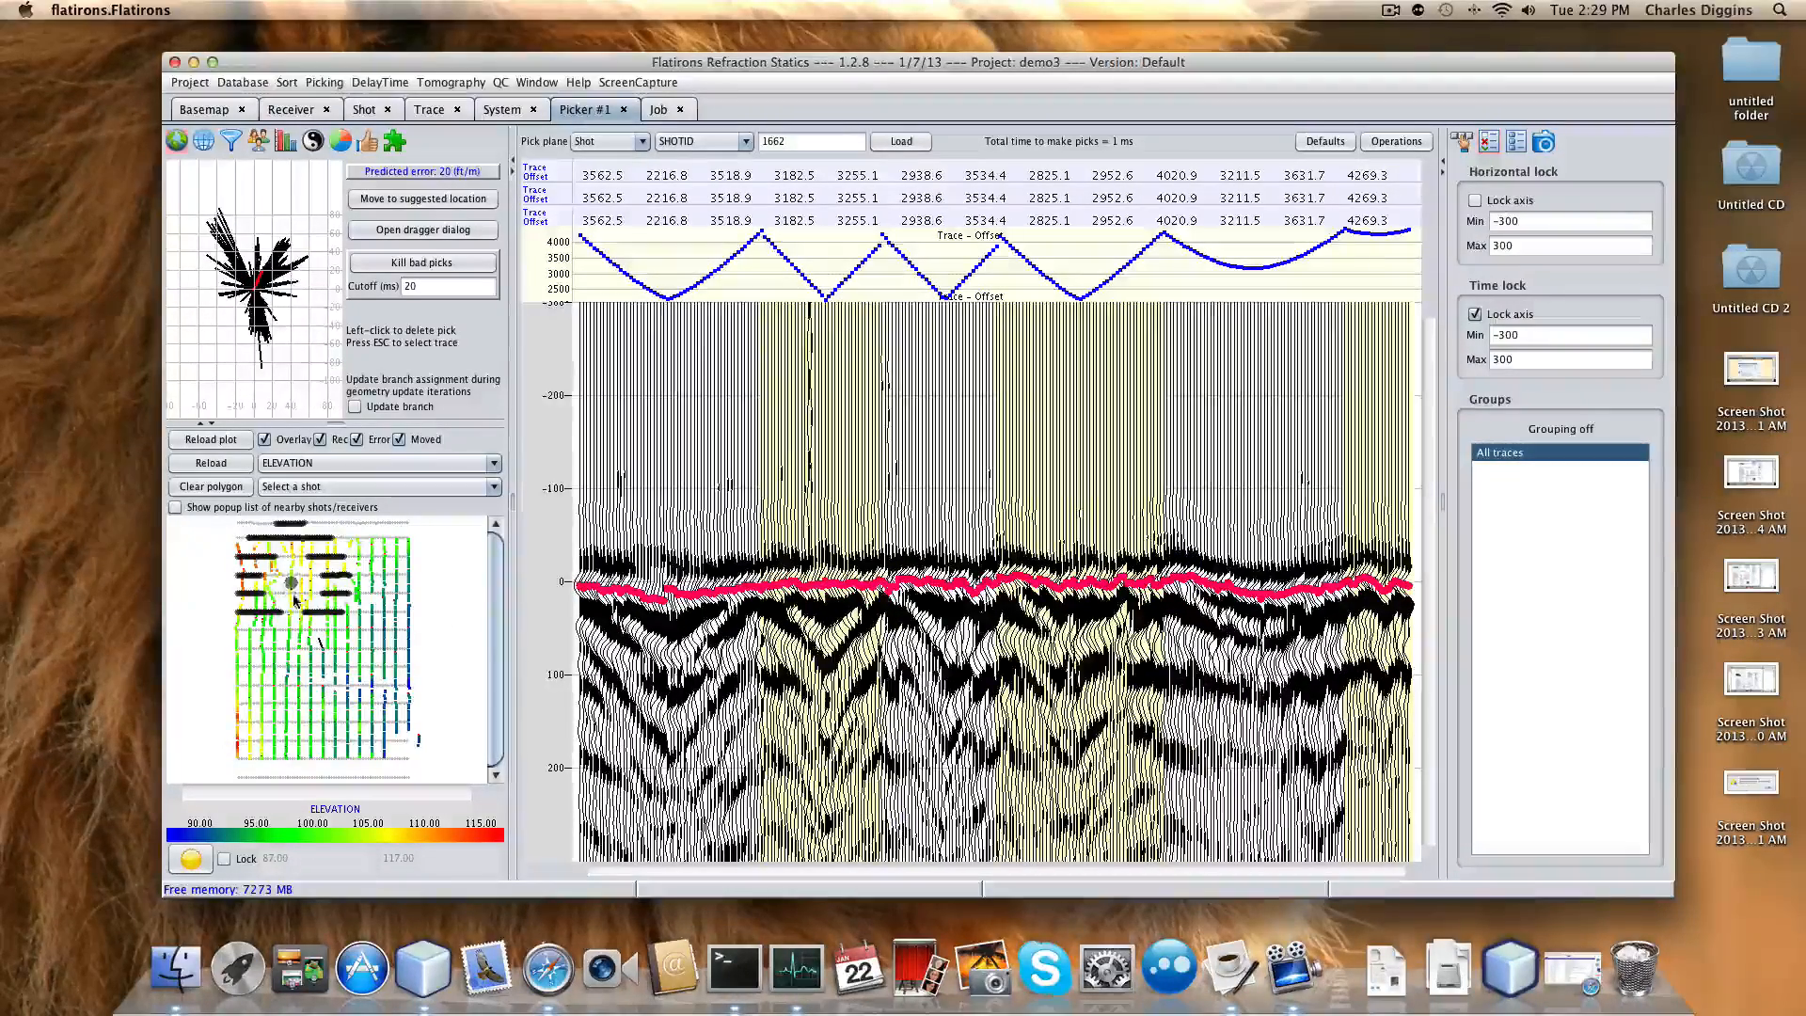
click(321, 645)
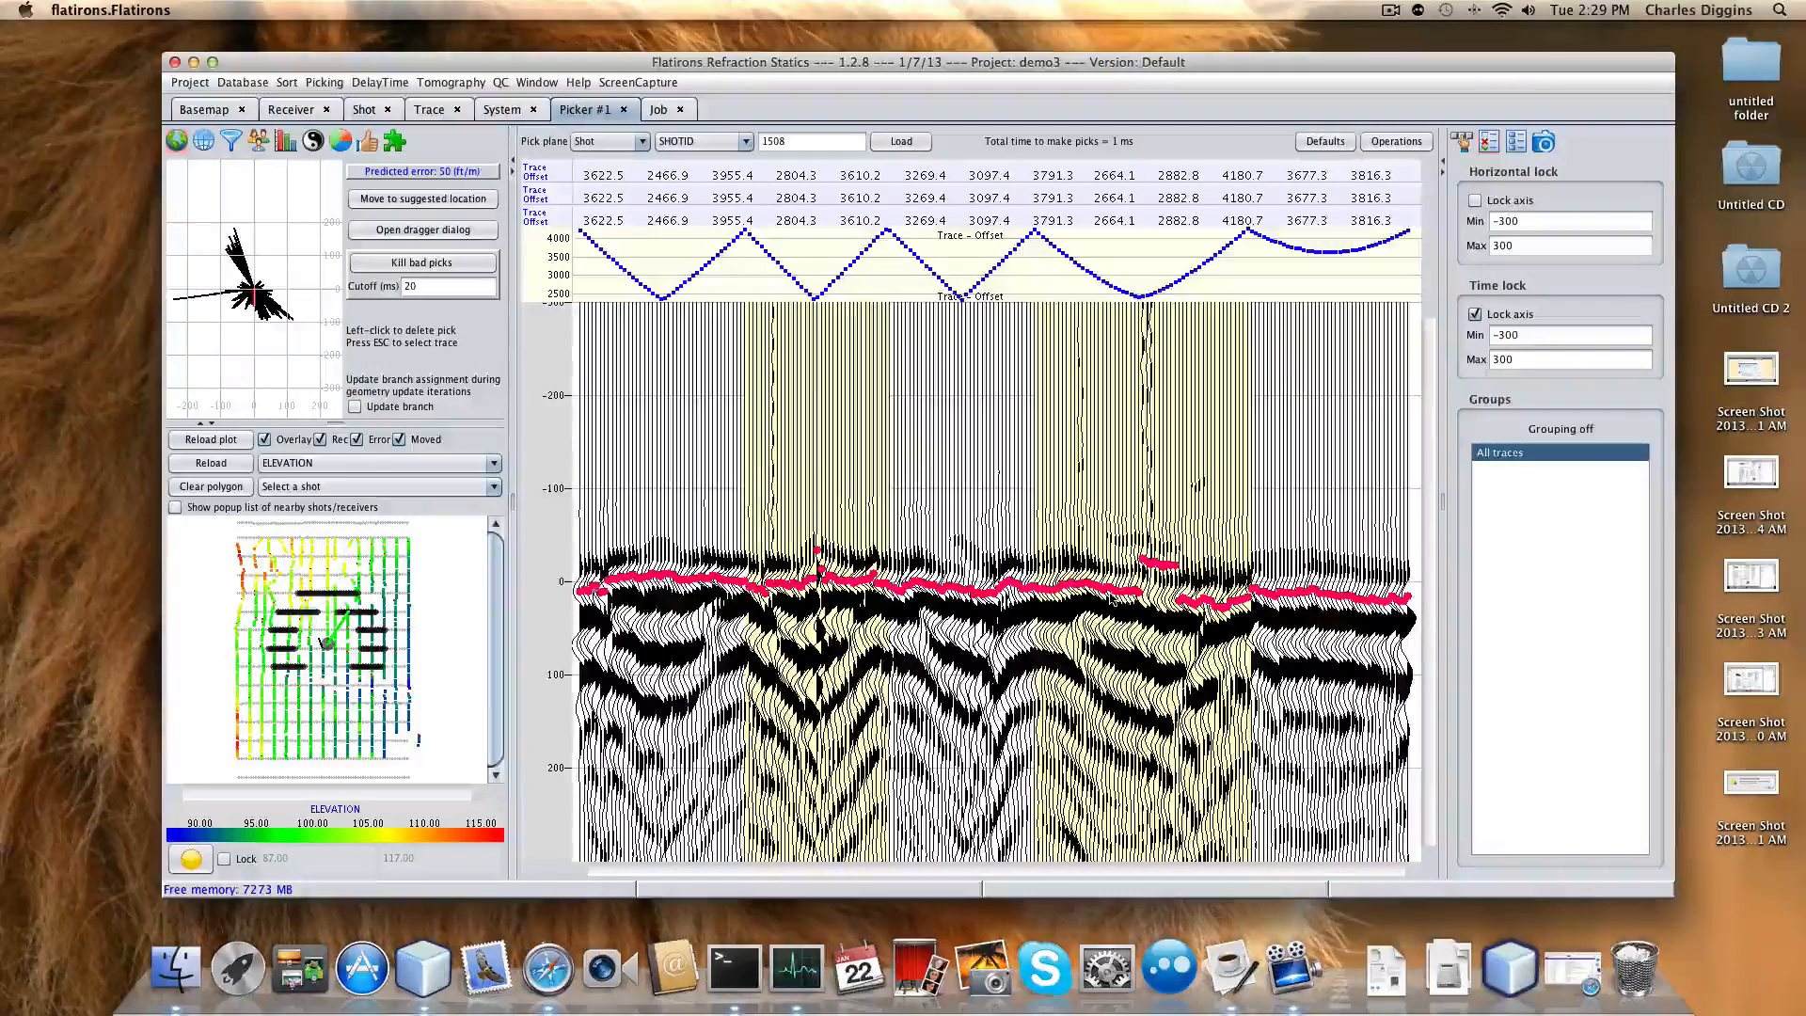
drag(1140, 595, 1201, 604)
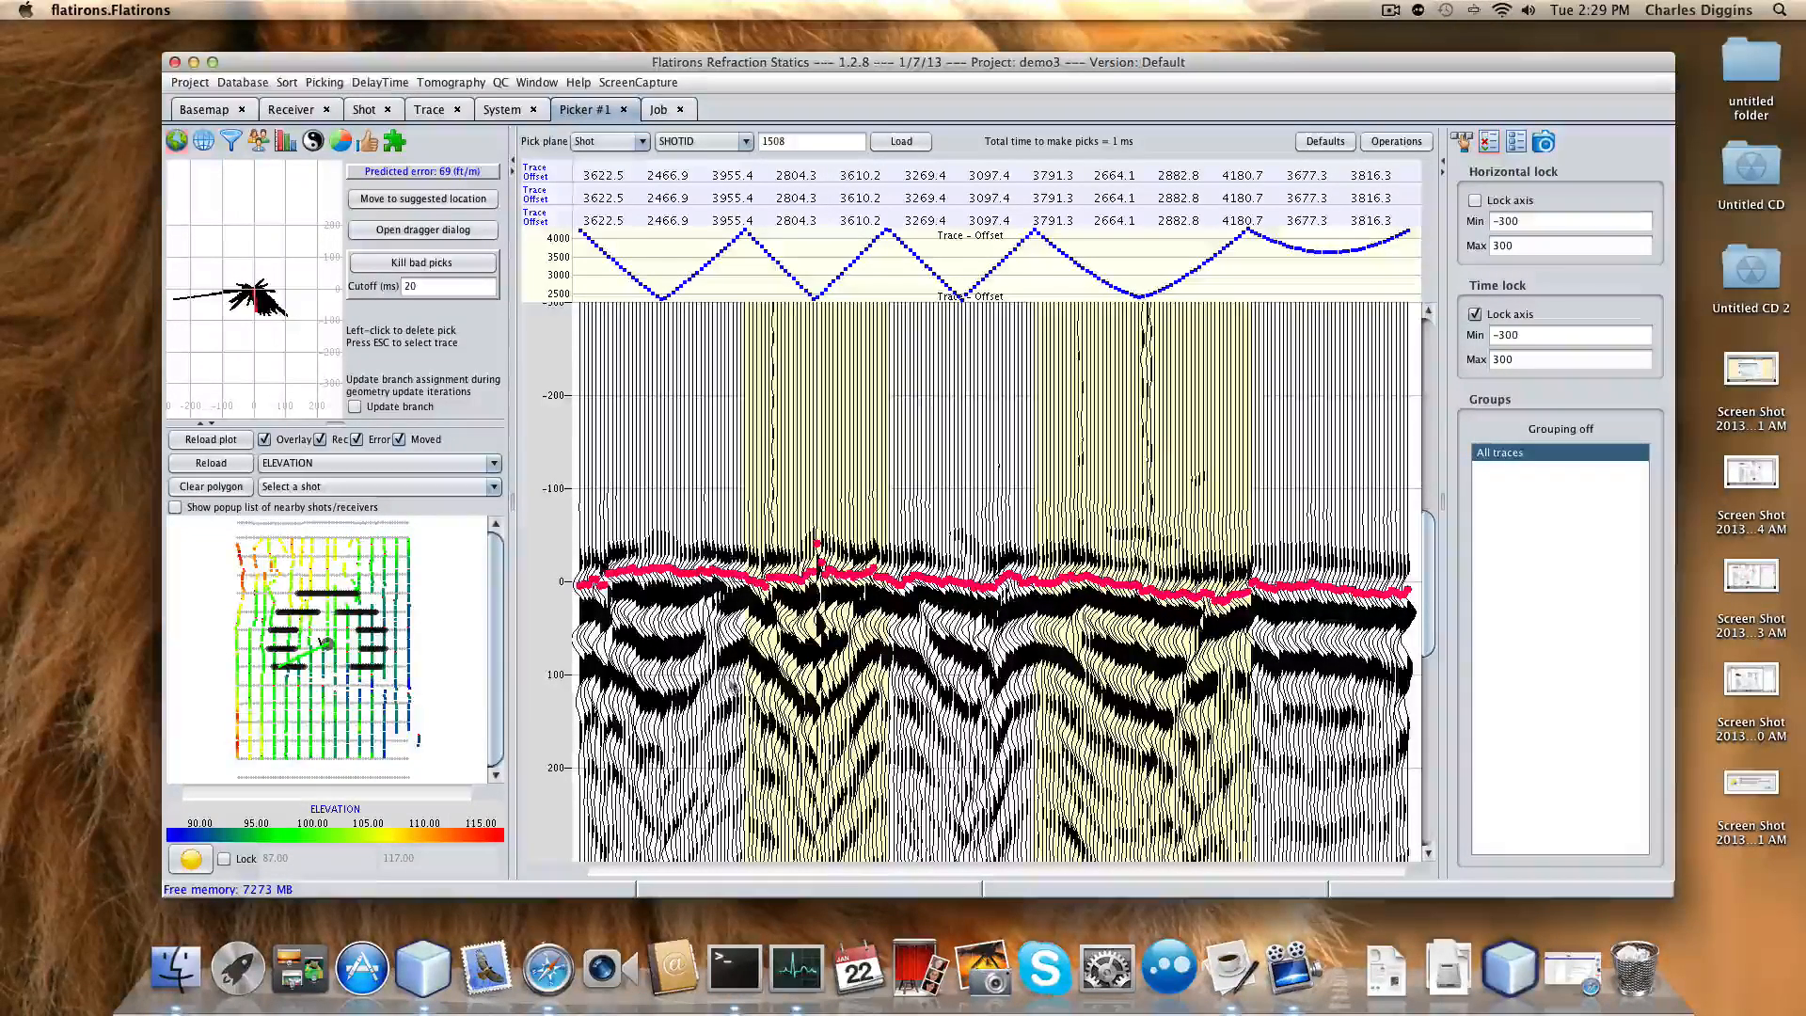
click(380, 82)
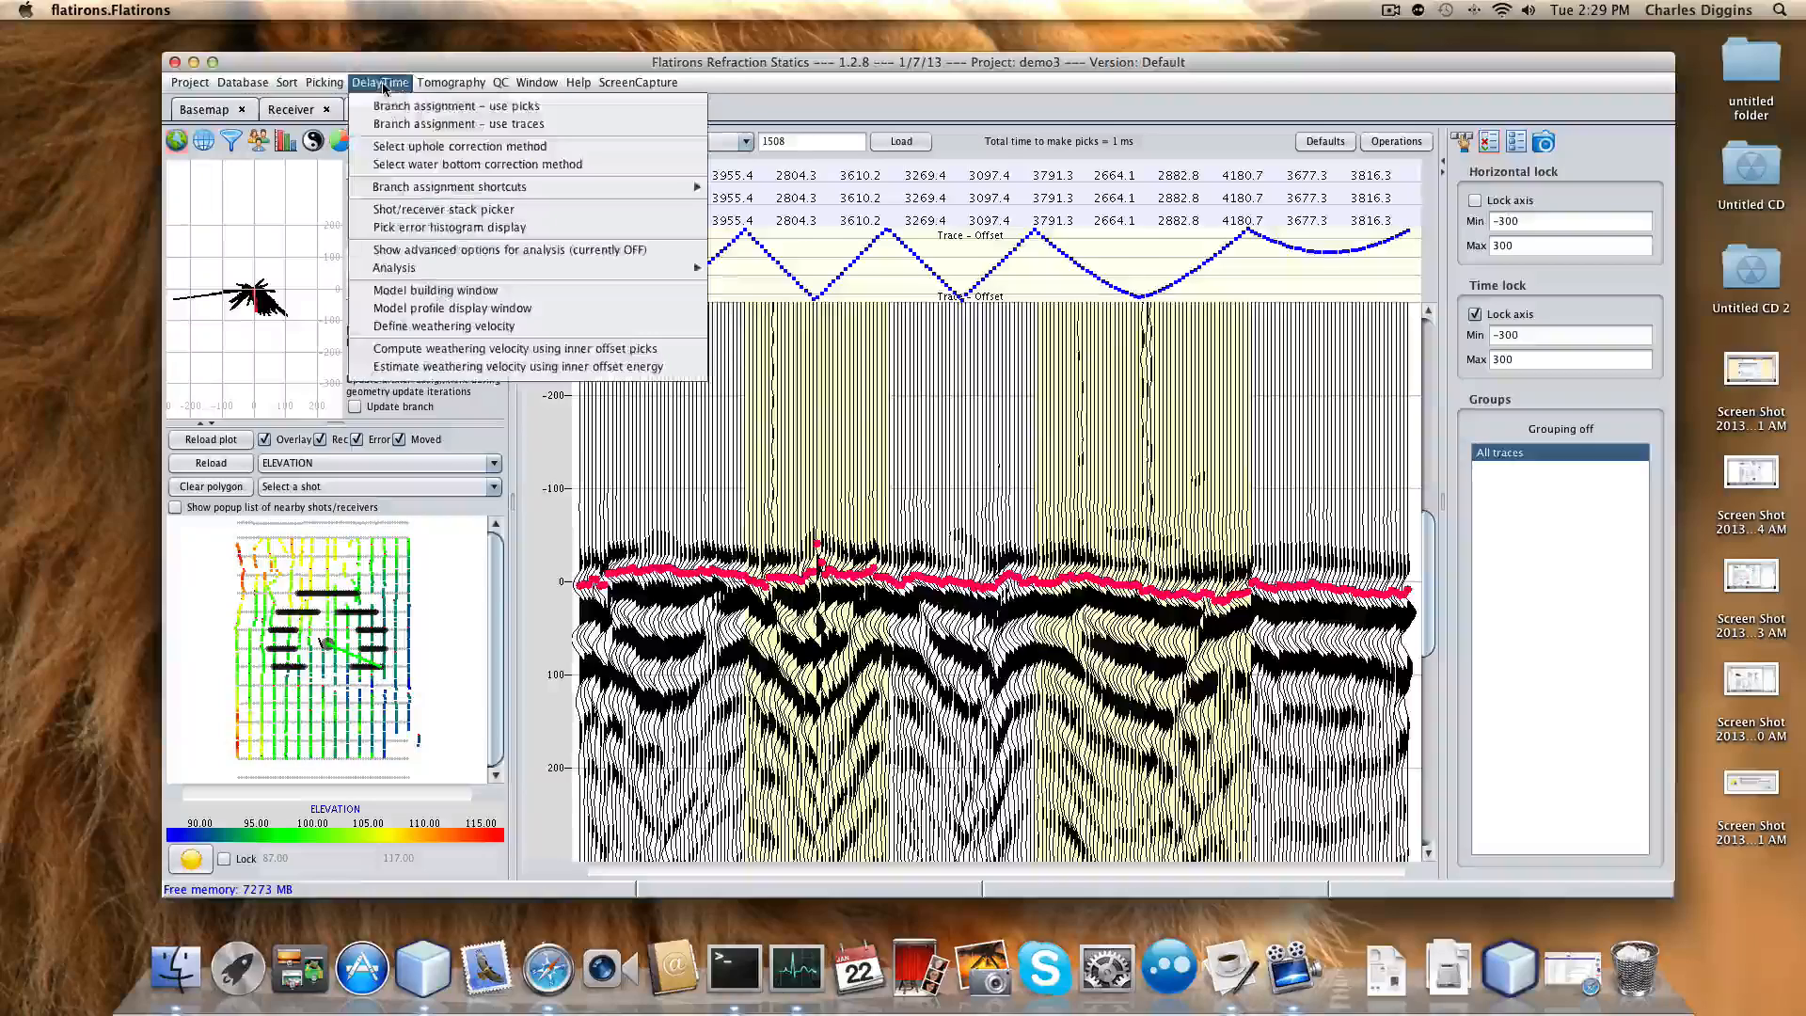
Clear all existing branch locations and view one location's traces with and without linear moveout.
click(439, 126)
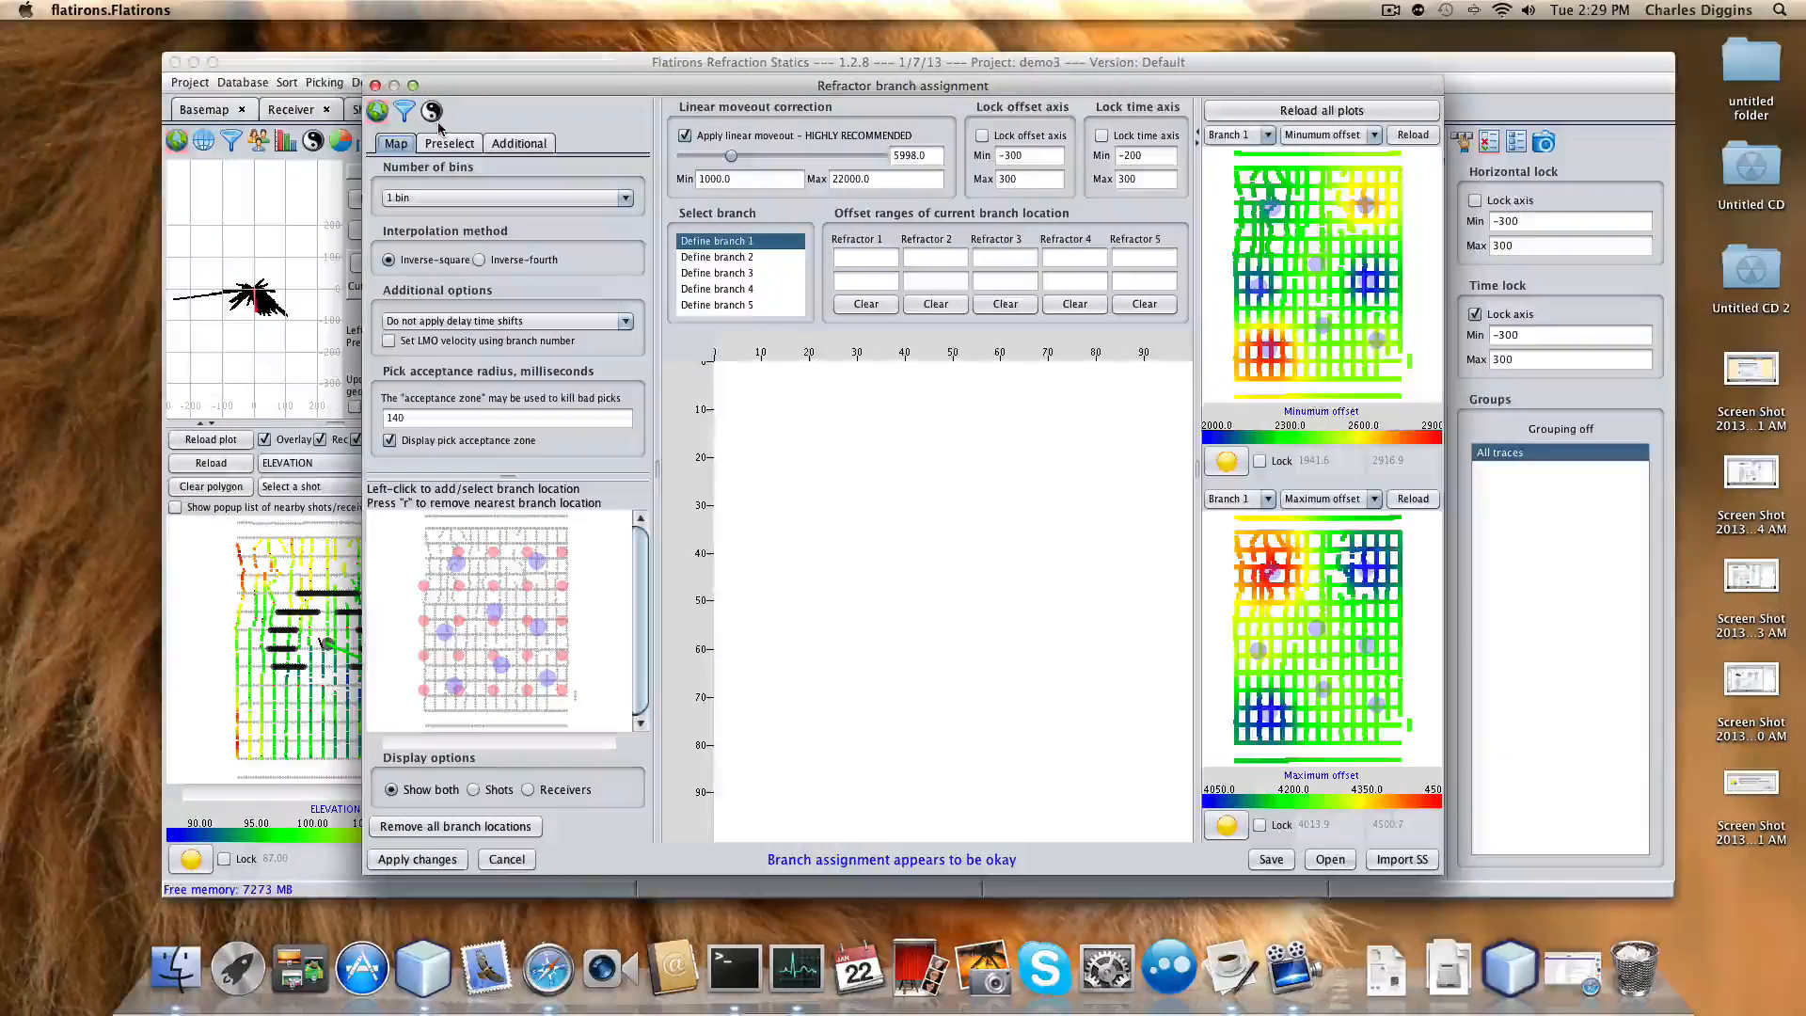
click(460, 827)
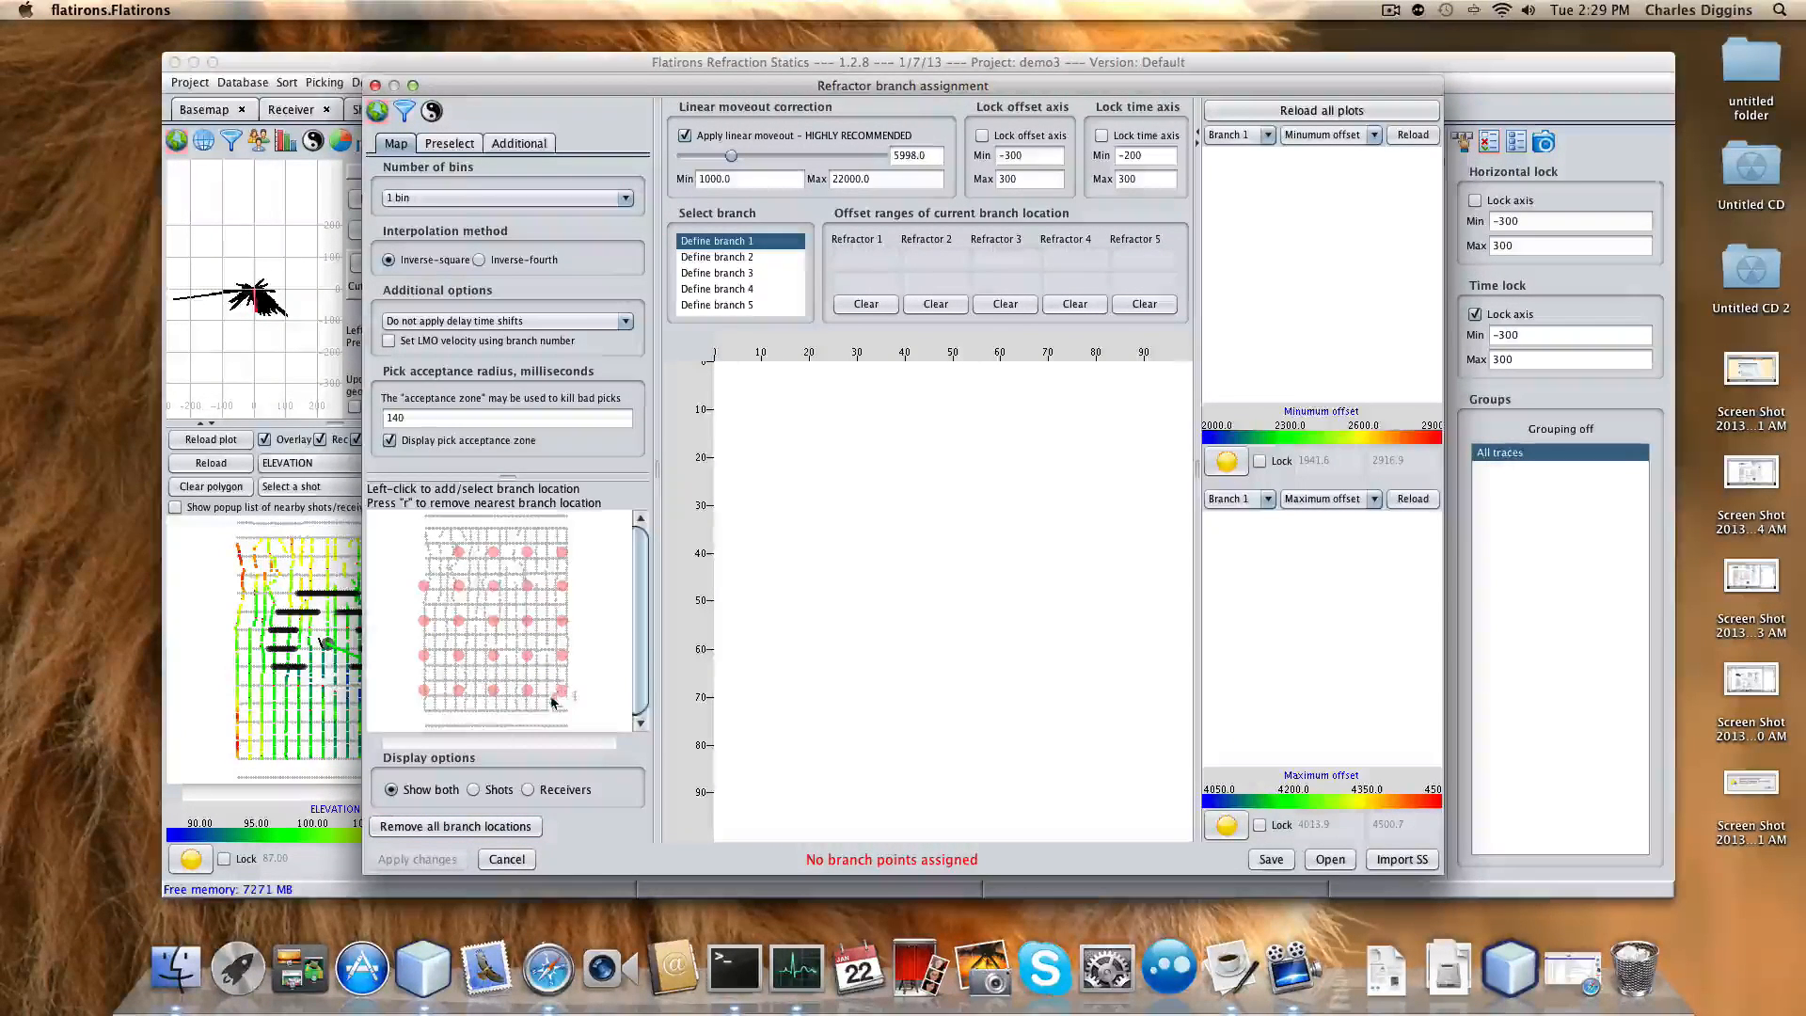
click(459, 587)
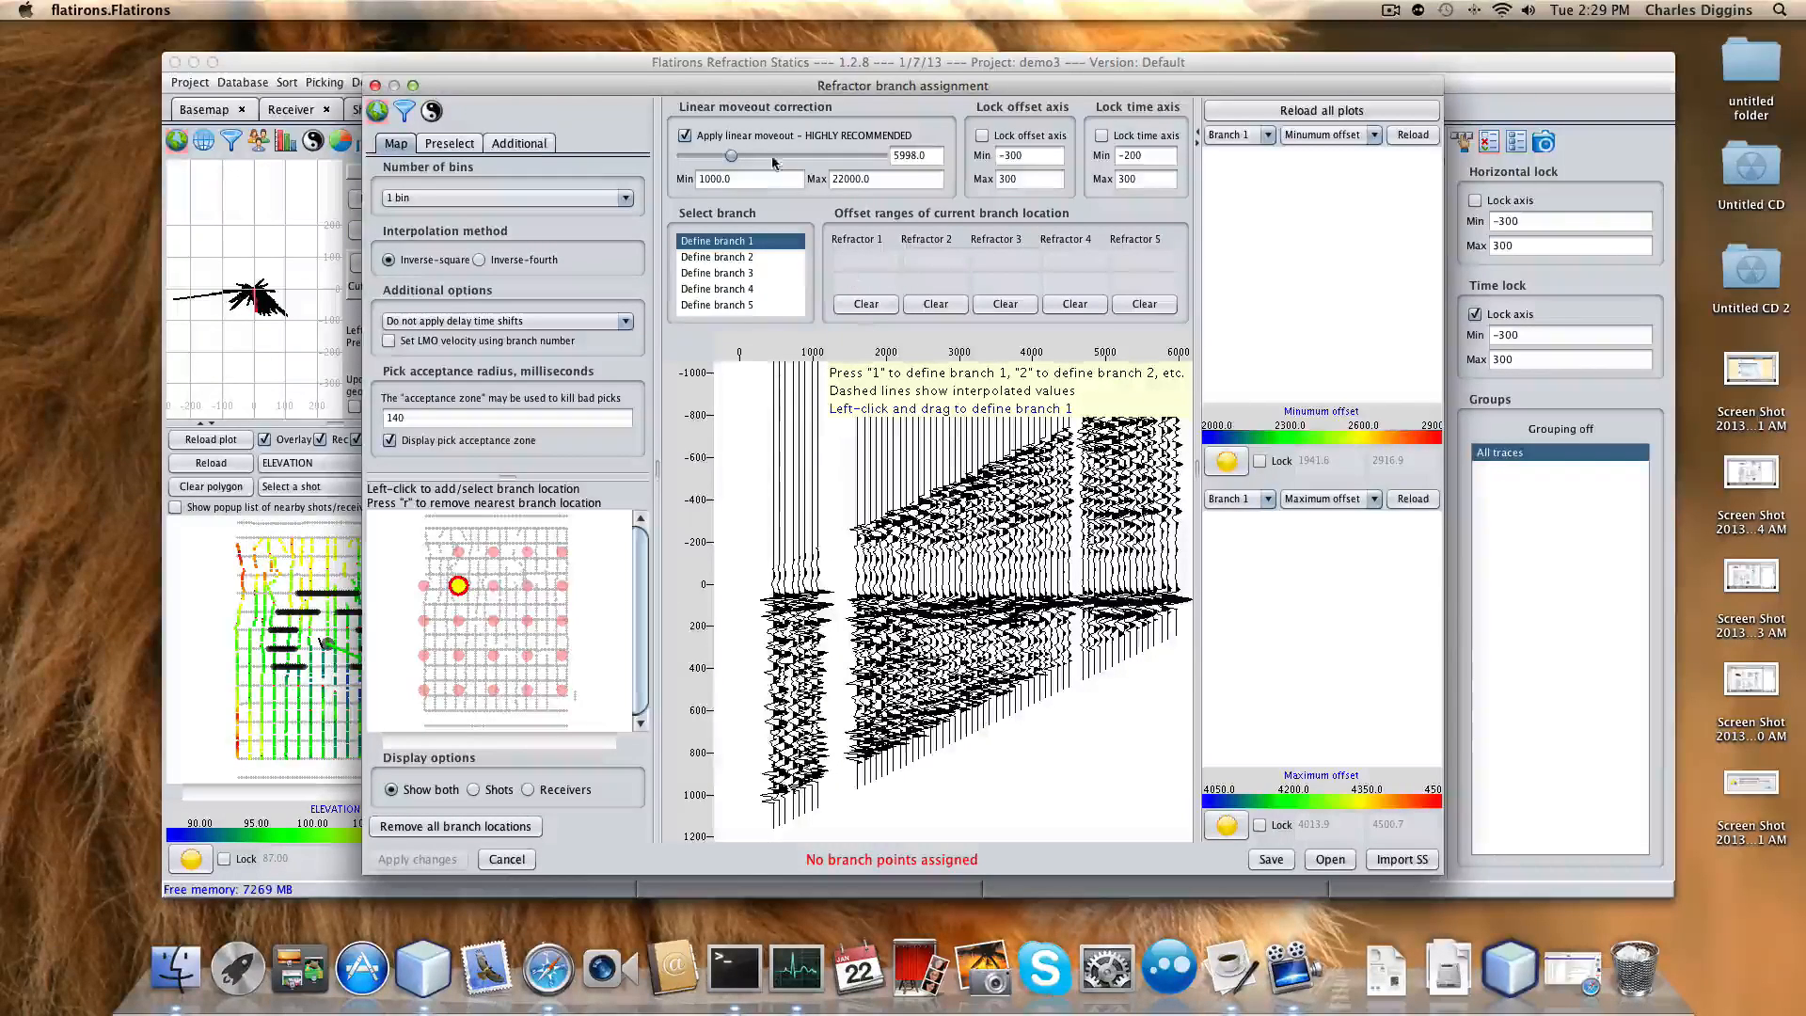
click(685, 136)
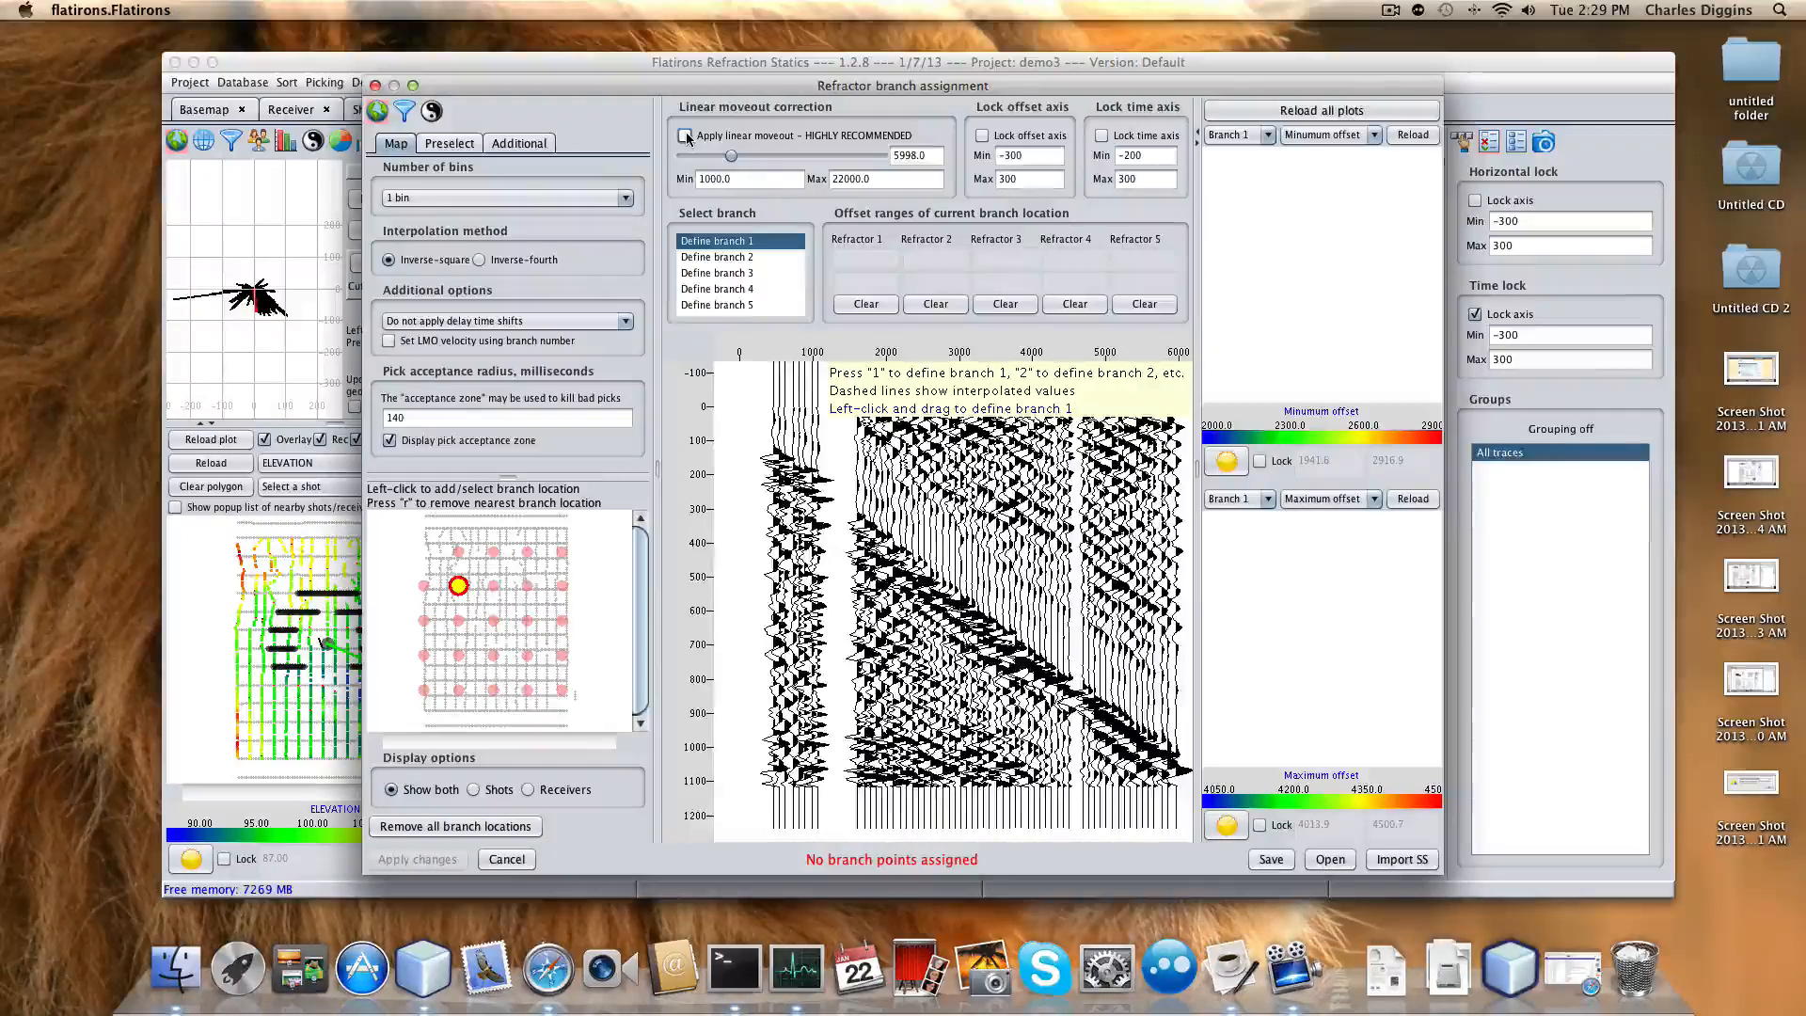
click(686, 137)
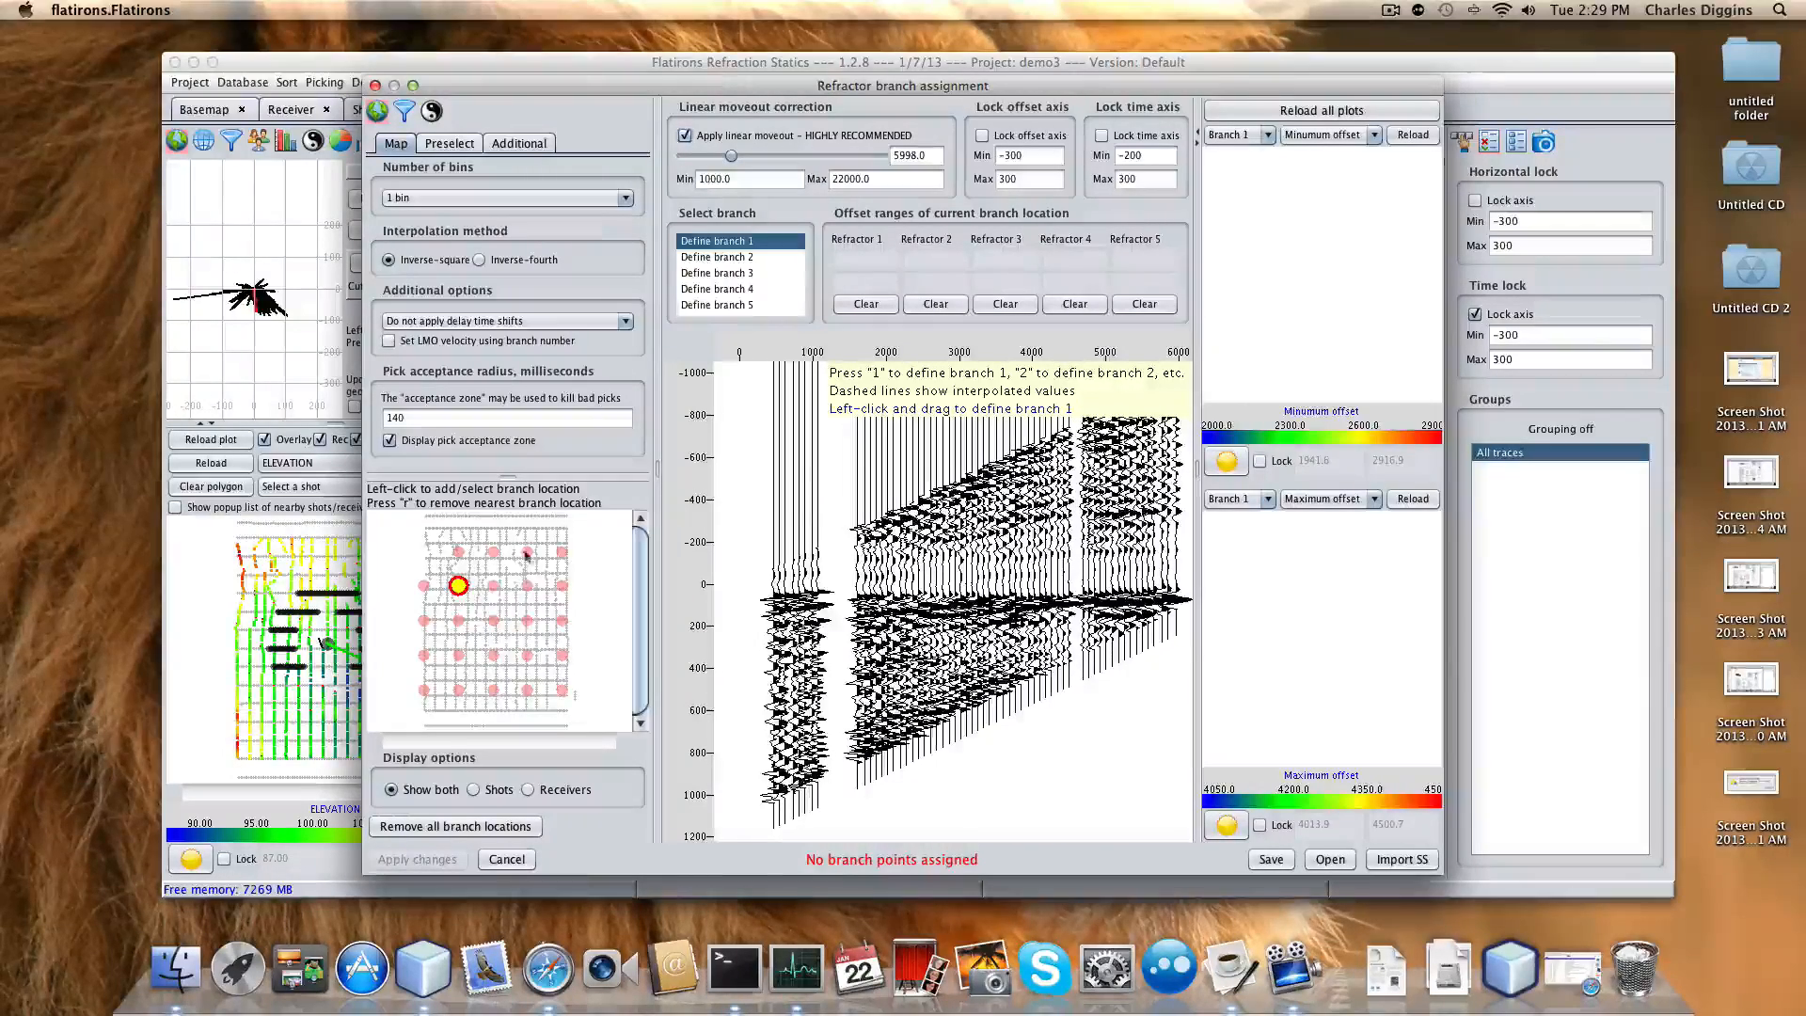
Inspect neighbouring map locations and fix the display time range to -200 to 300.
click(528, 586)
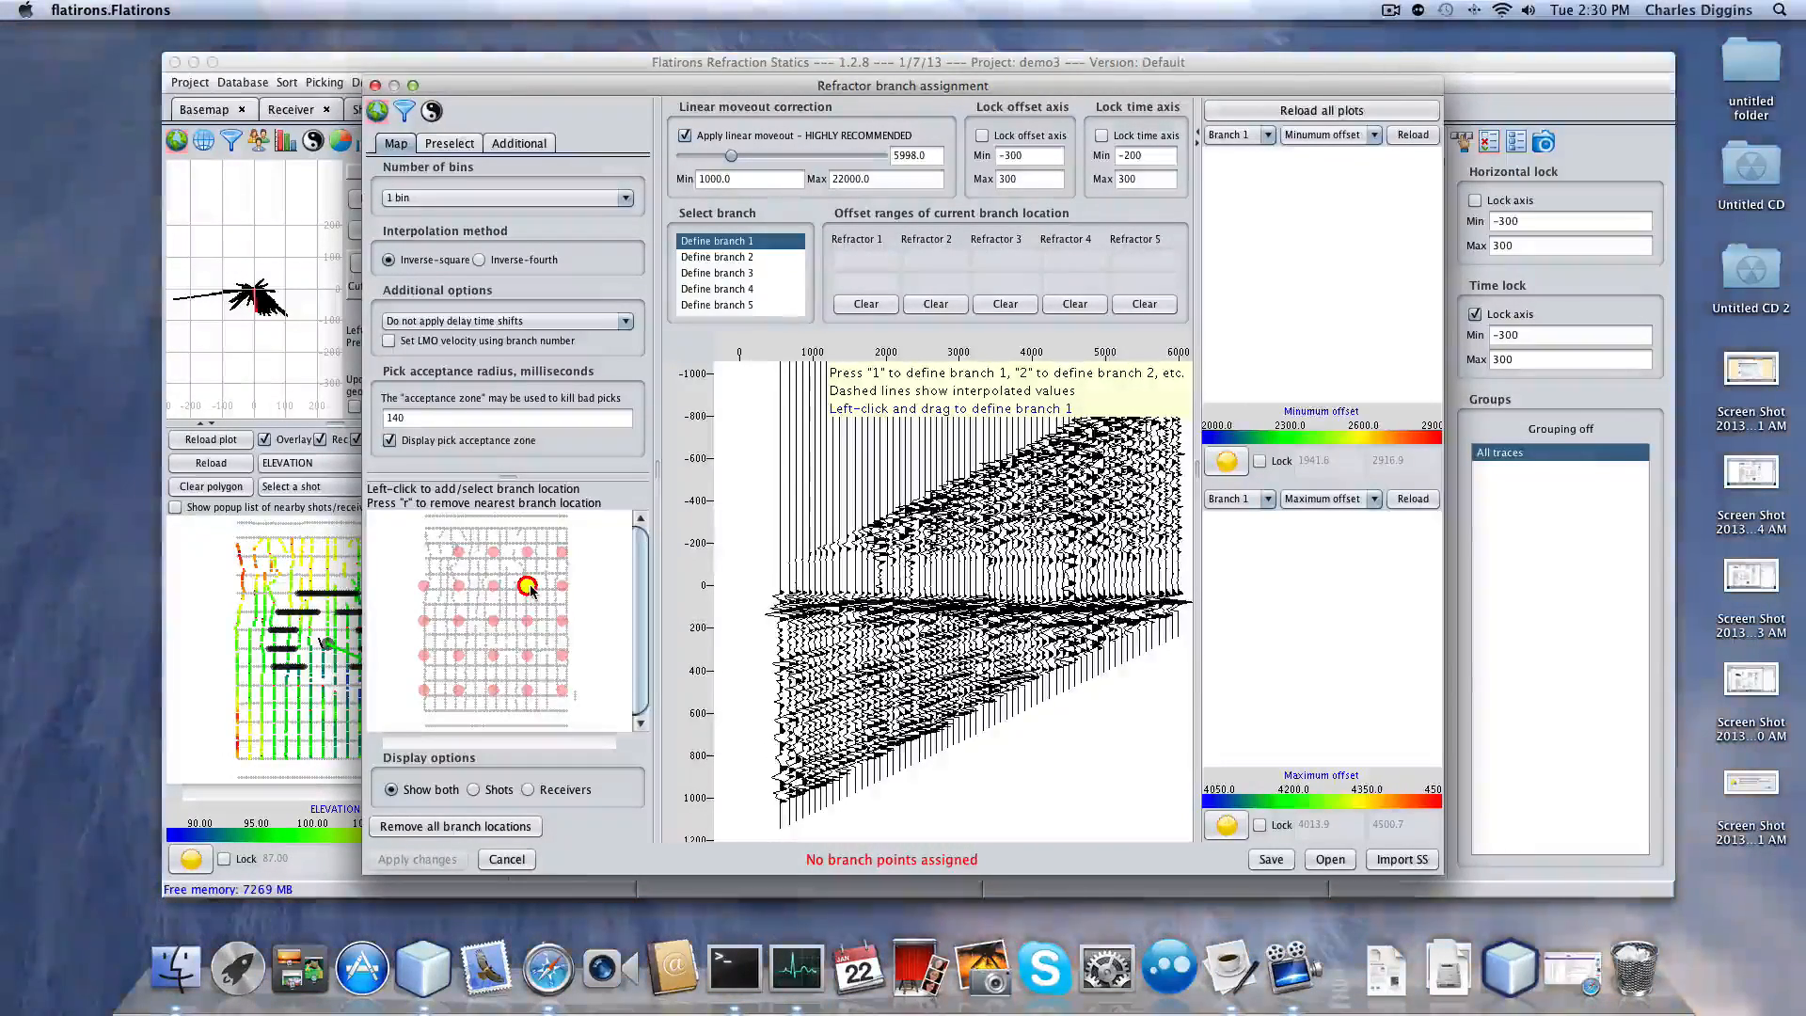
click(526, 656)
click(458, 655)
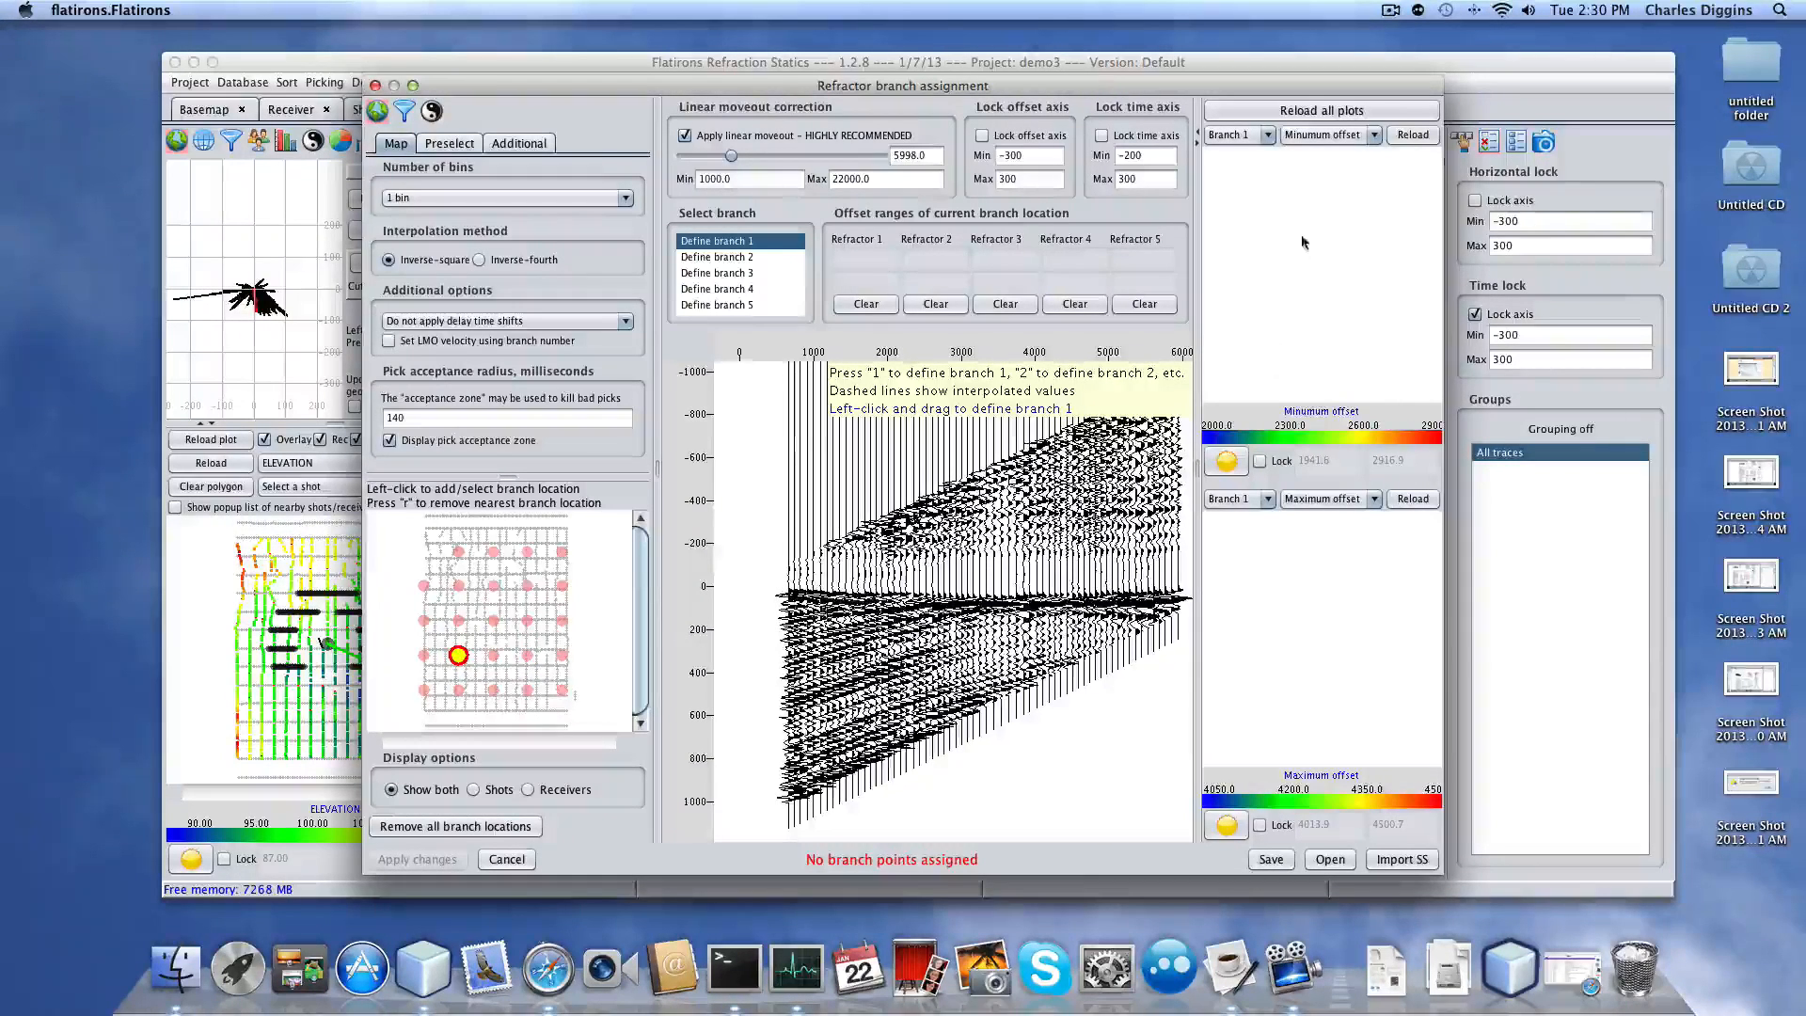
click(1102, 136)
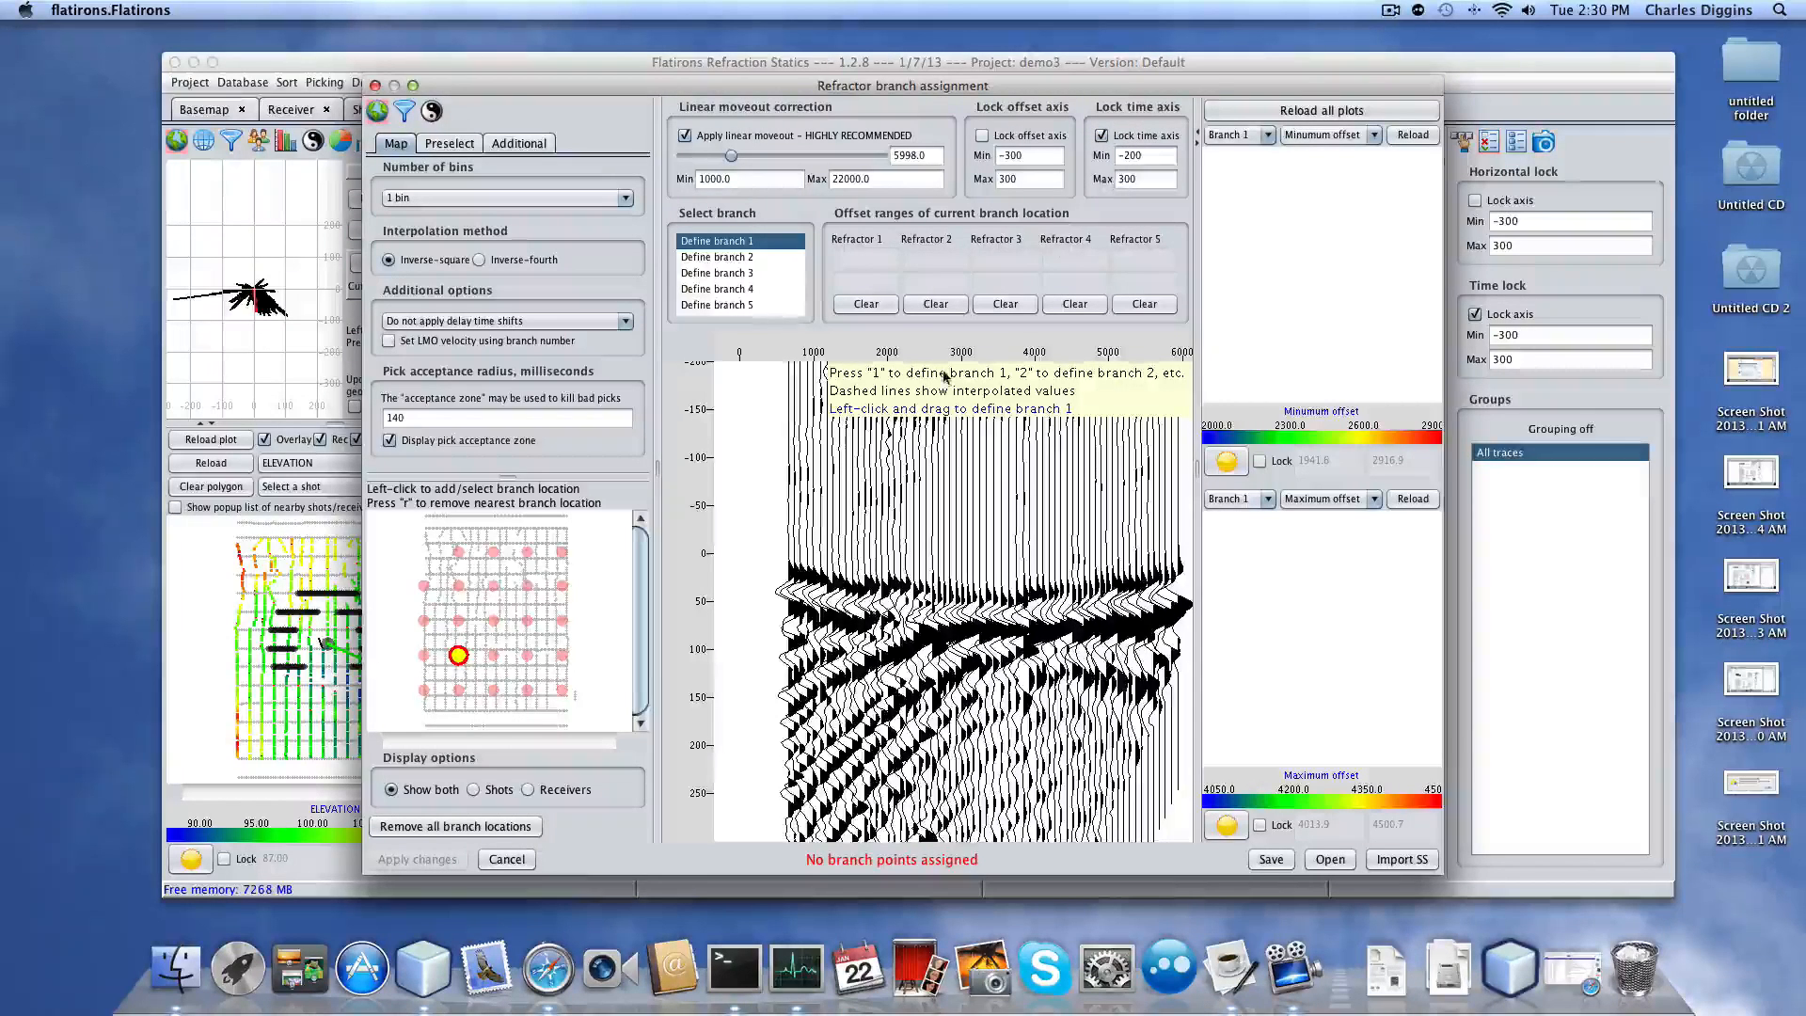
click(458, 586)
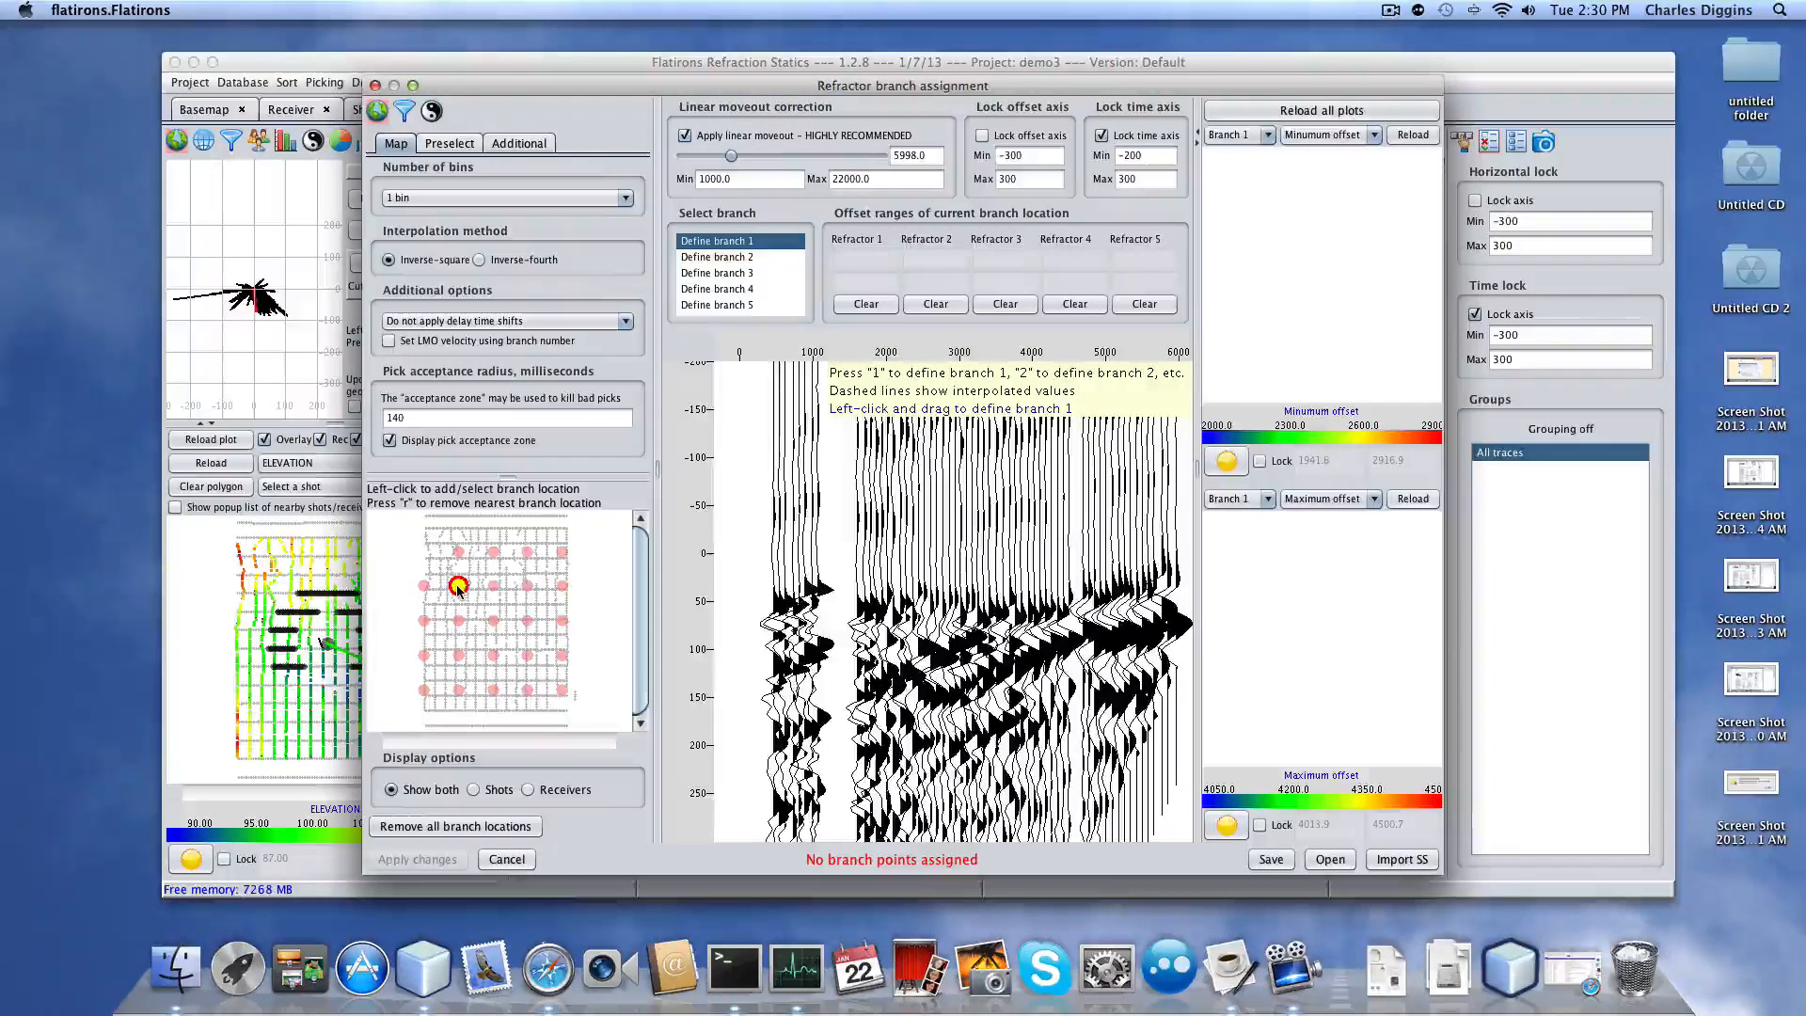
Review gathers at the top-left, central, top-right and lower-right locations, ending at the top-left one.
click(458, 552)
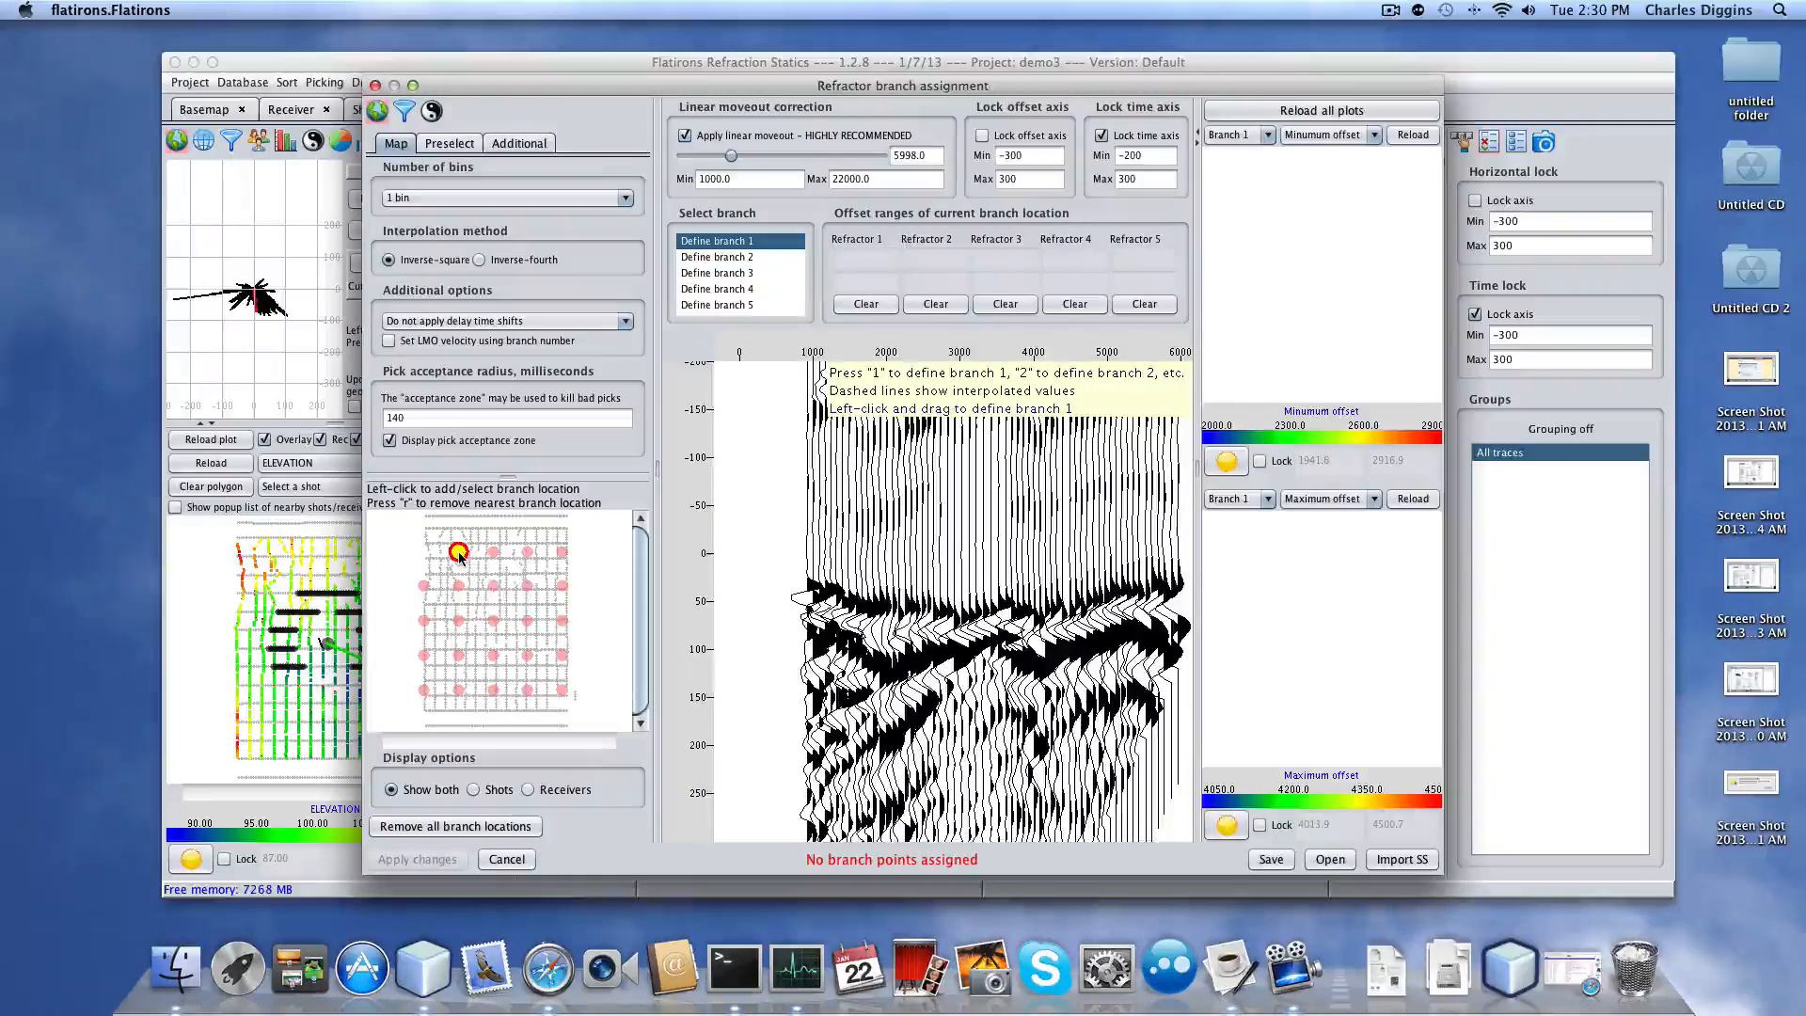
click(493, 620)
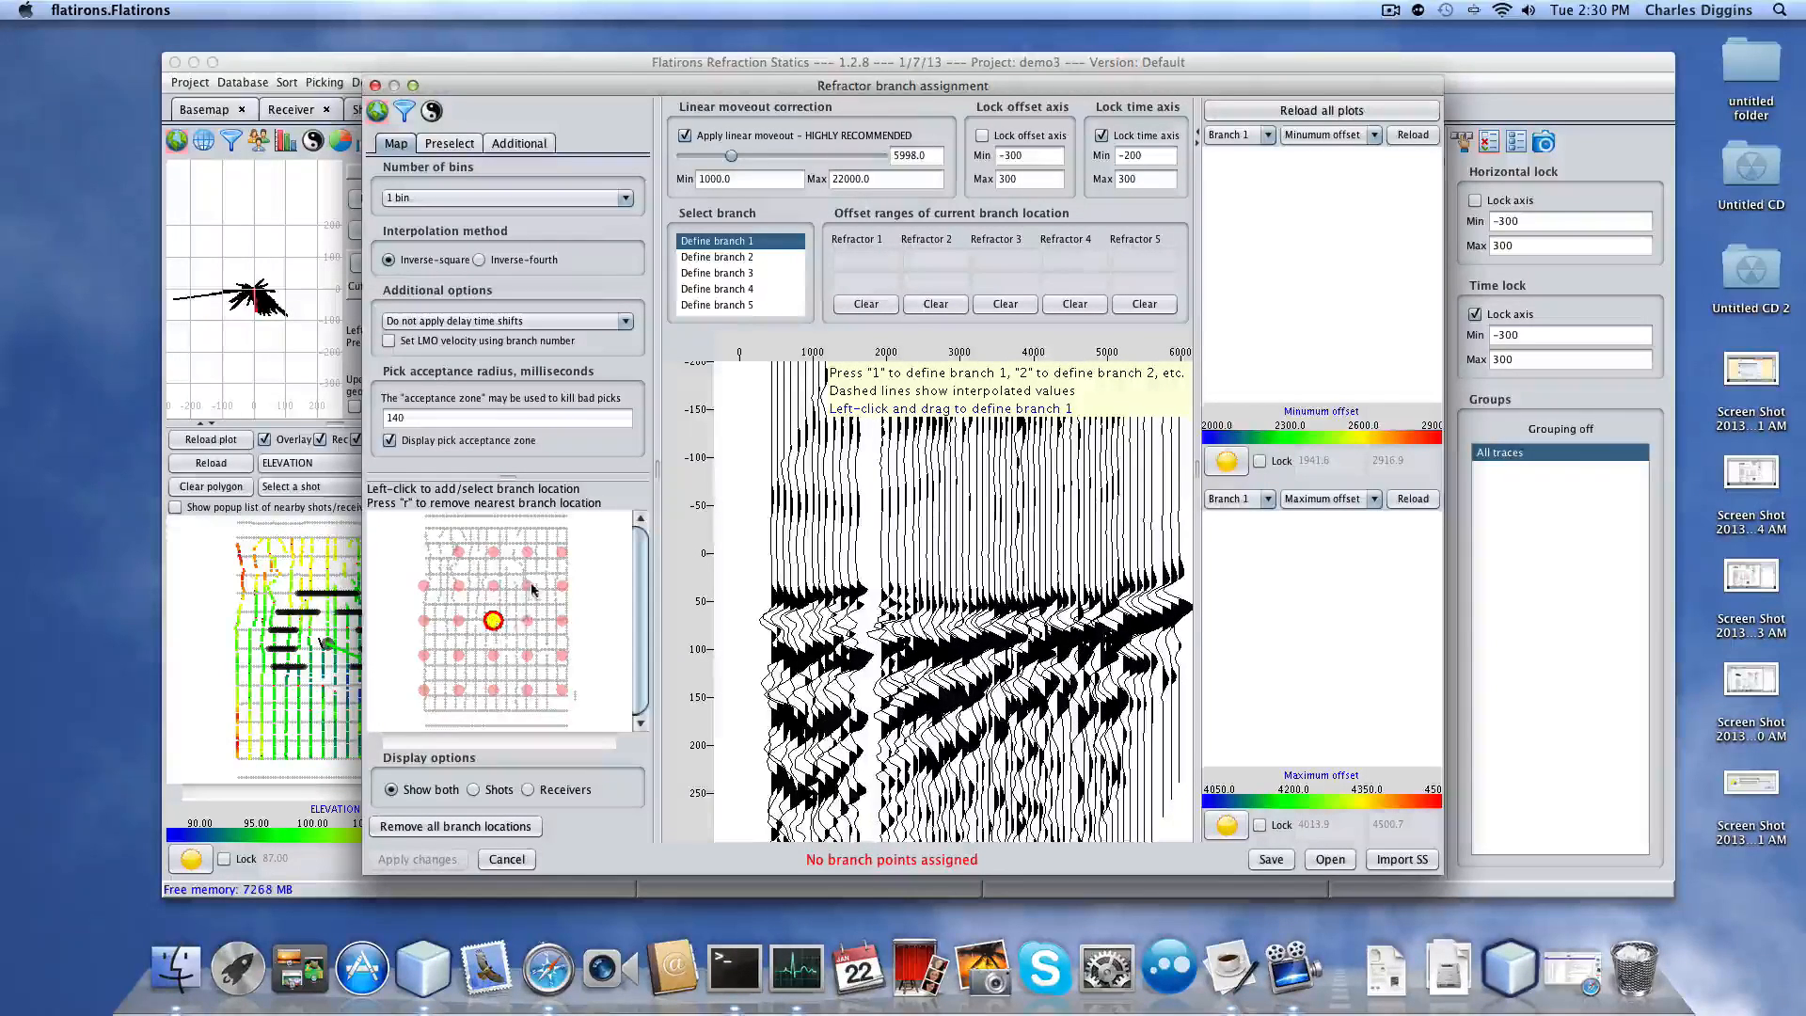
click(527, 655)
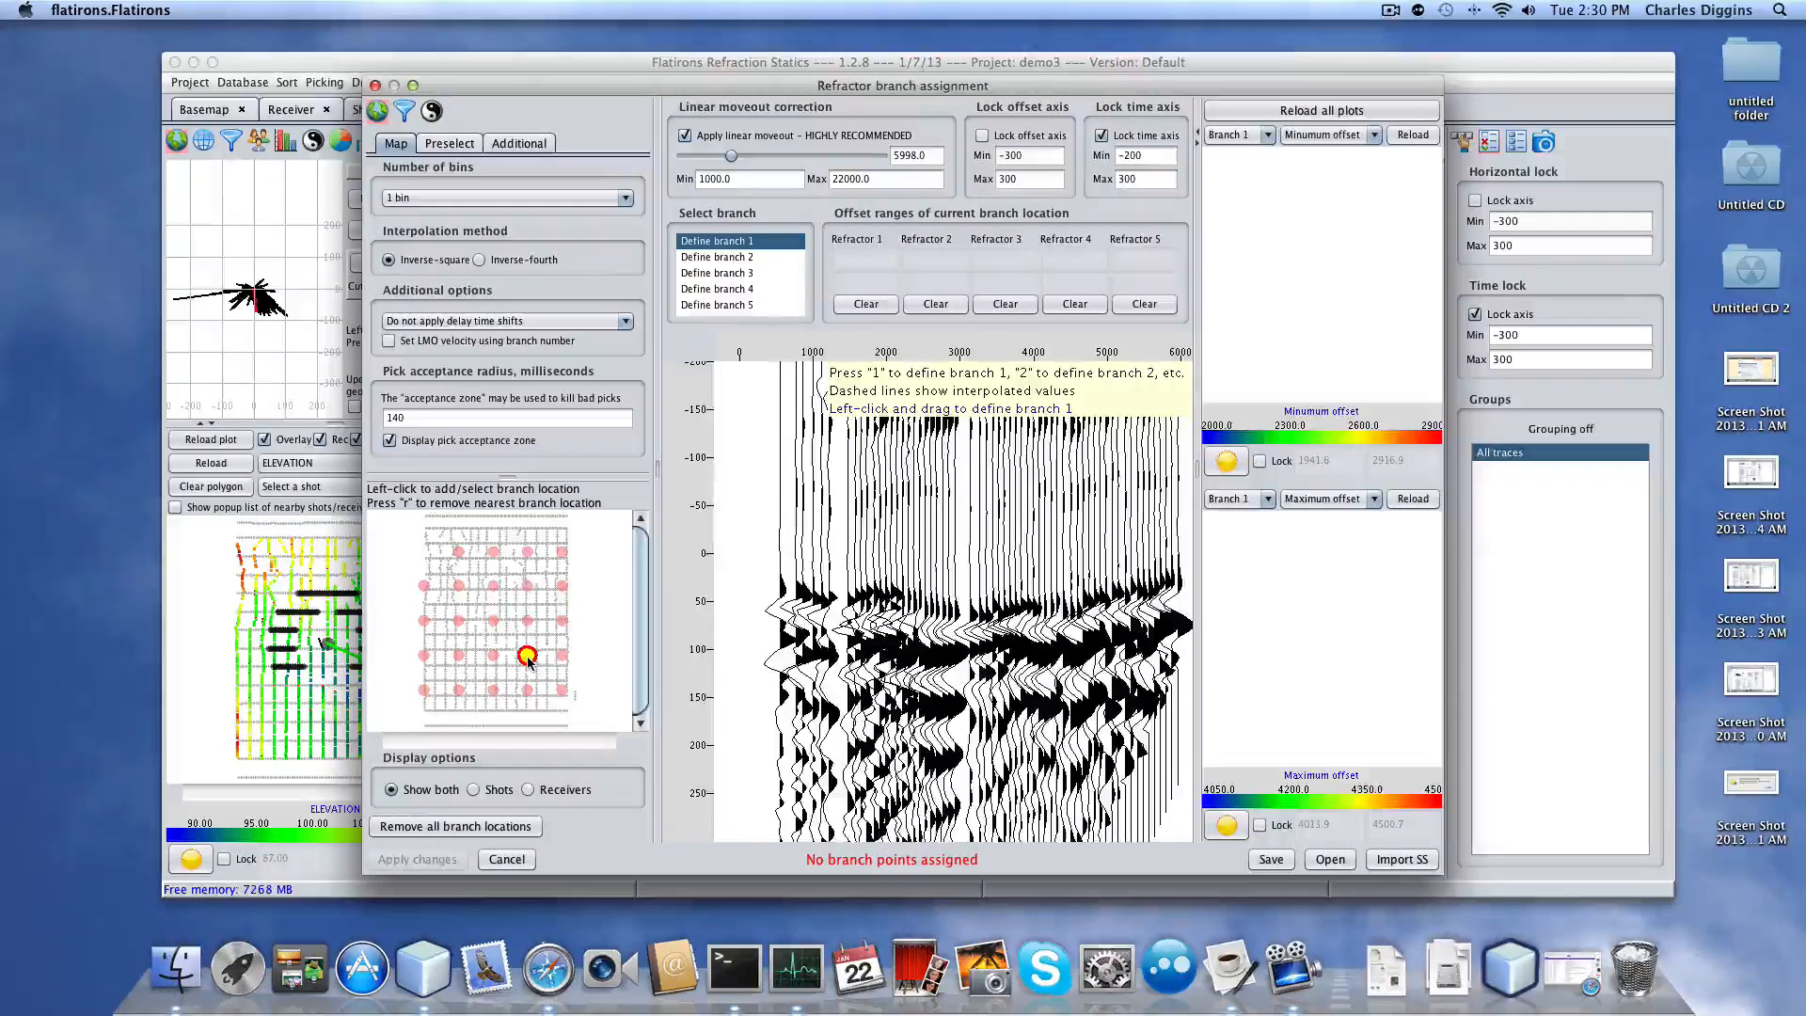
click(562, 553)
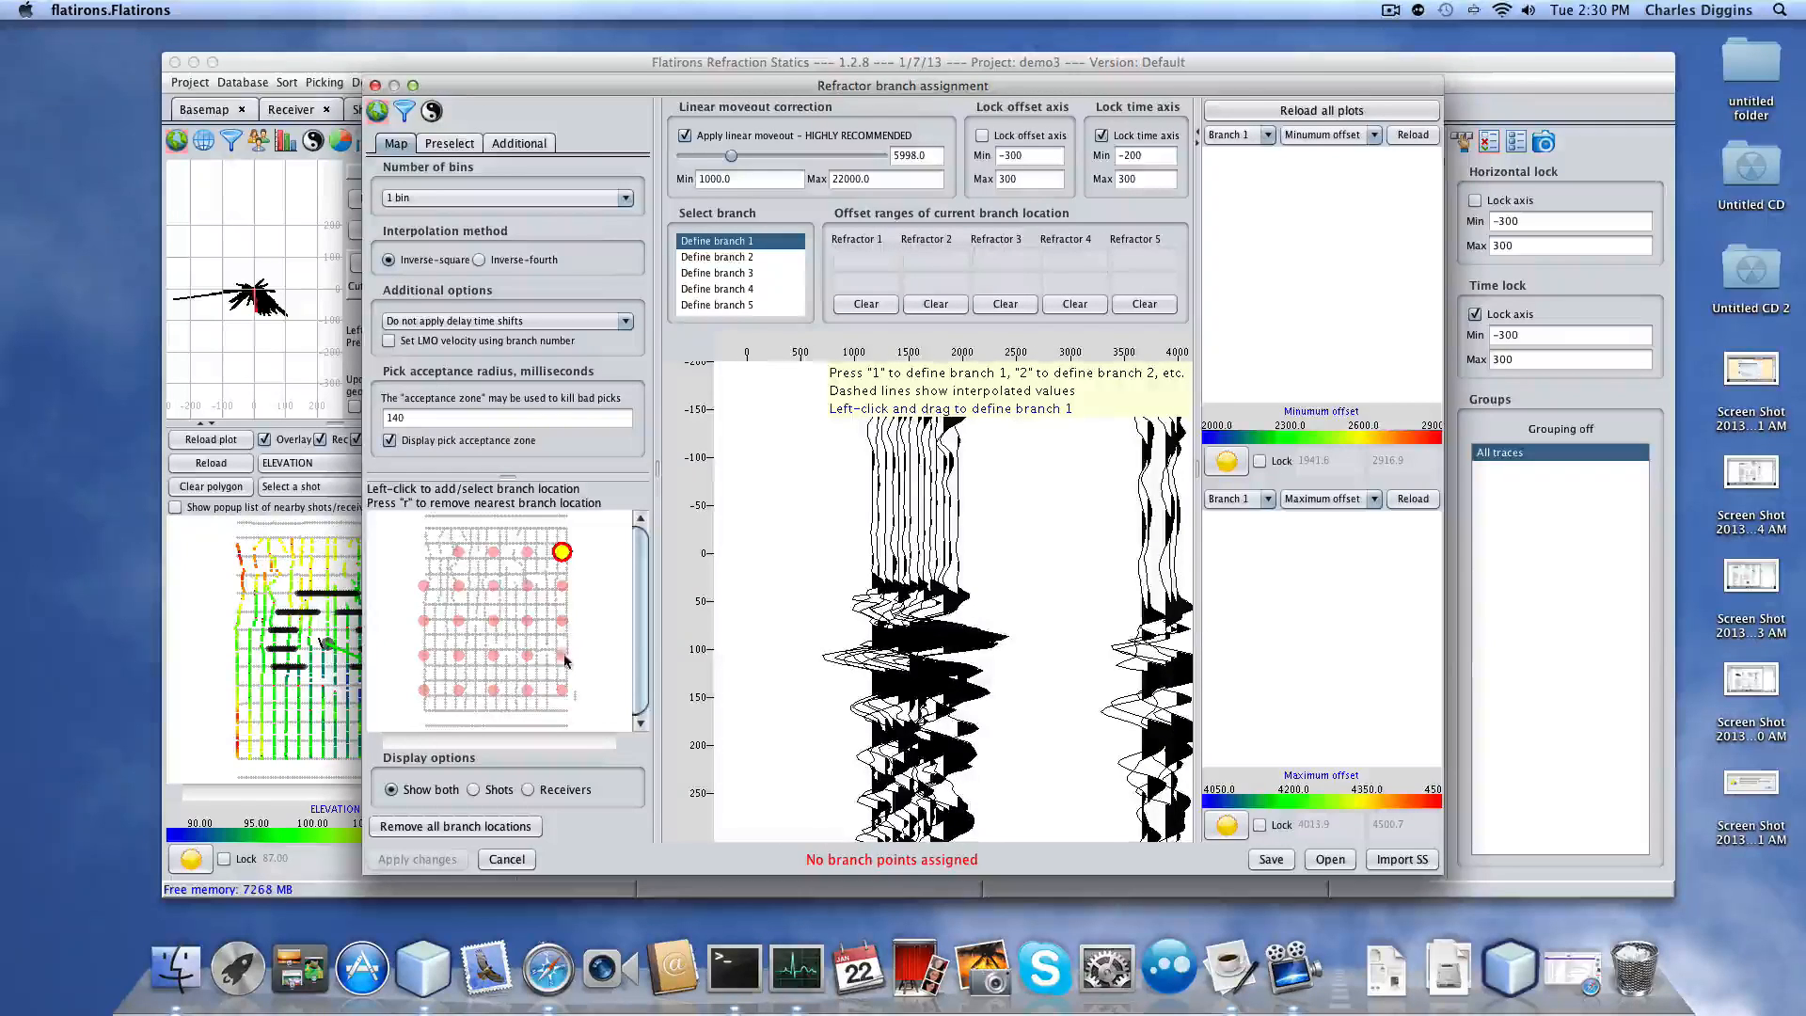
click(562, 656)
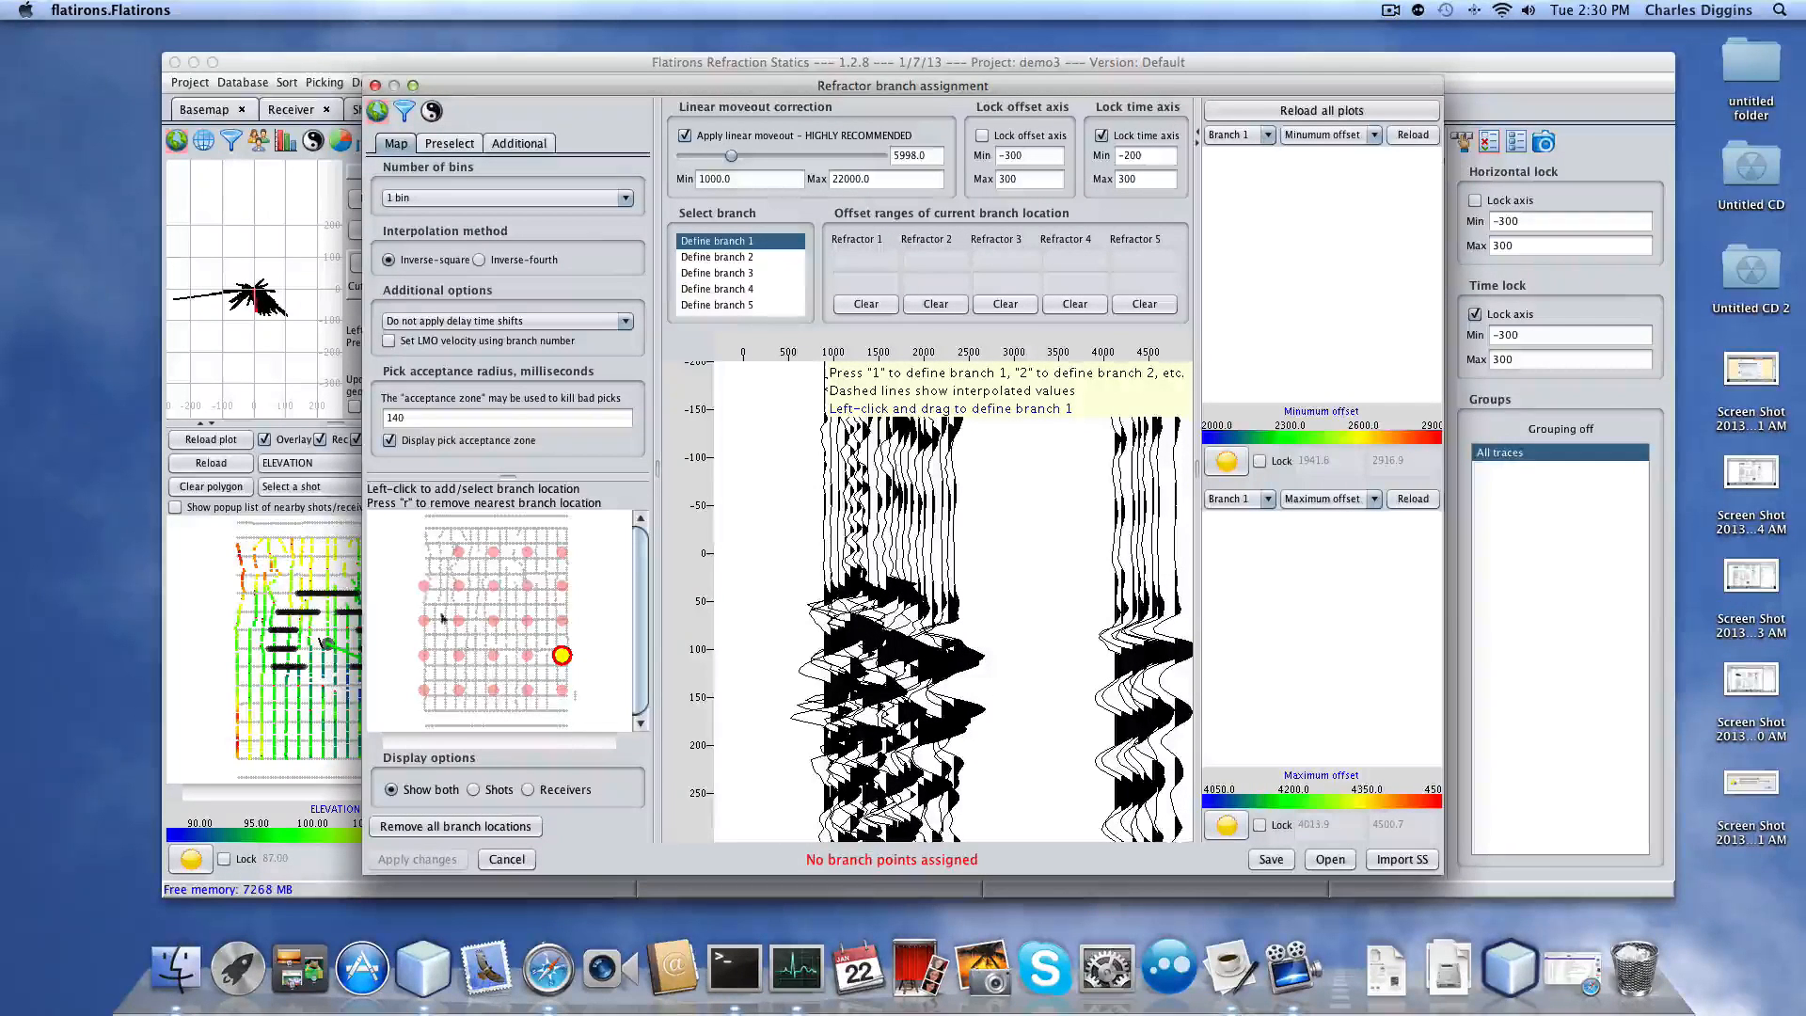
click(458, 587)
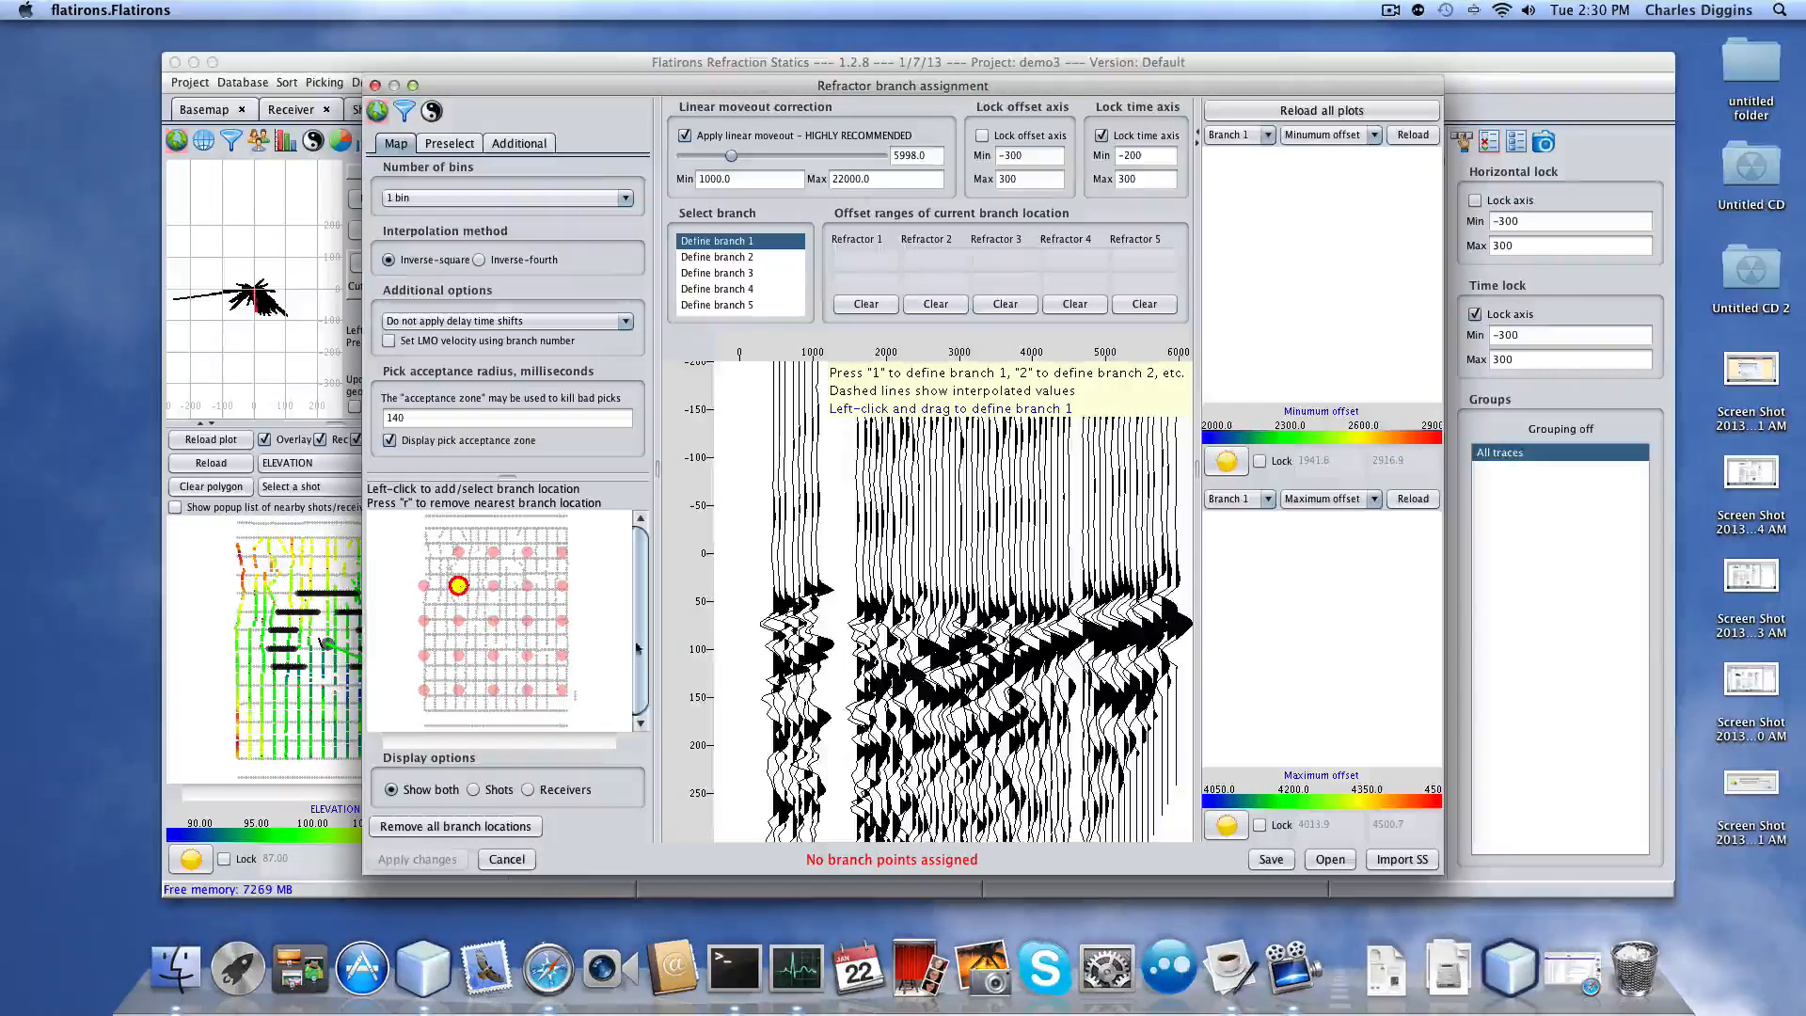
click(460, 555)
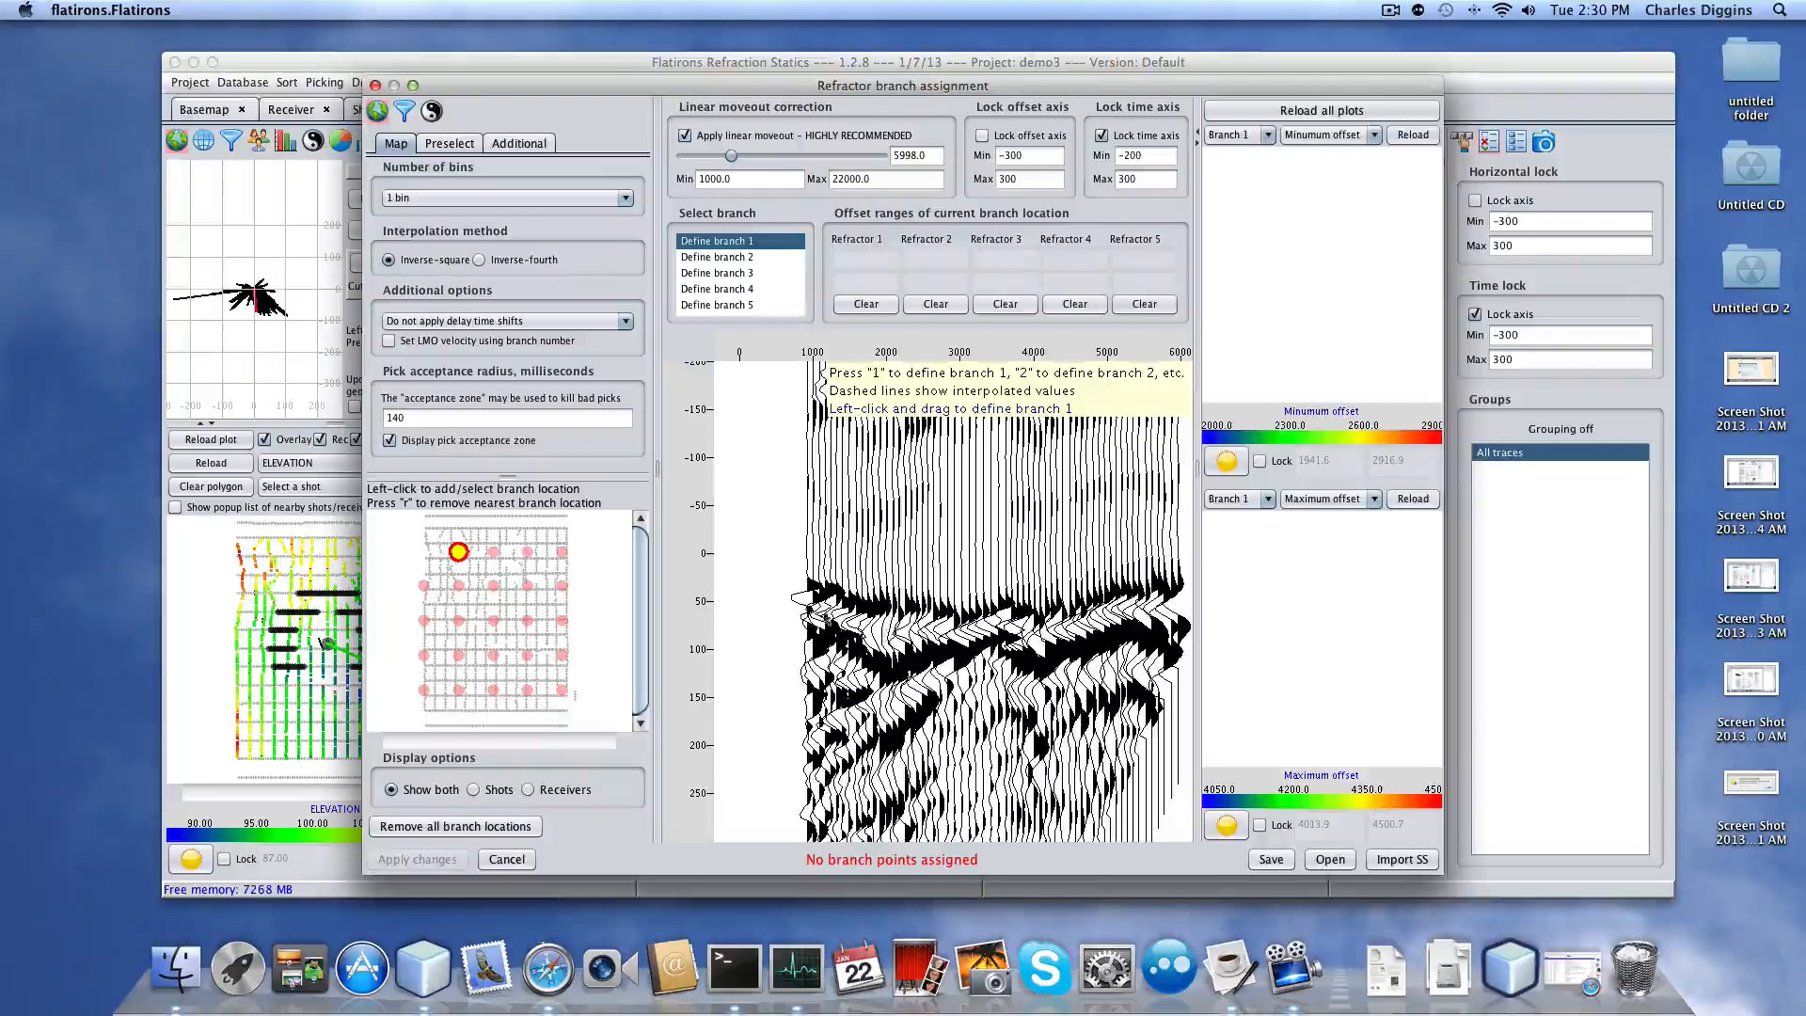
Drag branch 1 offset ranges at four map locations, including about 2217–4211 and 2270–4537.
mouse_move(804, 609)
mouse_down()
mouse_move(898, 639)
mouse_move(1186, 603)
mouse_up()
drag(899, 635, 1047, 630)
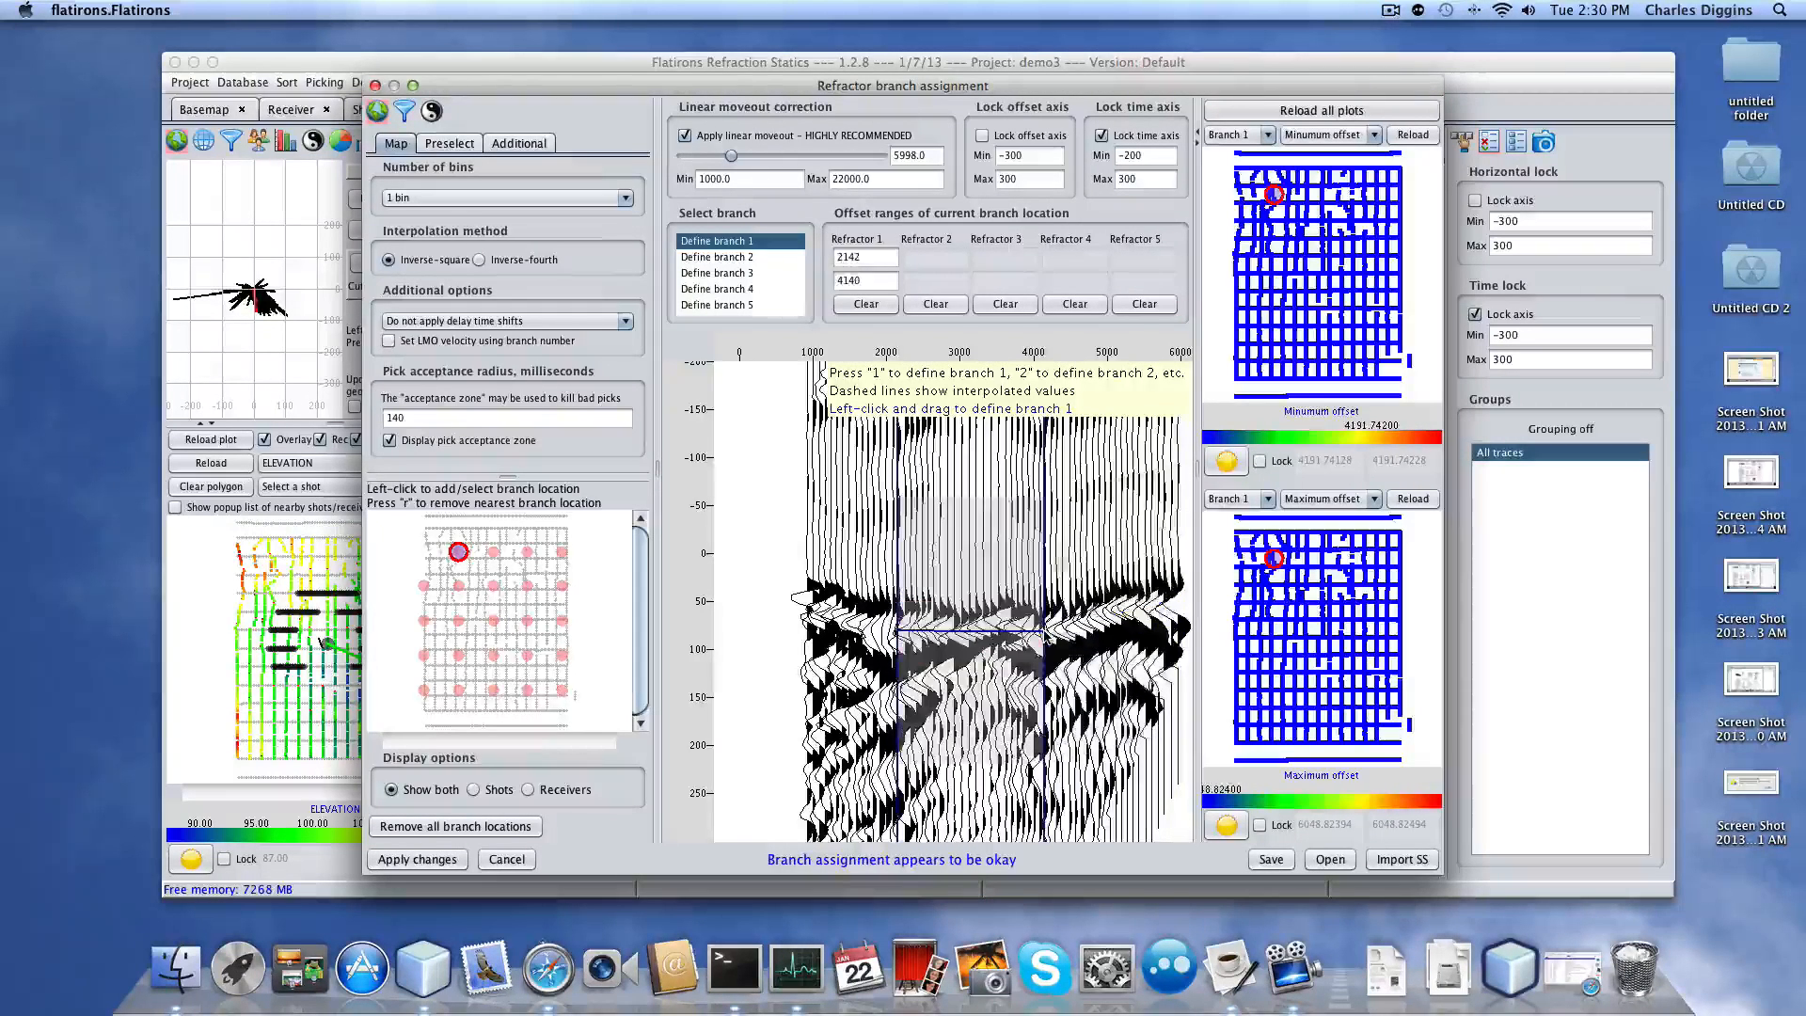
click(527, 587)
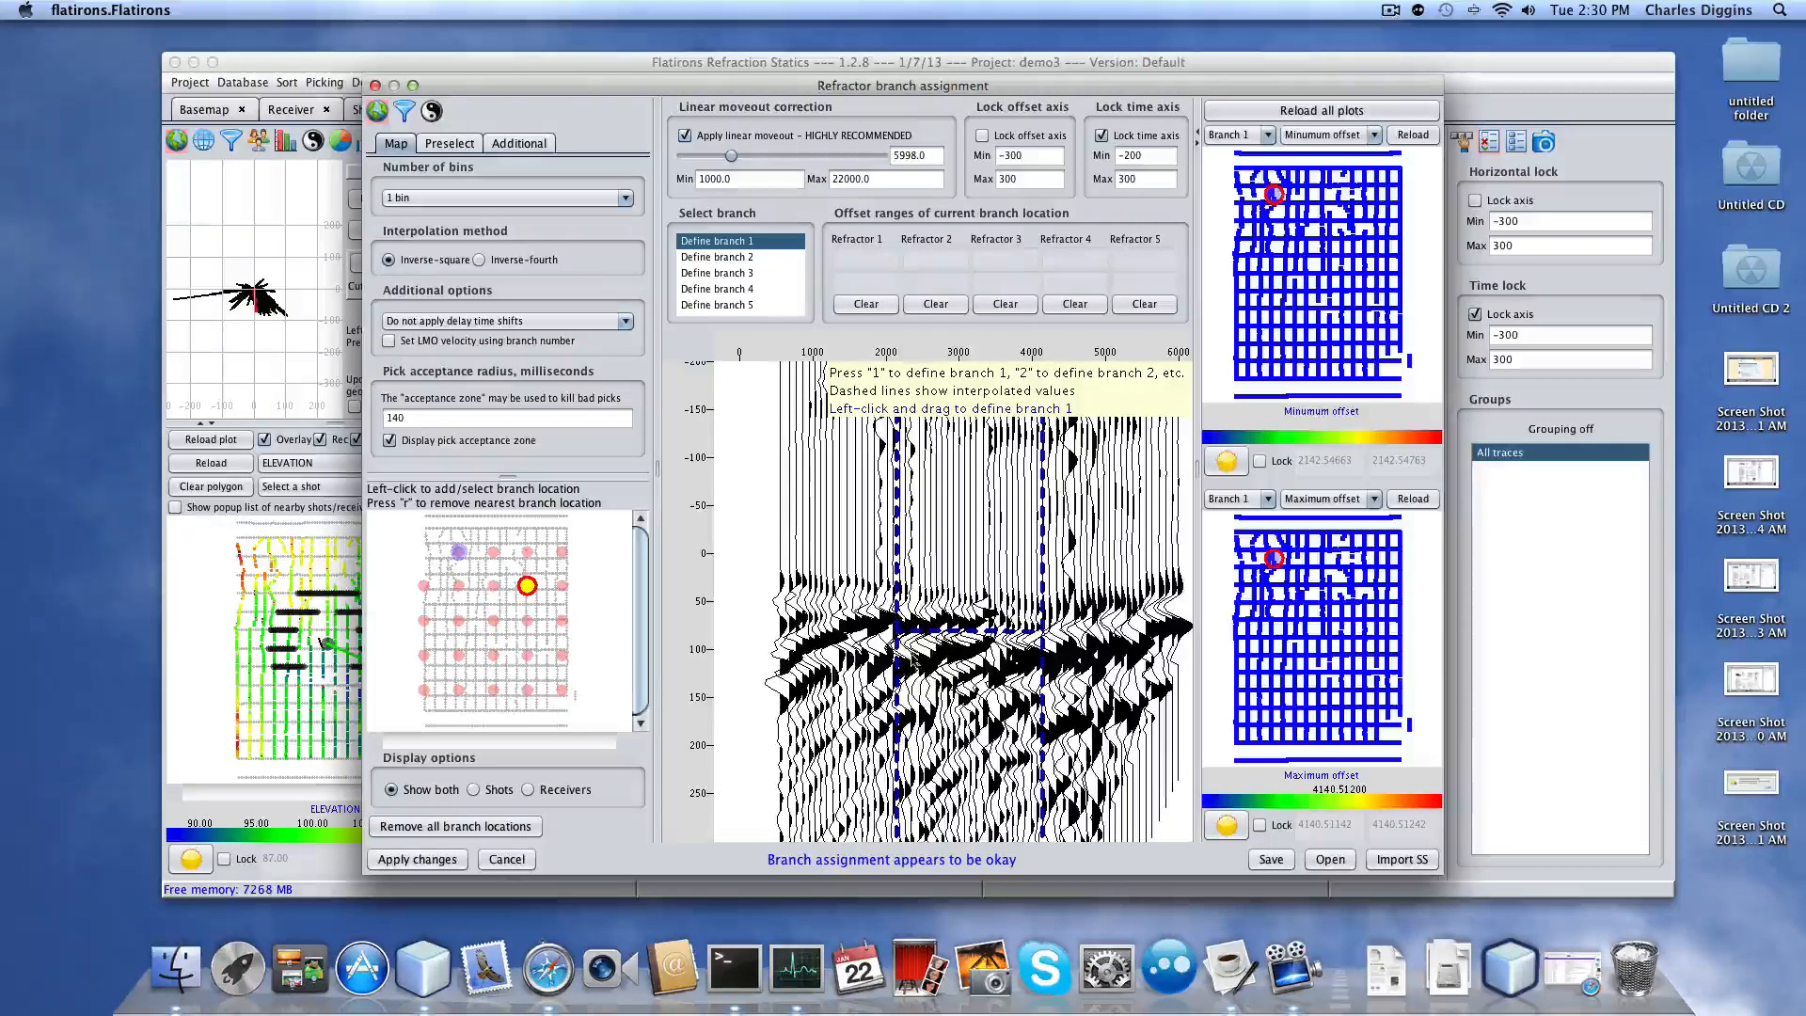
drag(902, 645, 1053, 642)
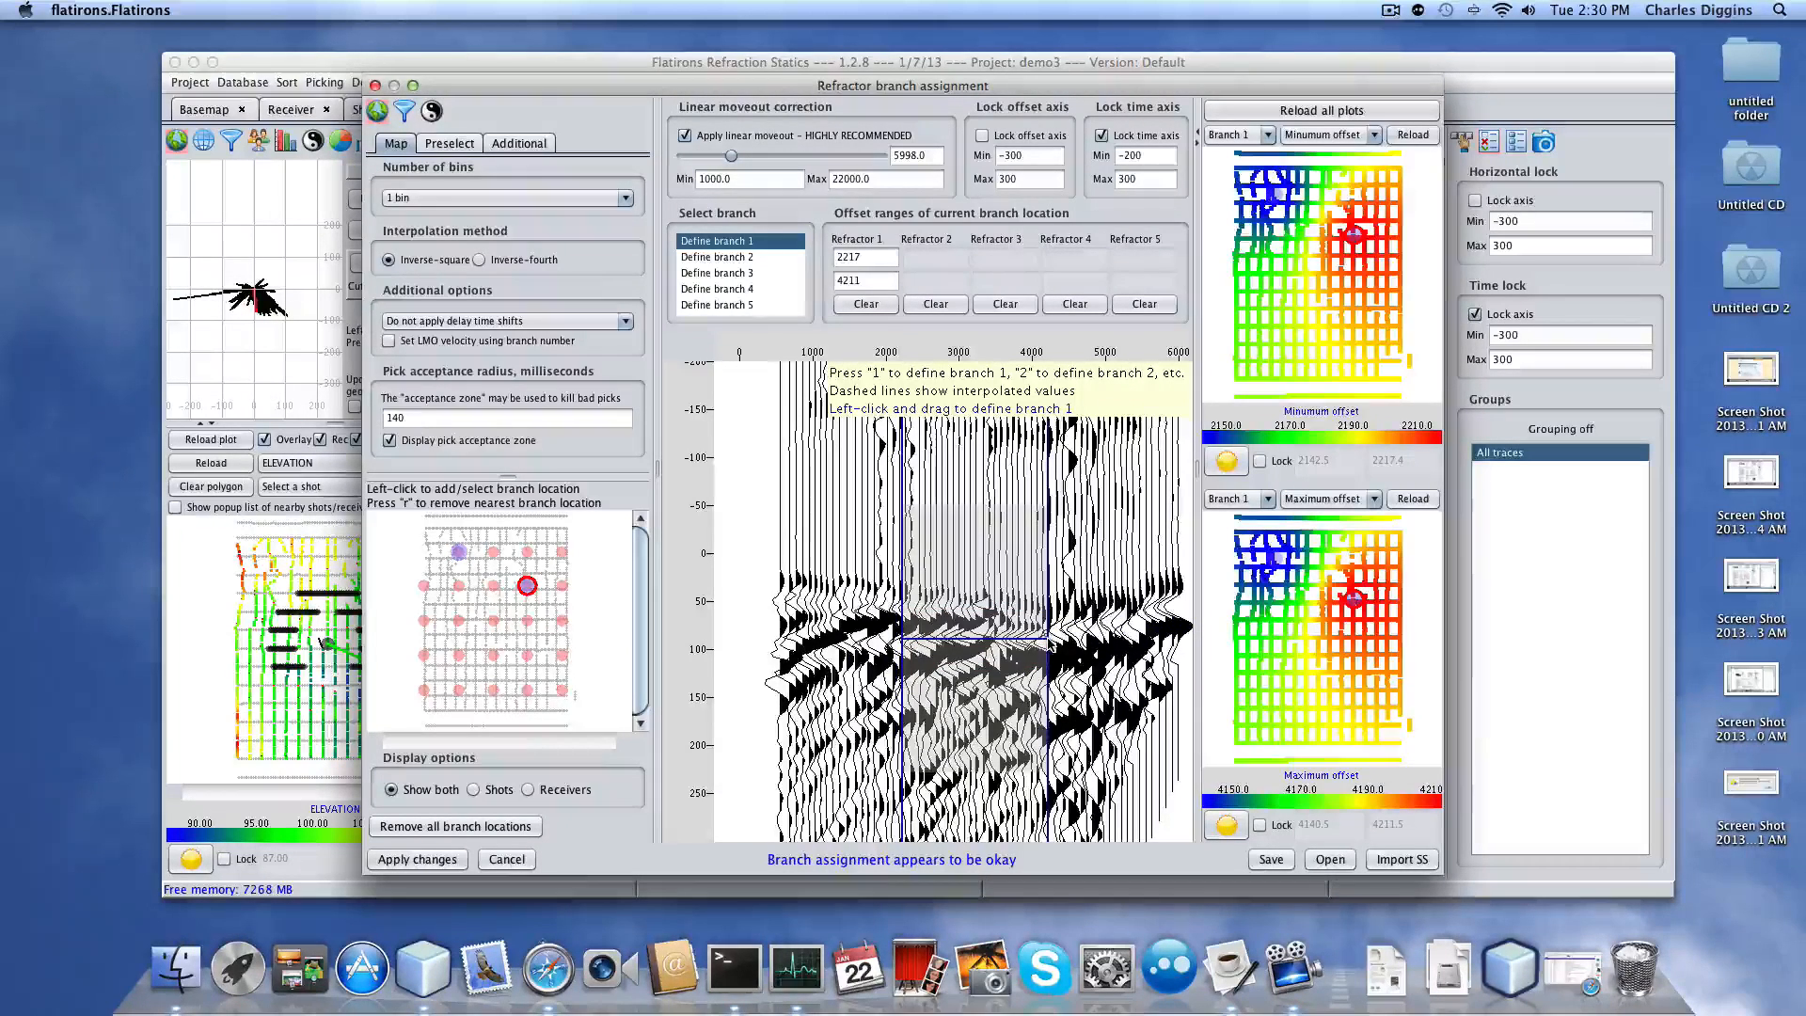
click(458, 656)
drag(905, 621, 1082, 620)
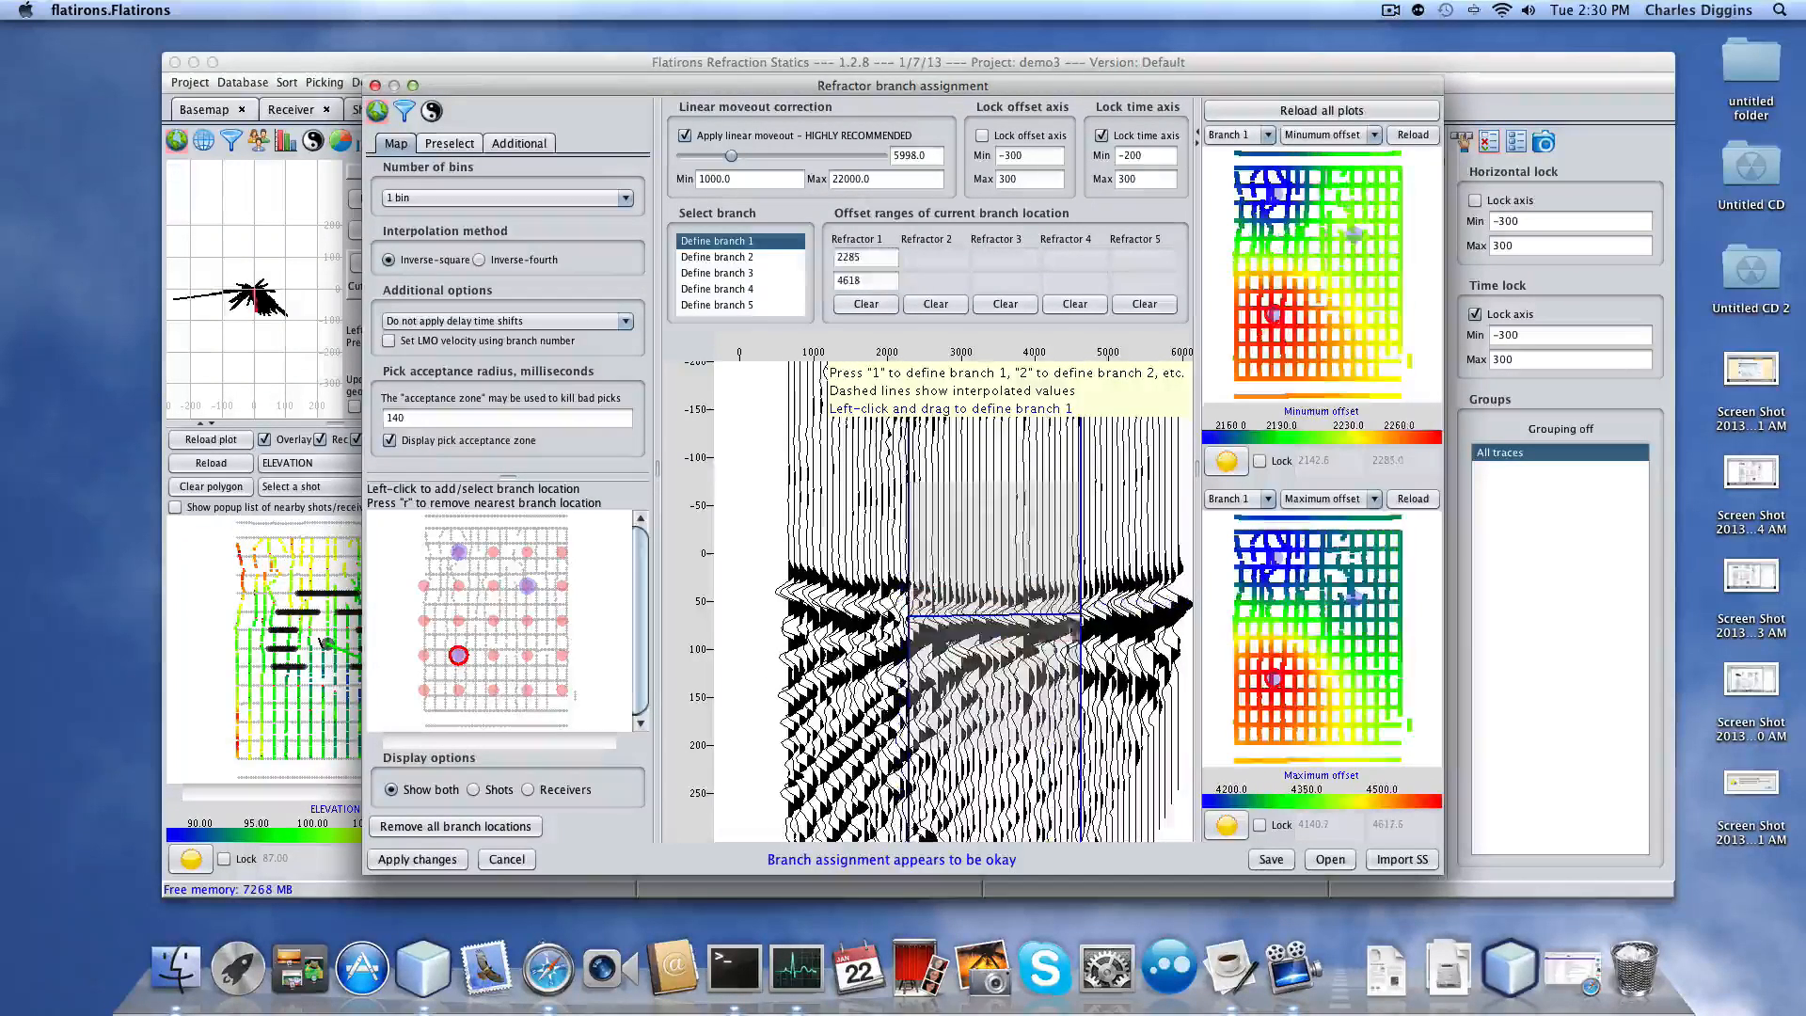
click(528, 656)
drag(909, 638, 1075, 637)
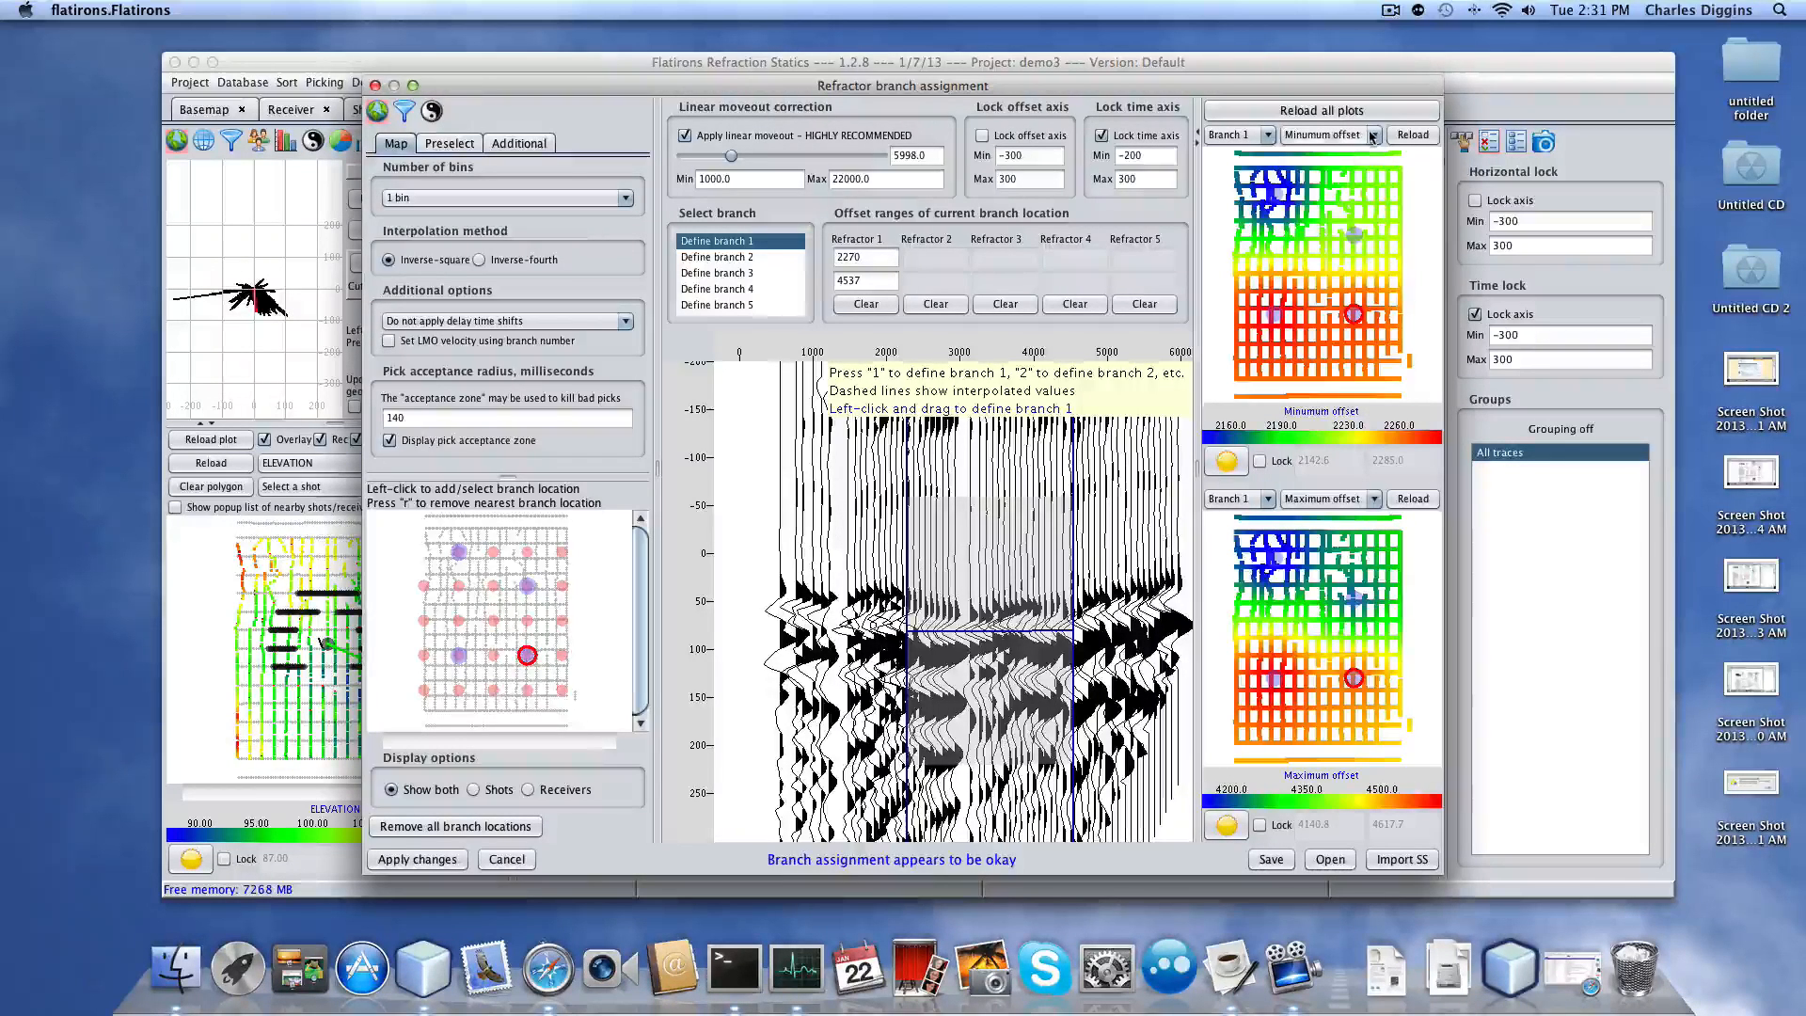
Show refractor velocity on the upper map and delay time on the lower map, then apply the branch assignment.
click(1373, 135)
click(1334, 201)
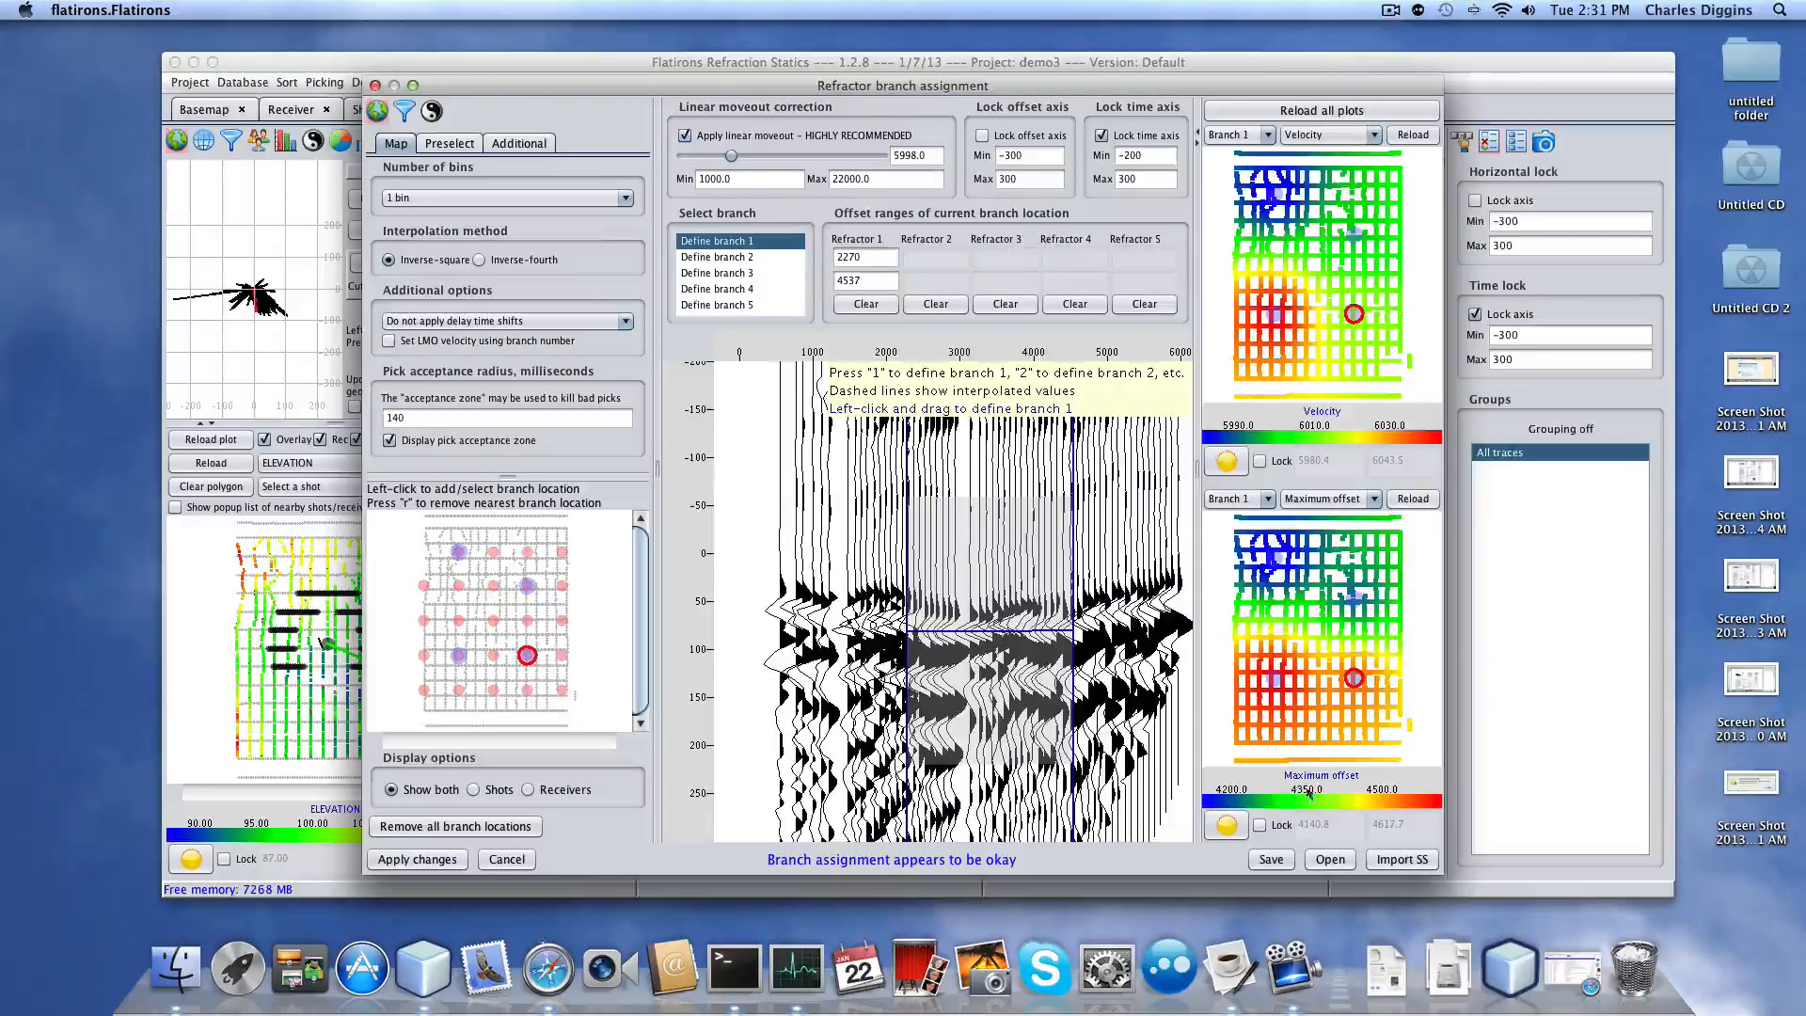
click(1374, 498)
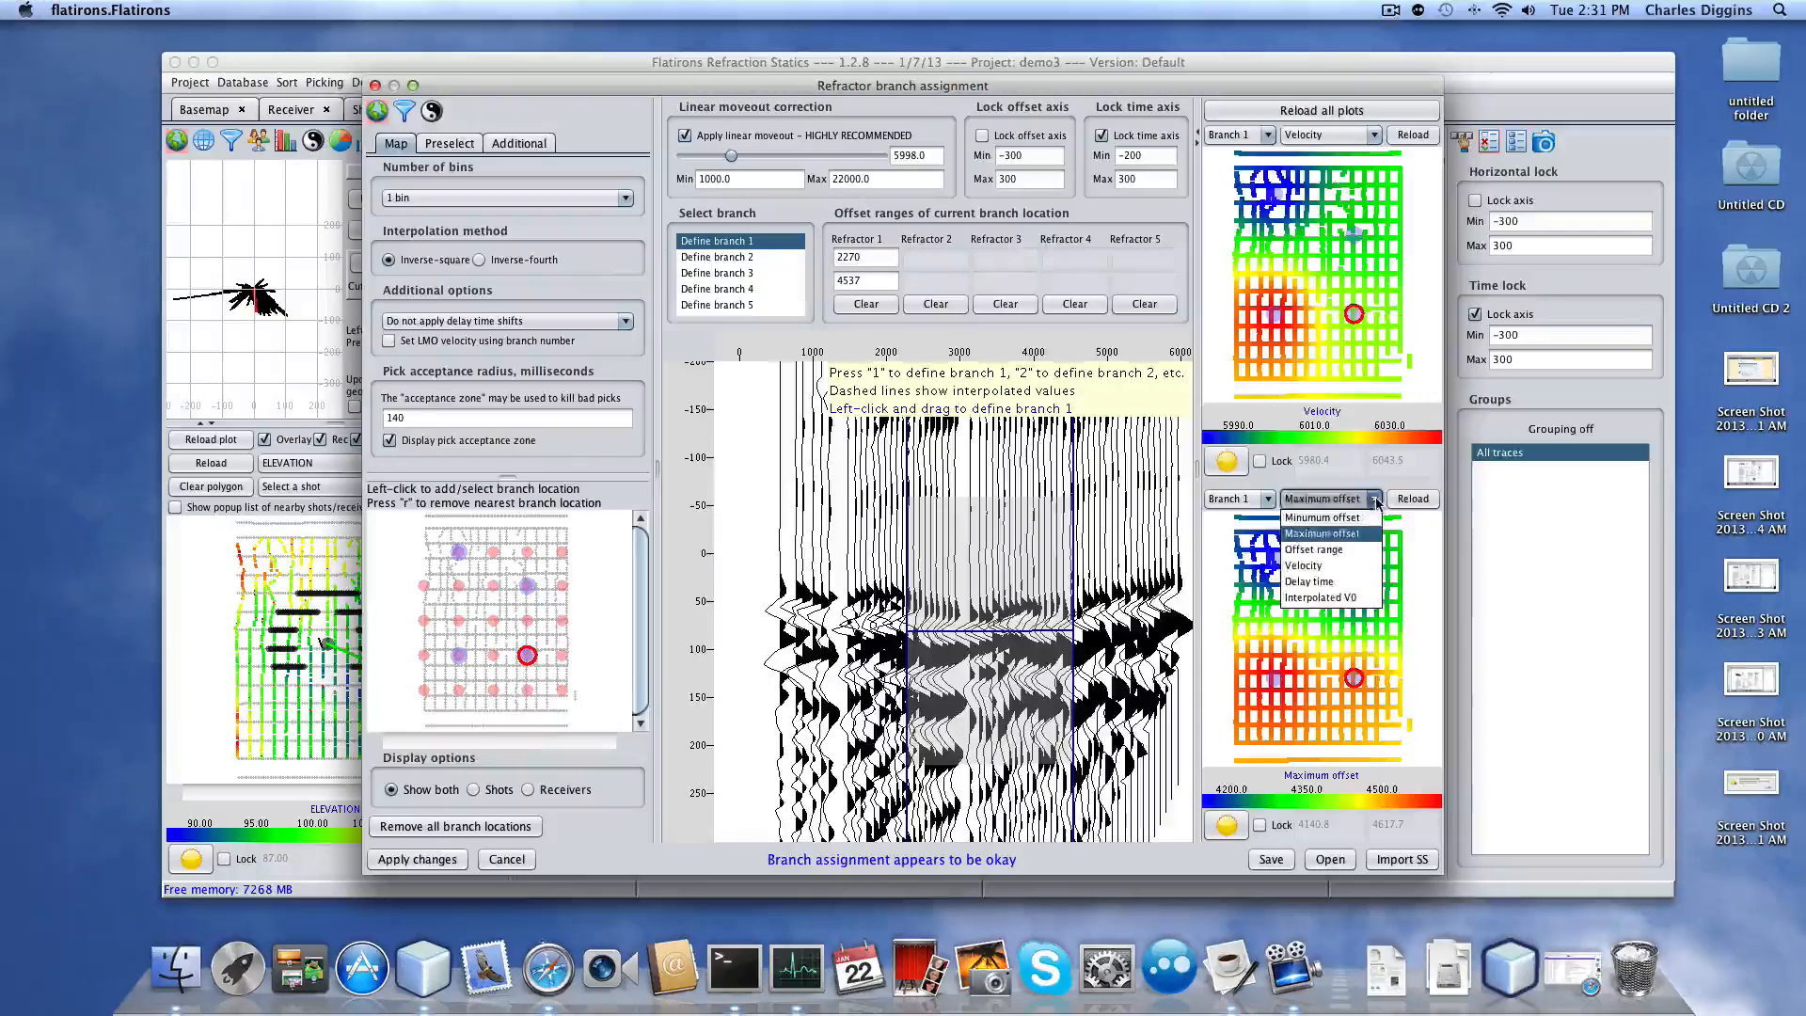
click(1319, 583)
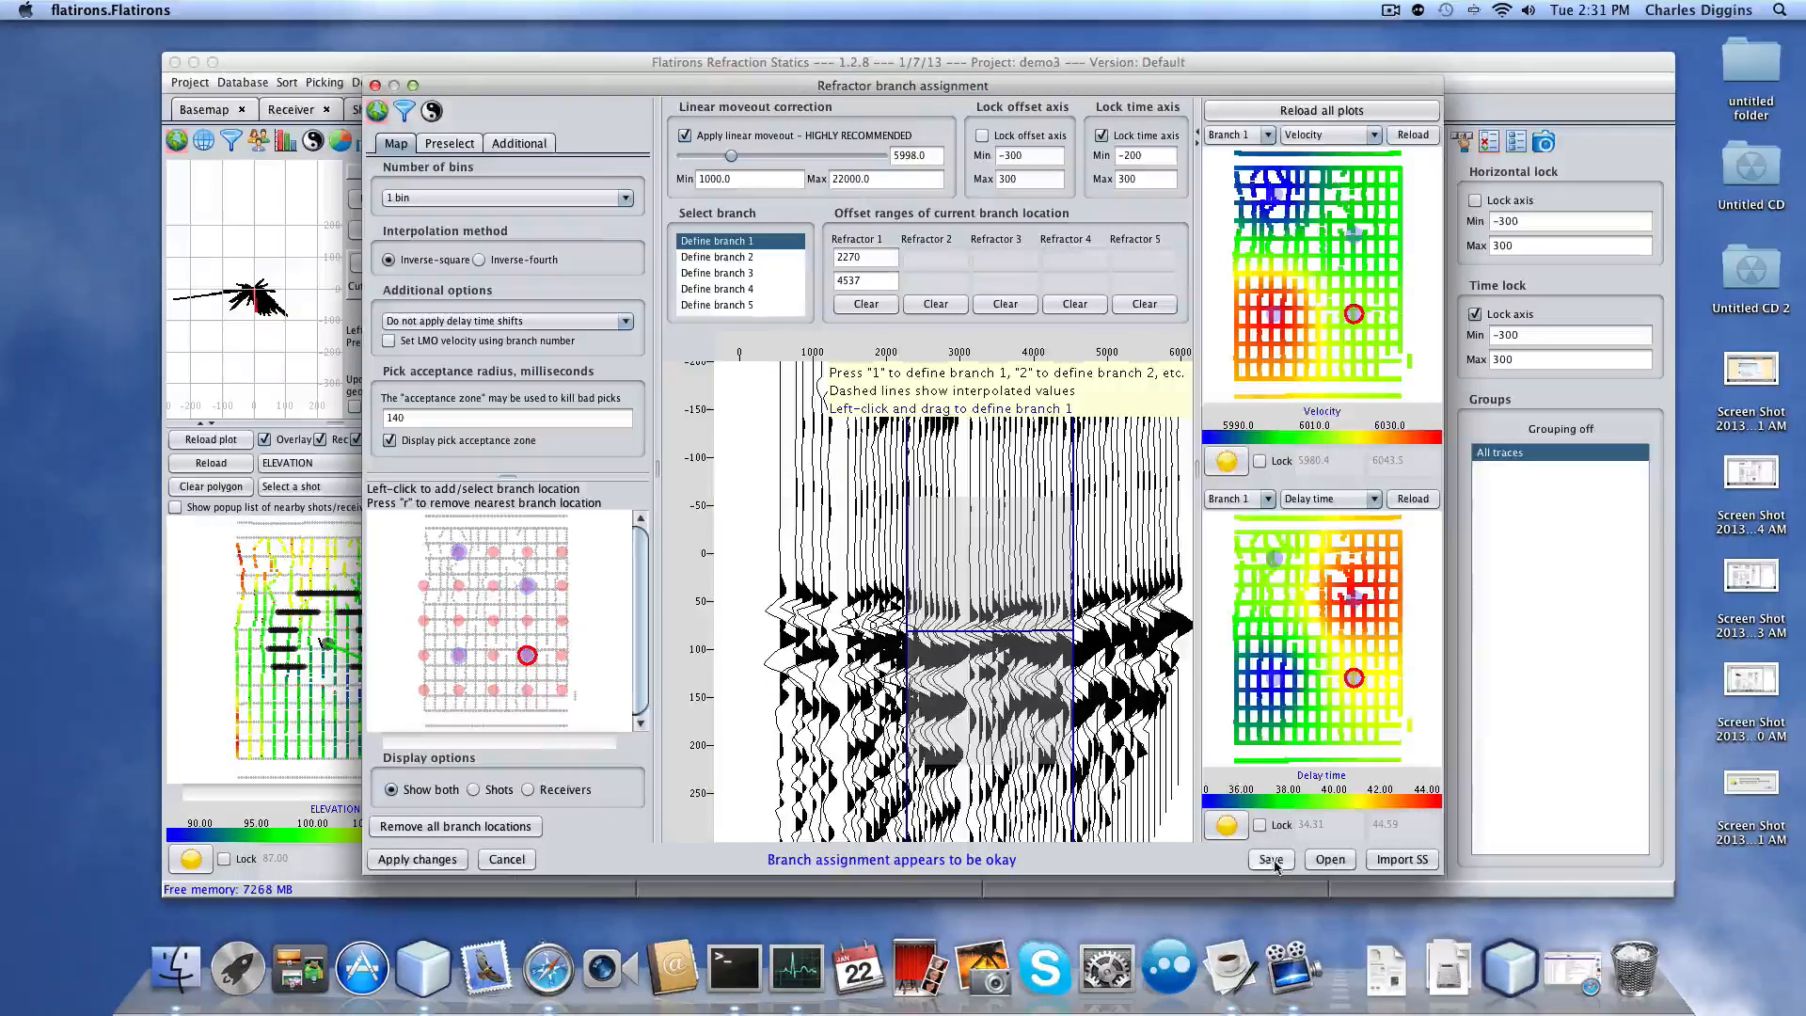
click(419, 858)
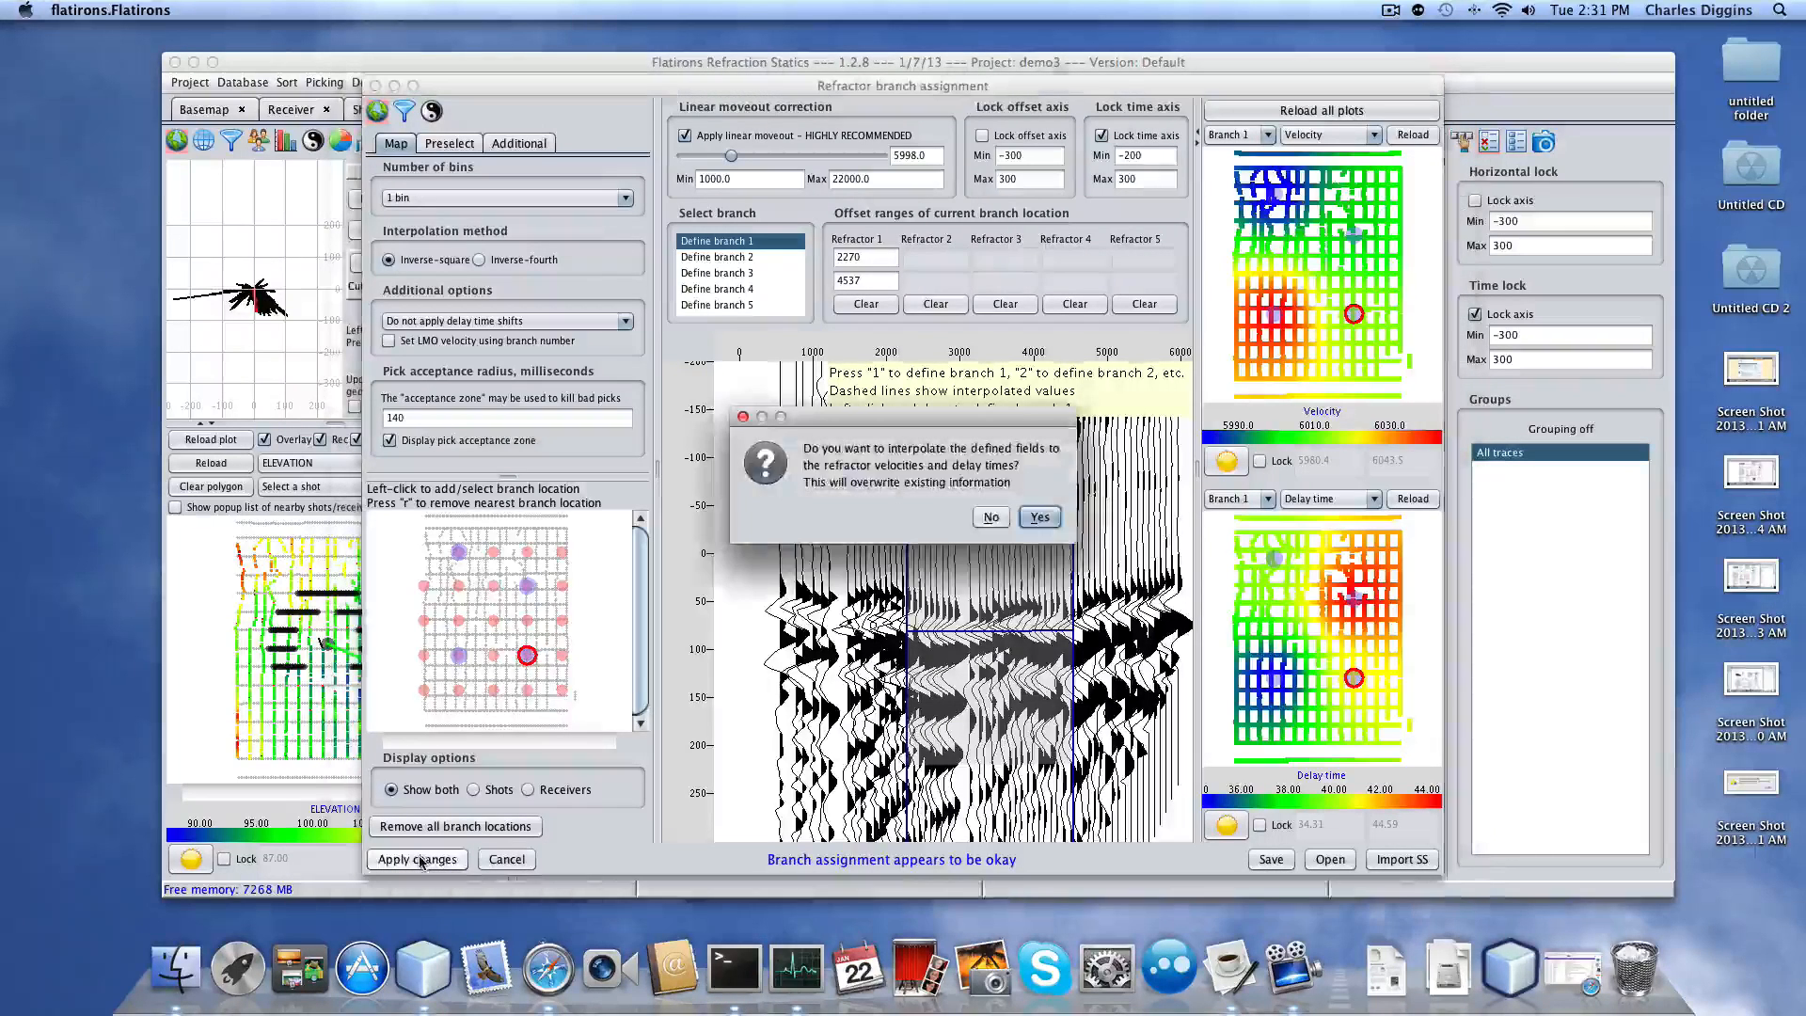
Confirm interpolation into velocities and delay times, then confirm killing picks using the branch assignment.
click(1038, 518)
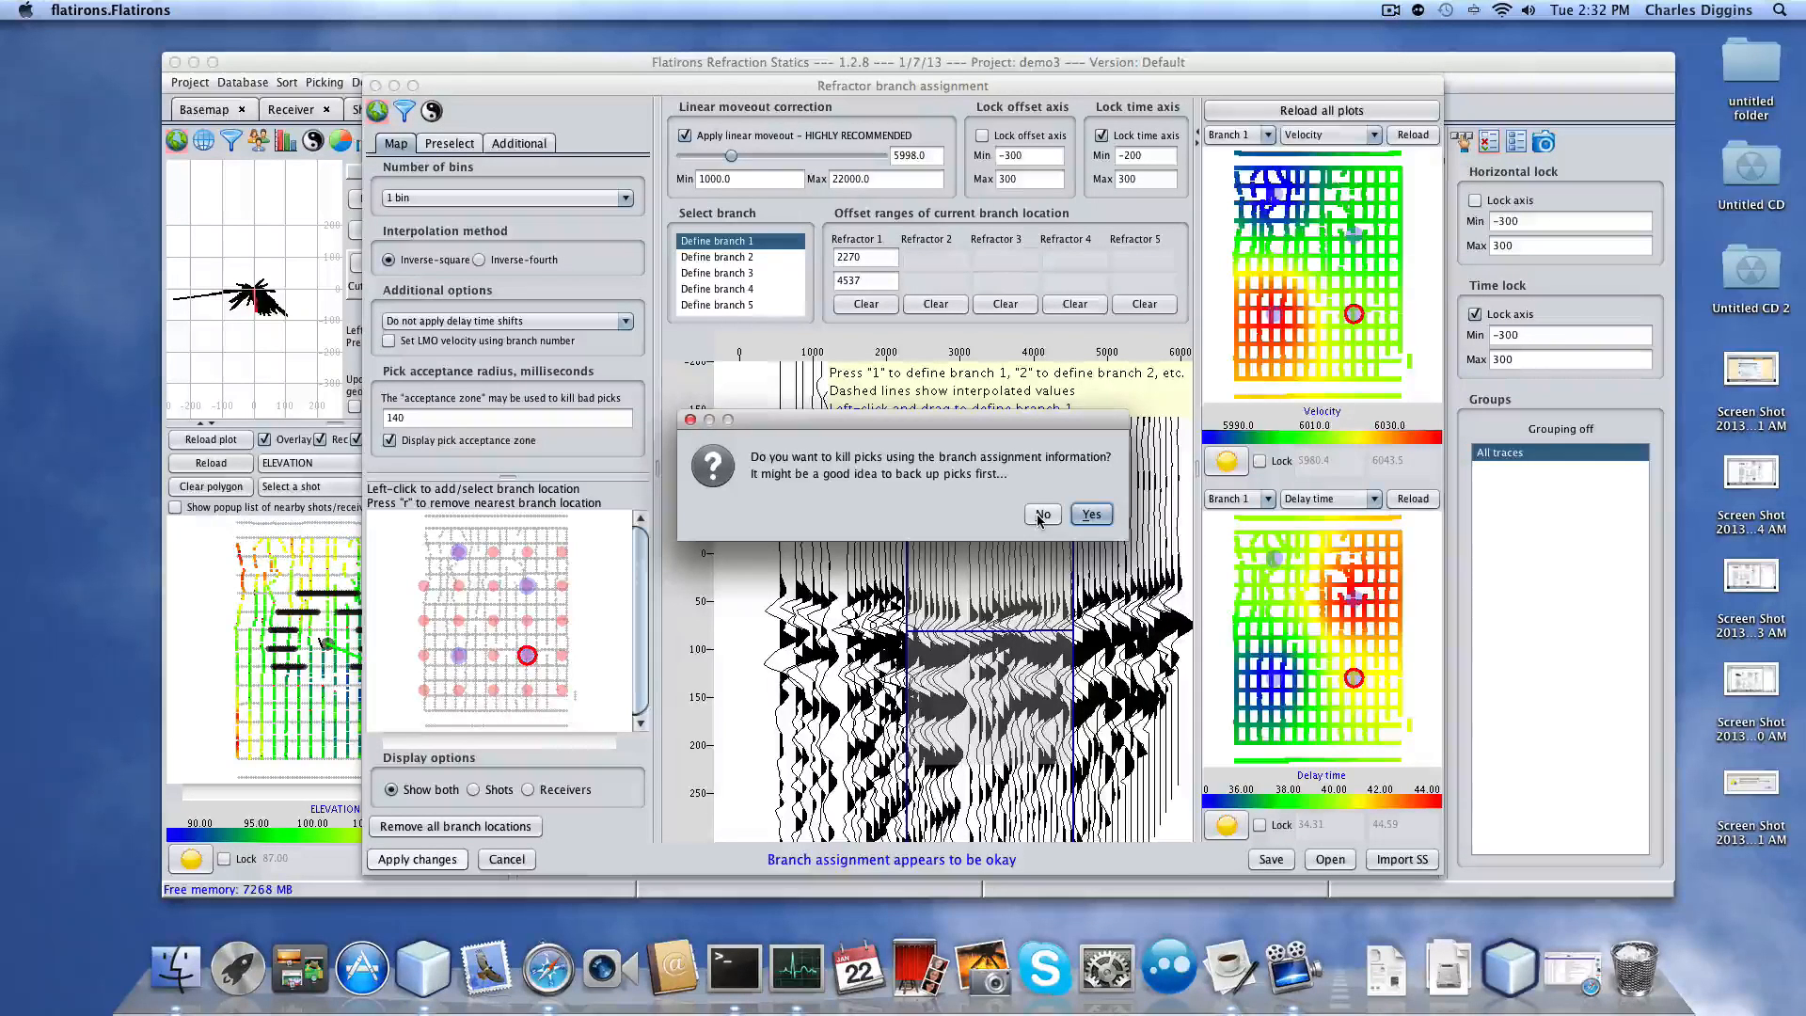
click(1093, 516)
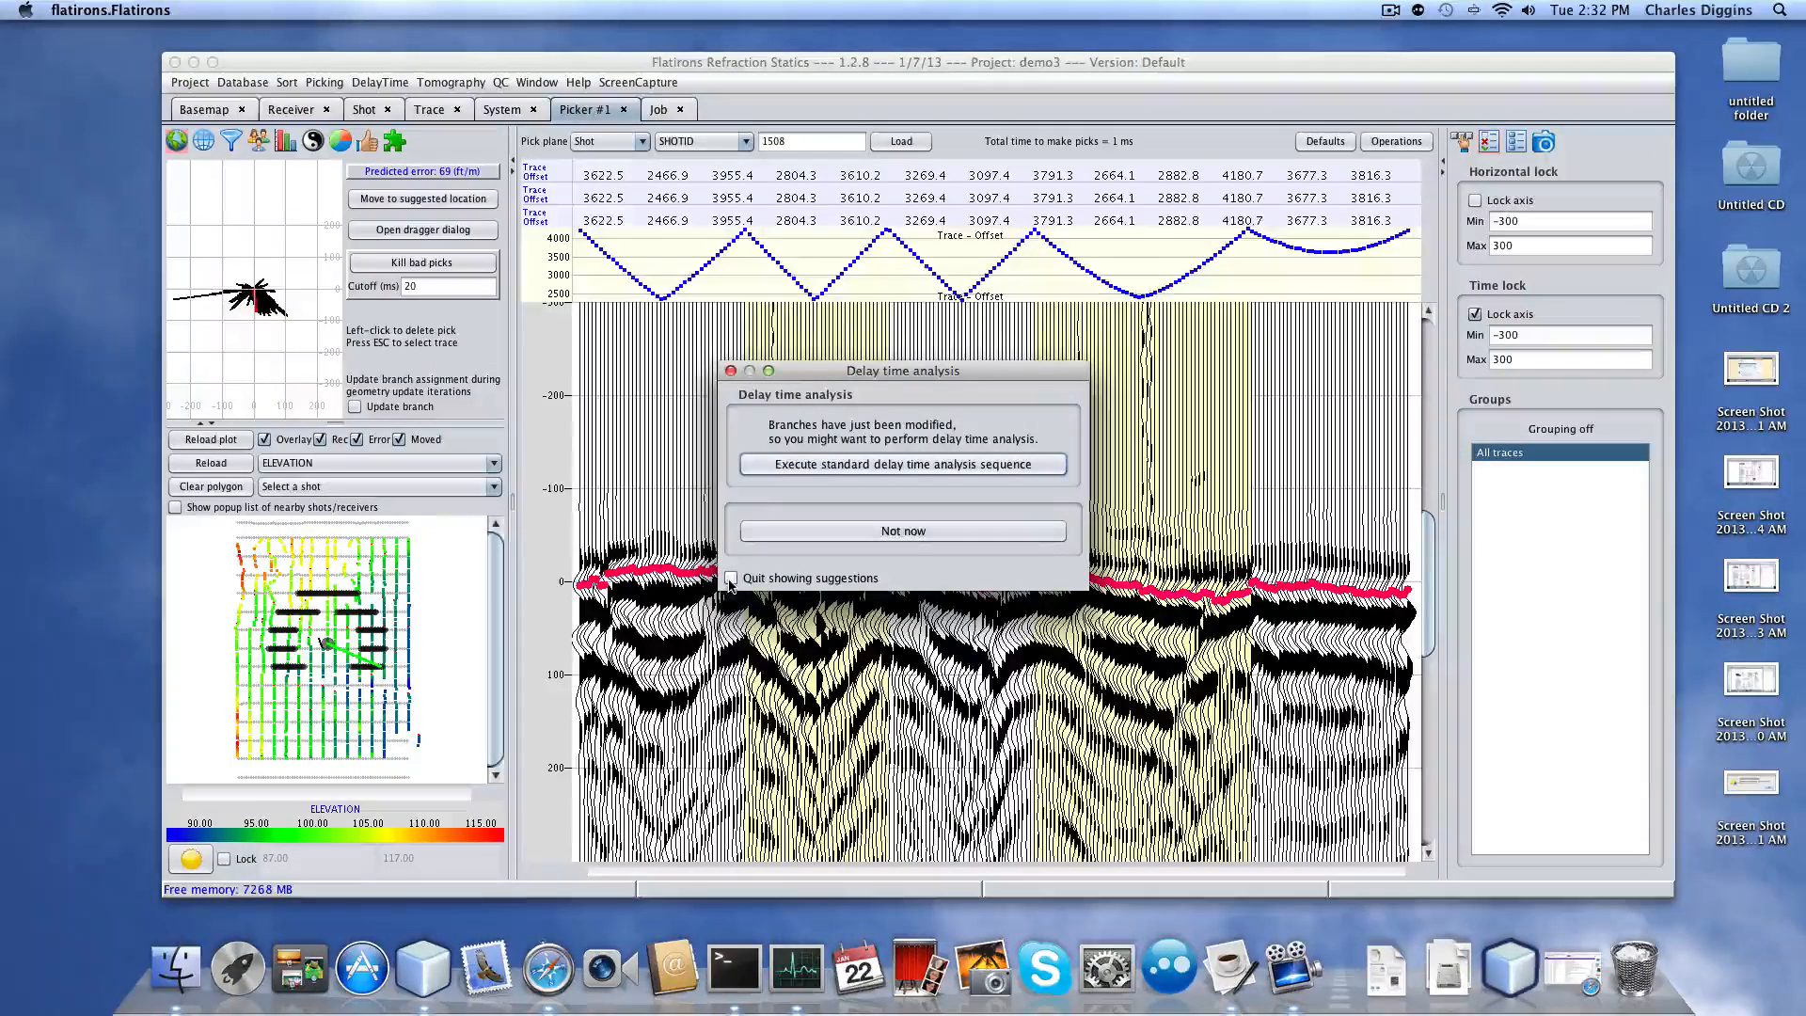
Skip delay time analysis, browse shots including 1750 and 1391, and move stray picks to the later event.
click(898, 533)
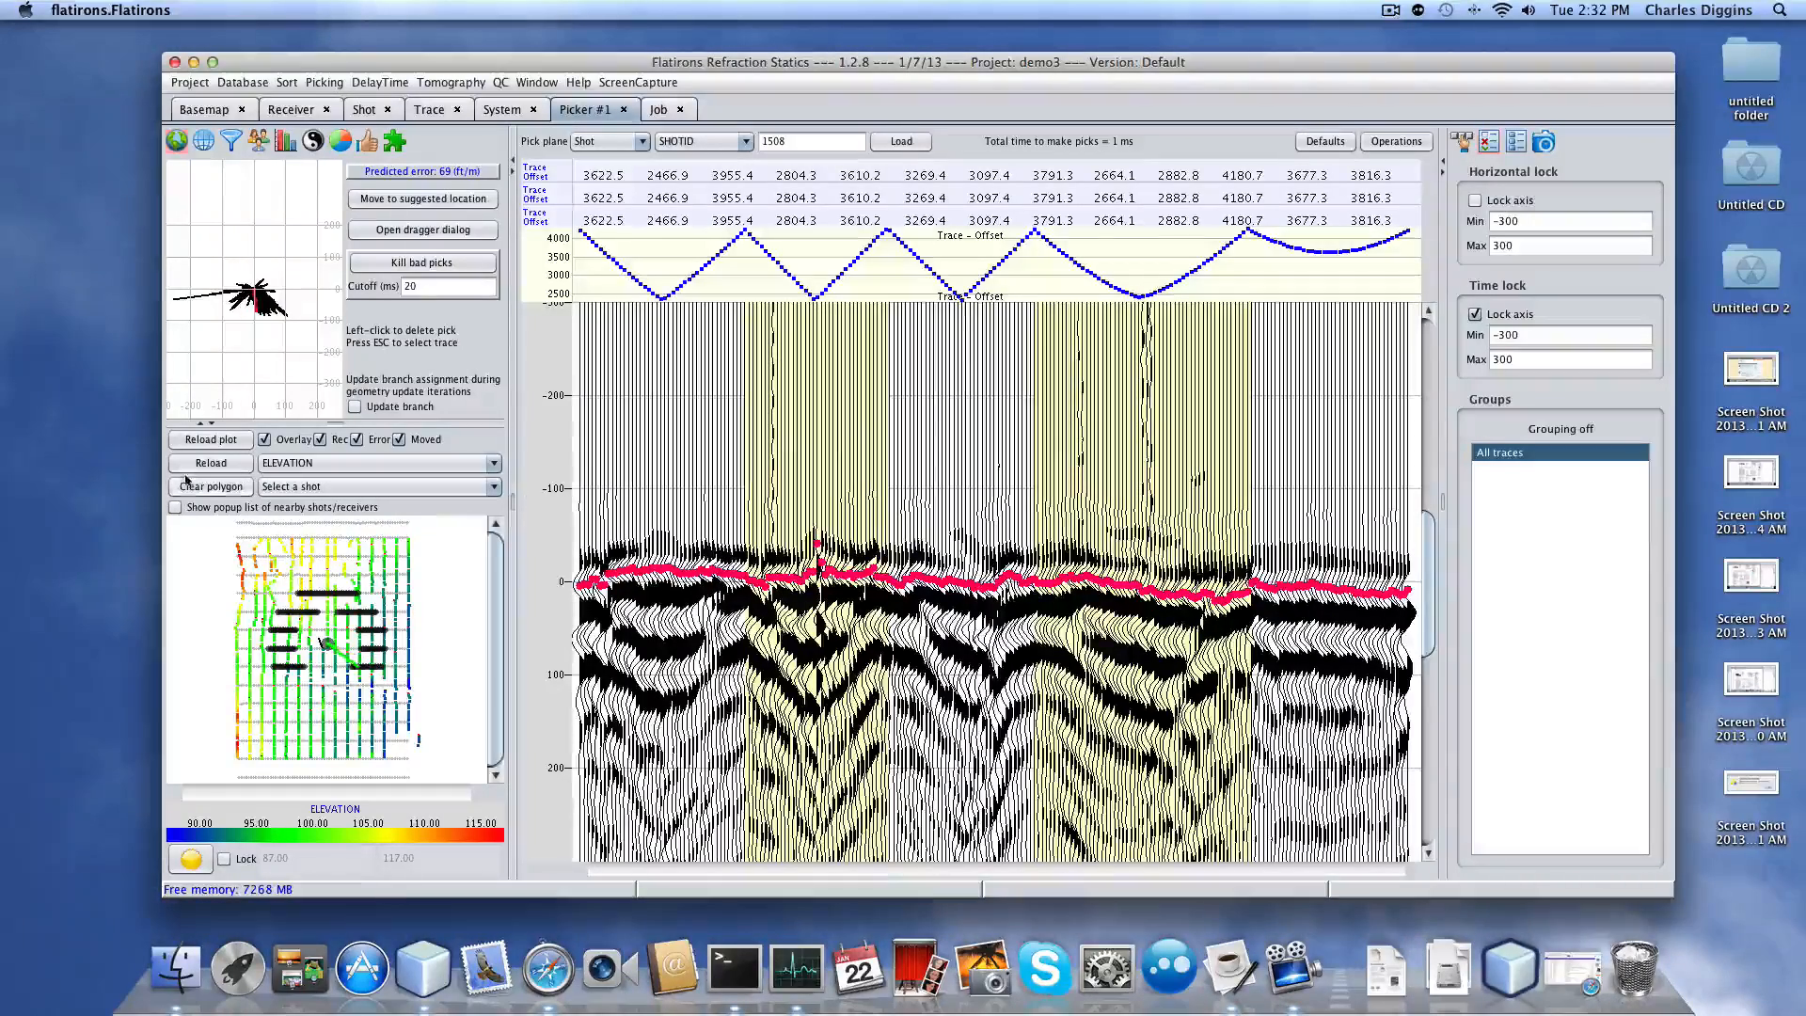
click(277, 576)
click(358, 585)
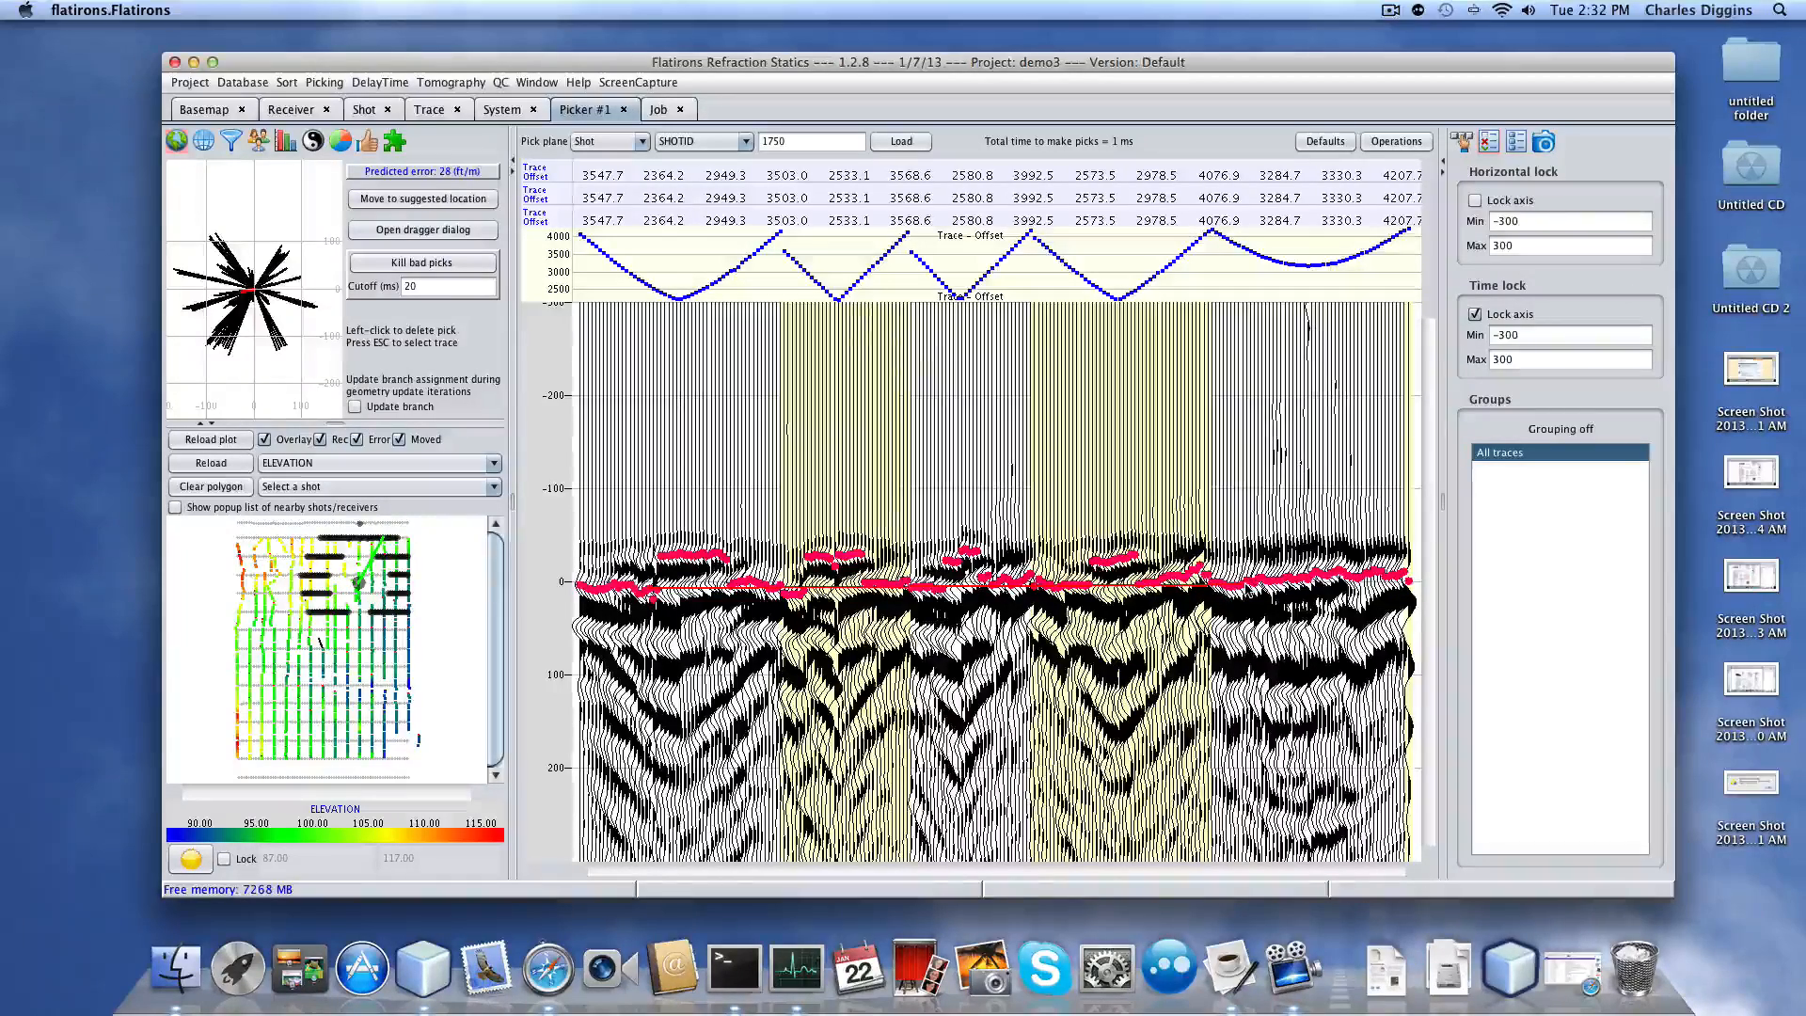
click(381, 658)
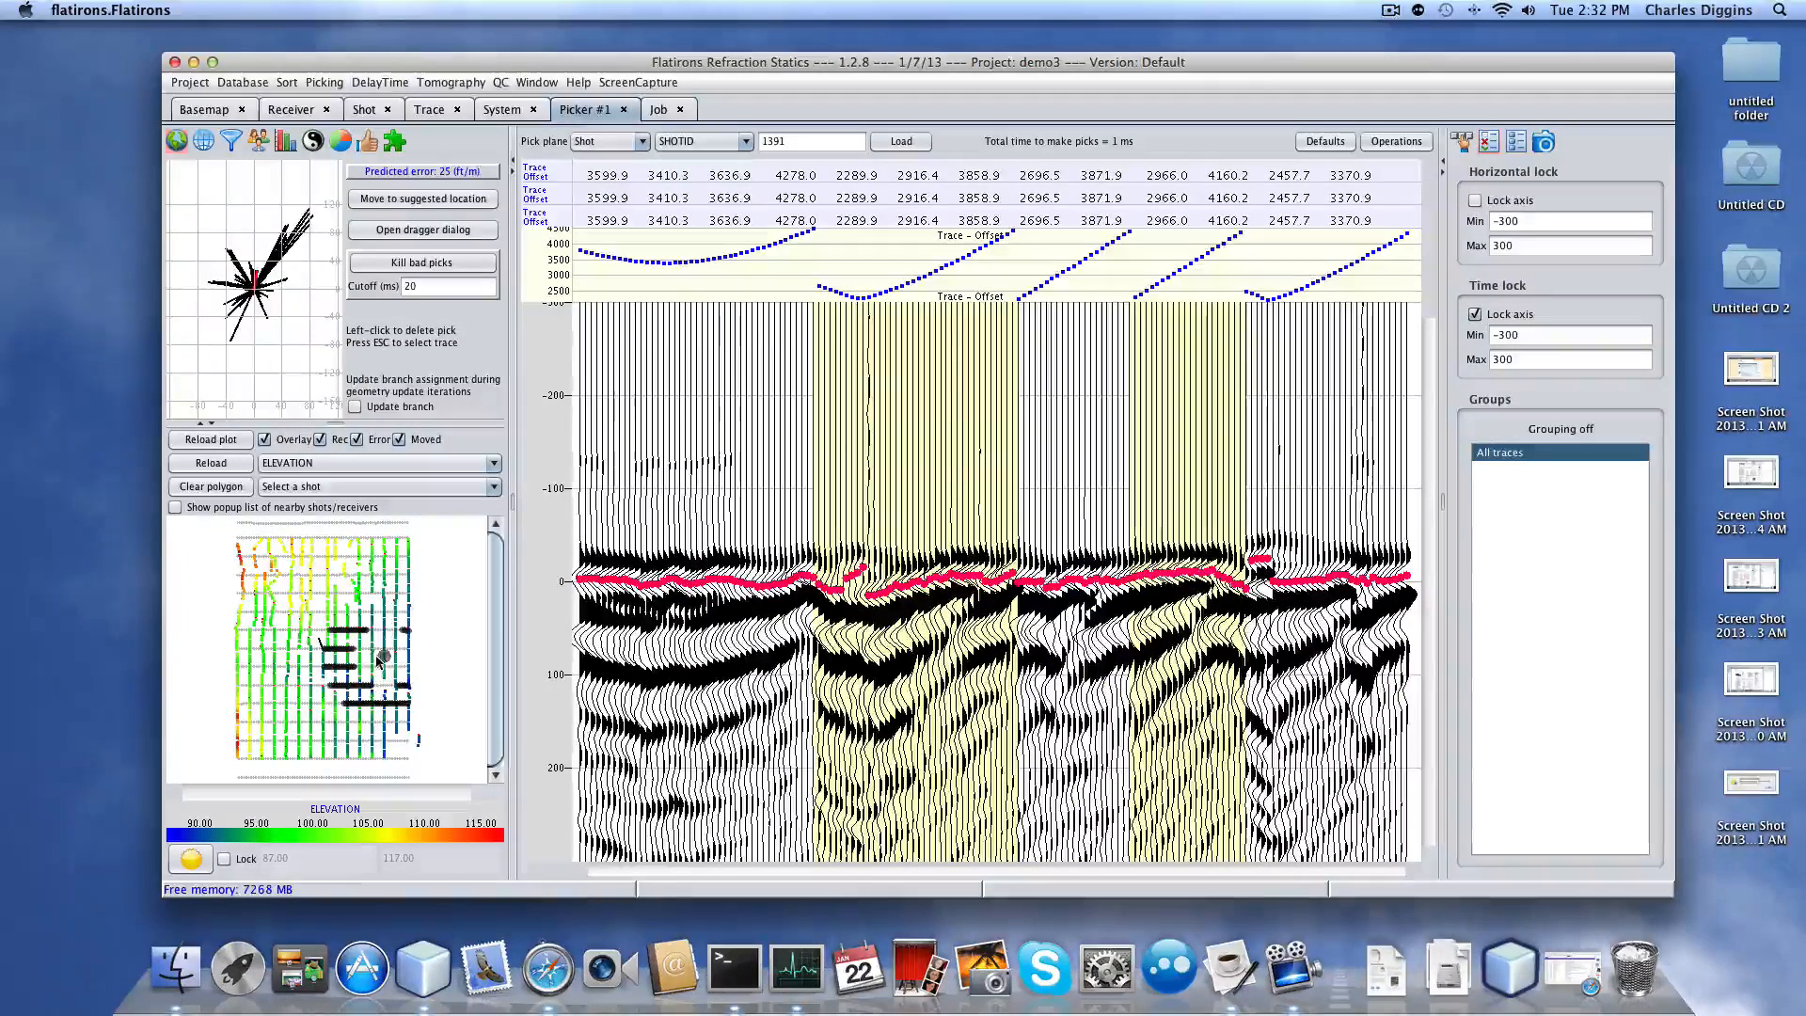
click(299, 669)
click(293, 720)
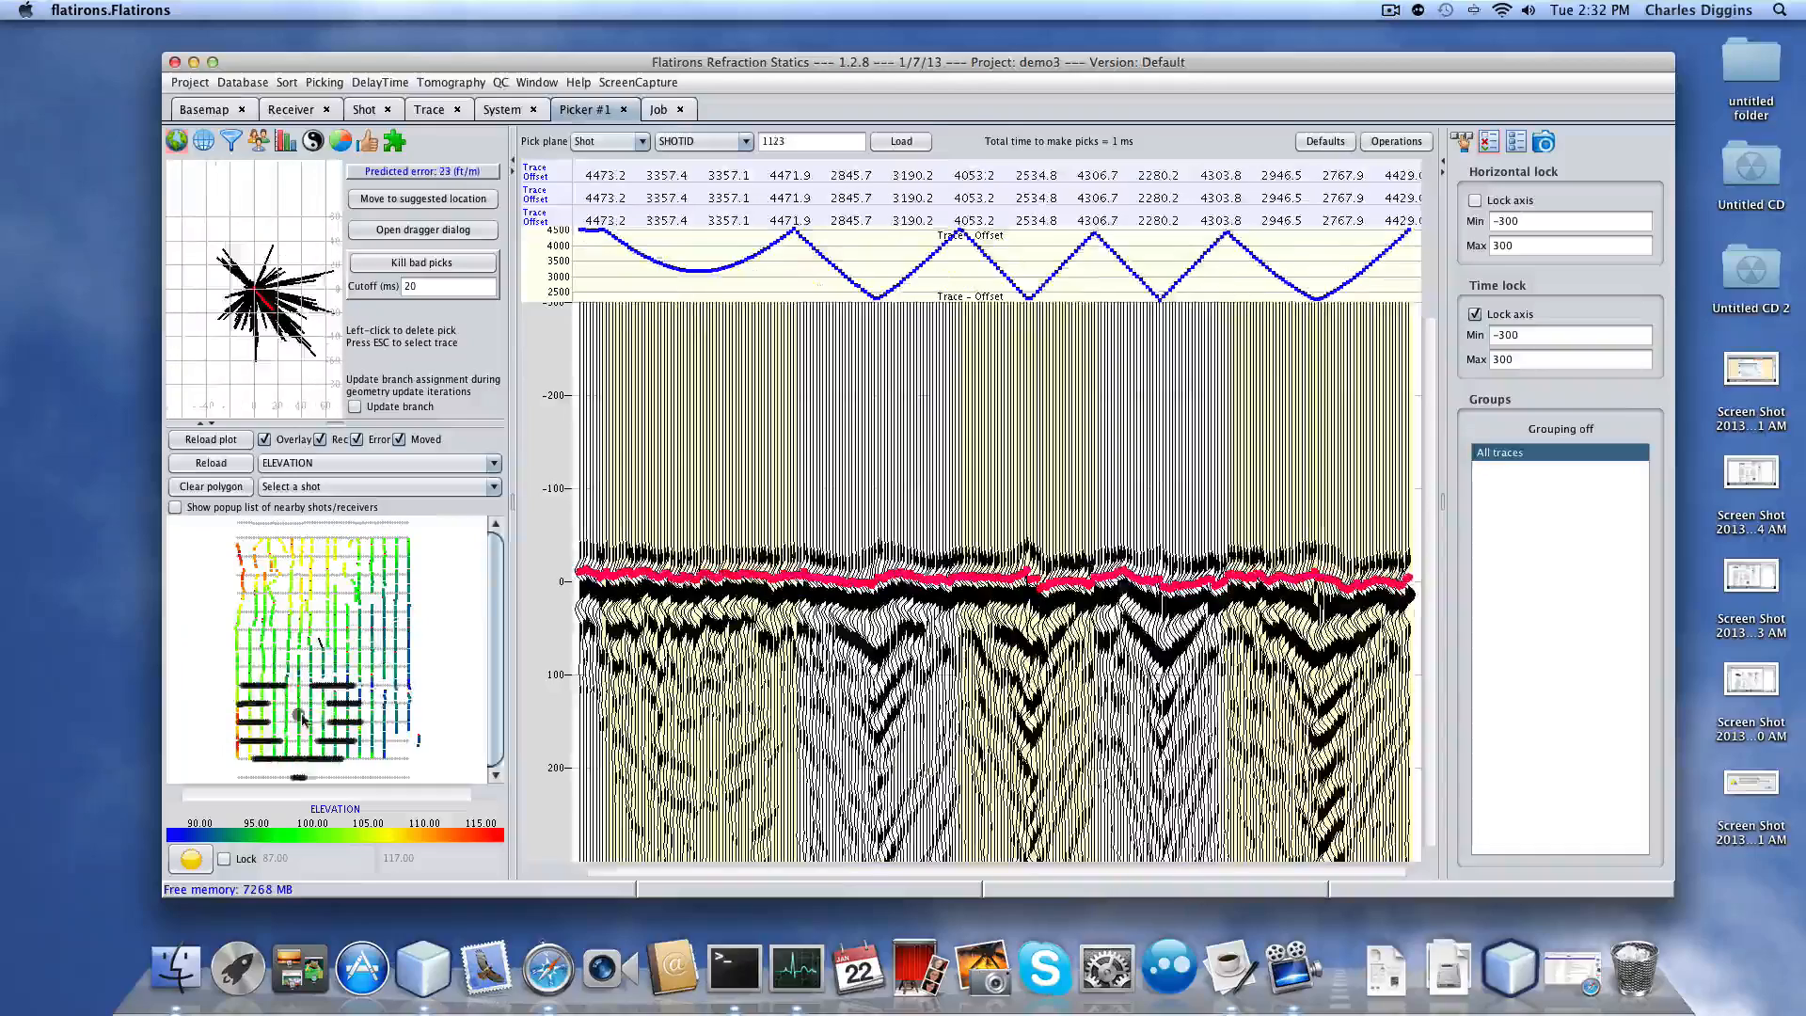
click(274, 634)
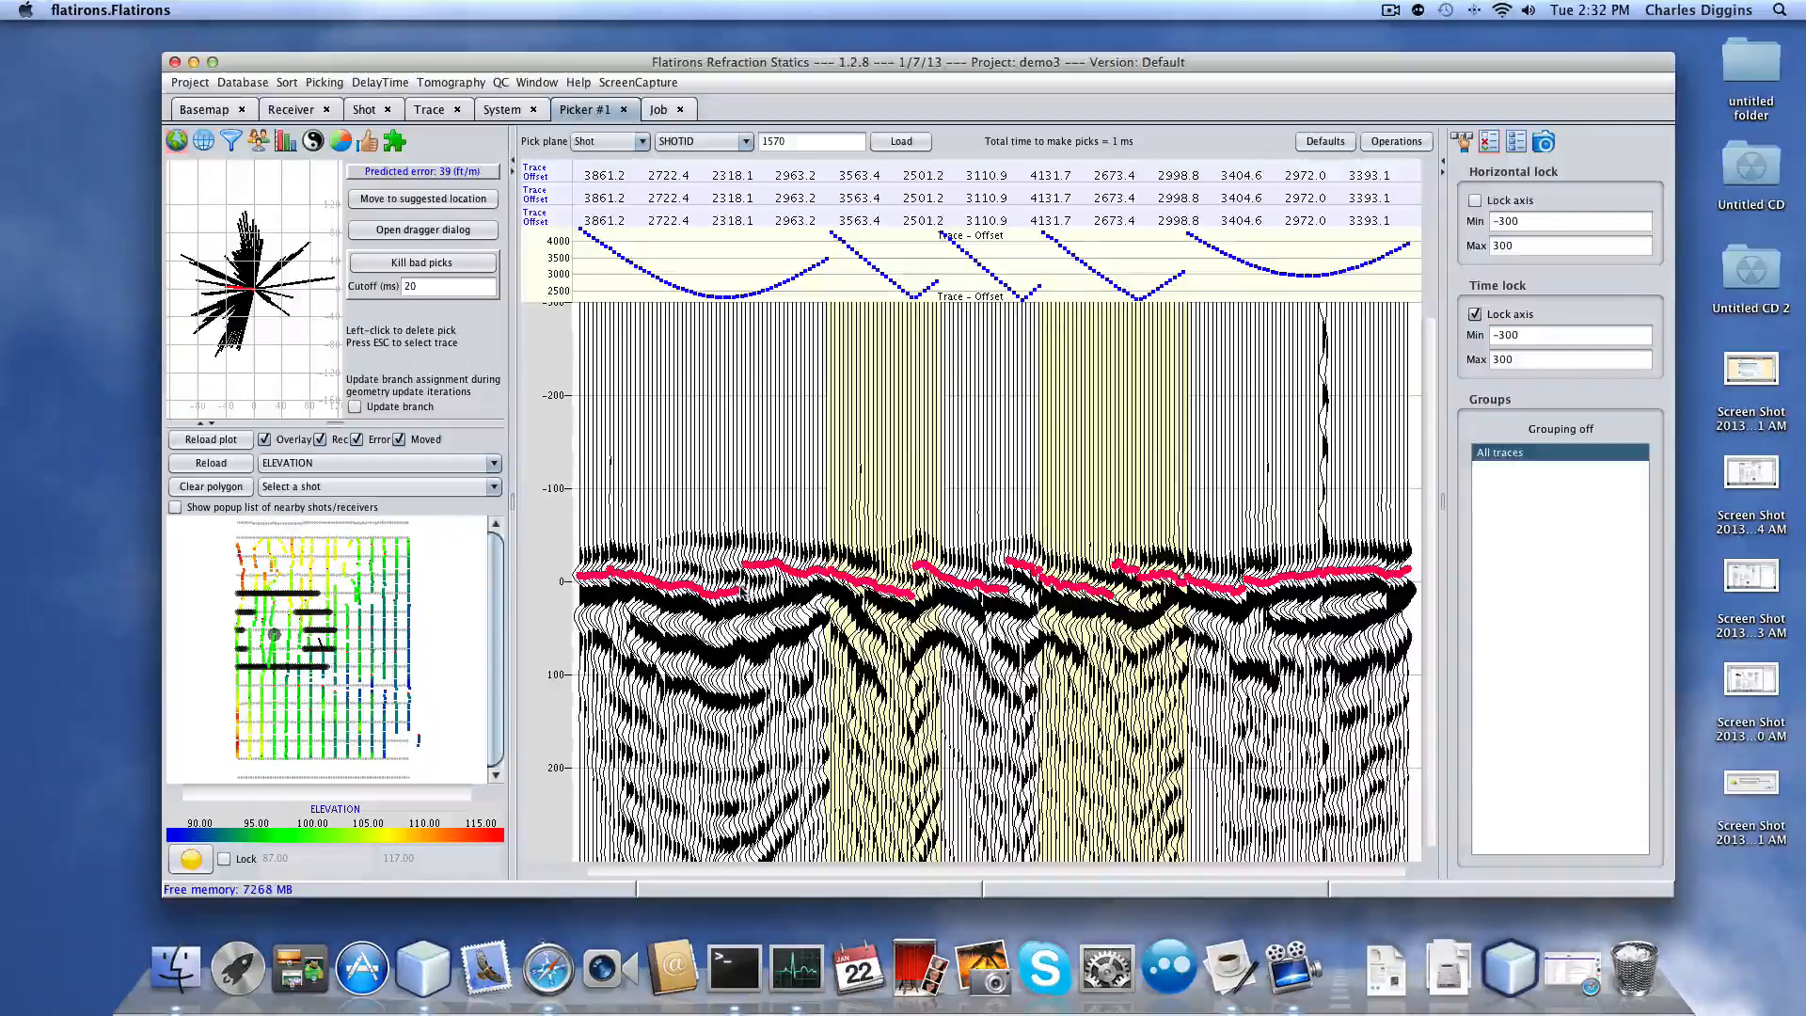
drag(747, 589, 781, 588)
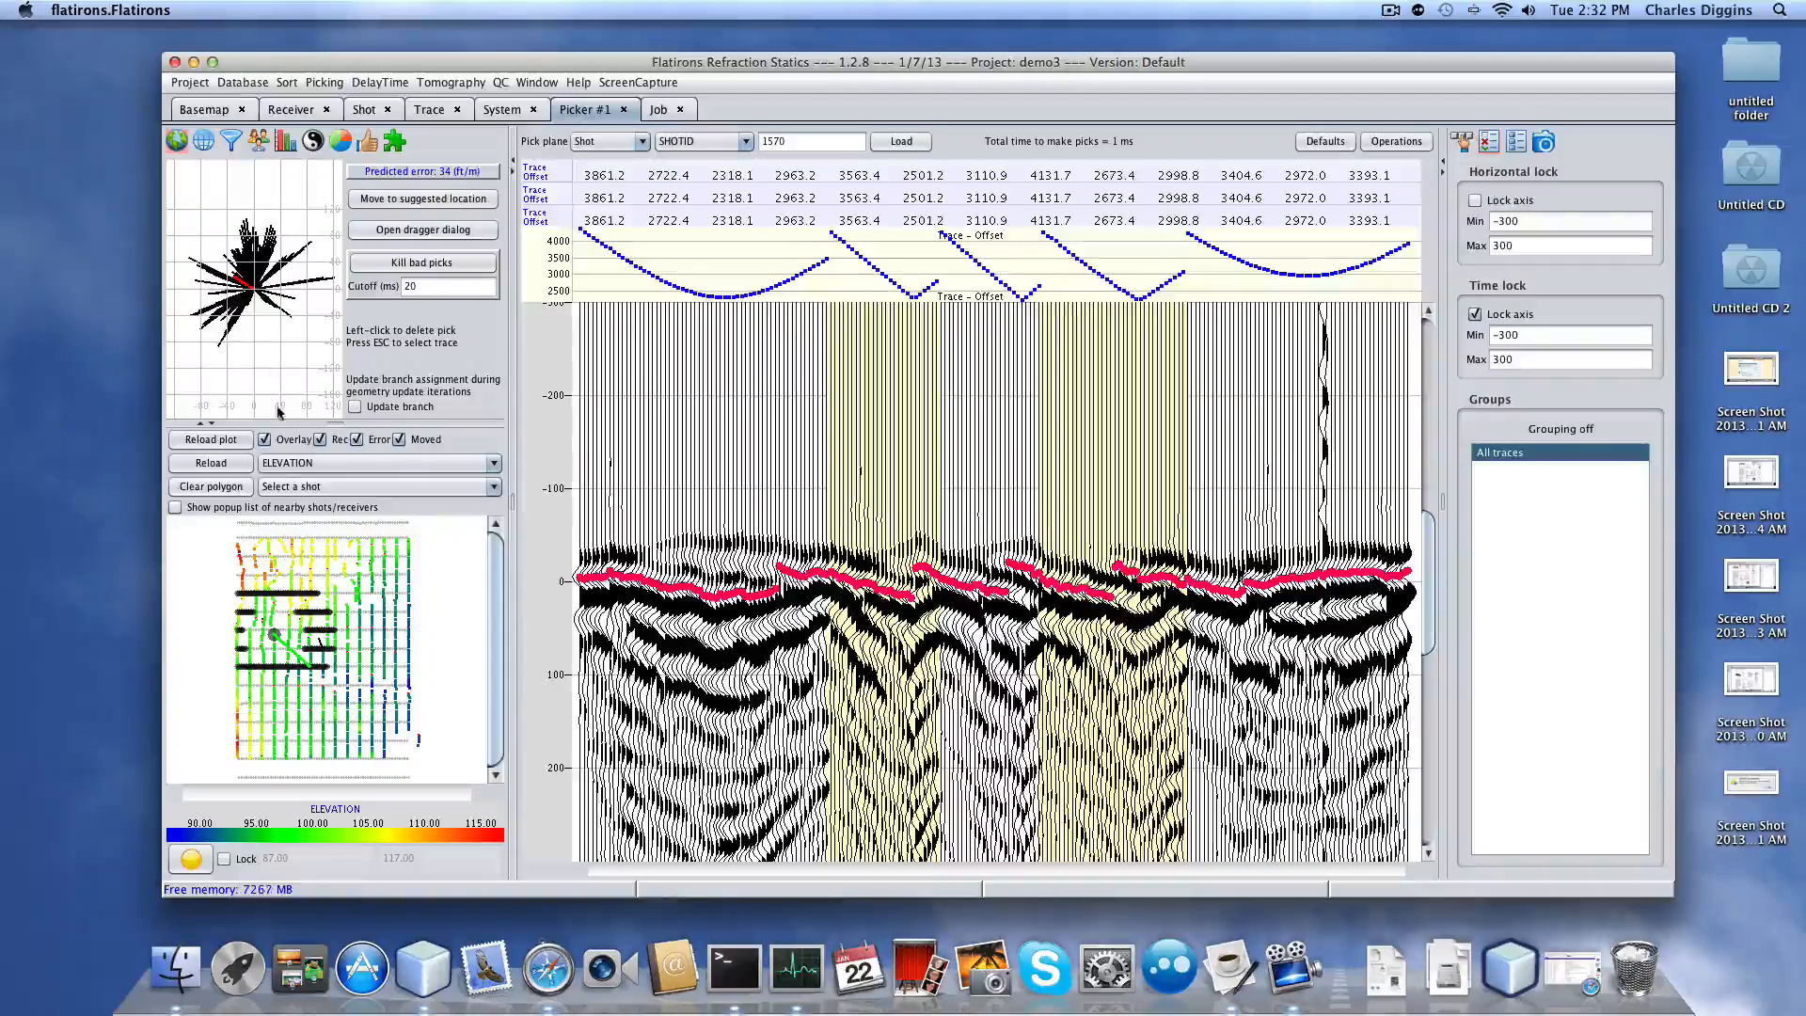
Repick shot 1923's first breaks along the trend, then review shots 1665, 1868, 1350 and 1497.
click(291, 571)
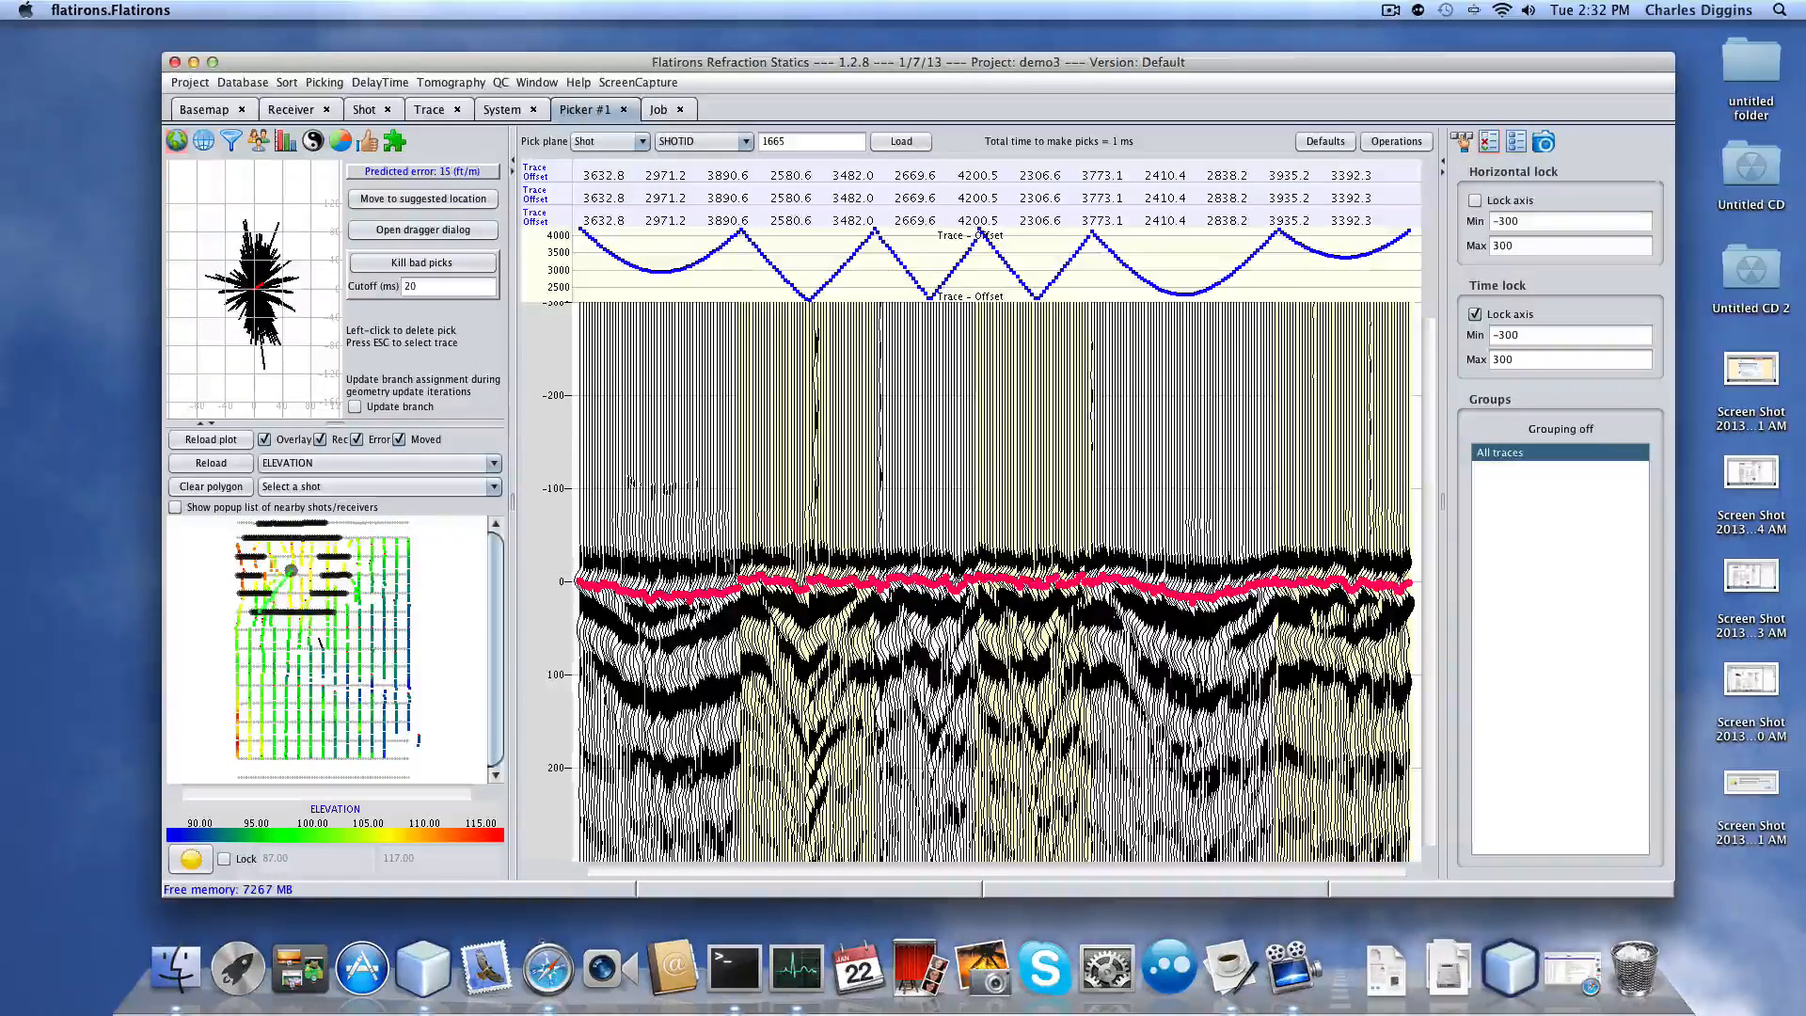
click(384, 632)
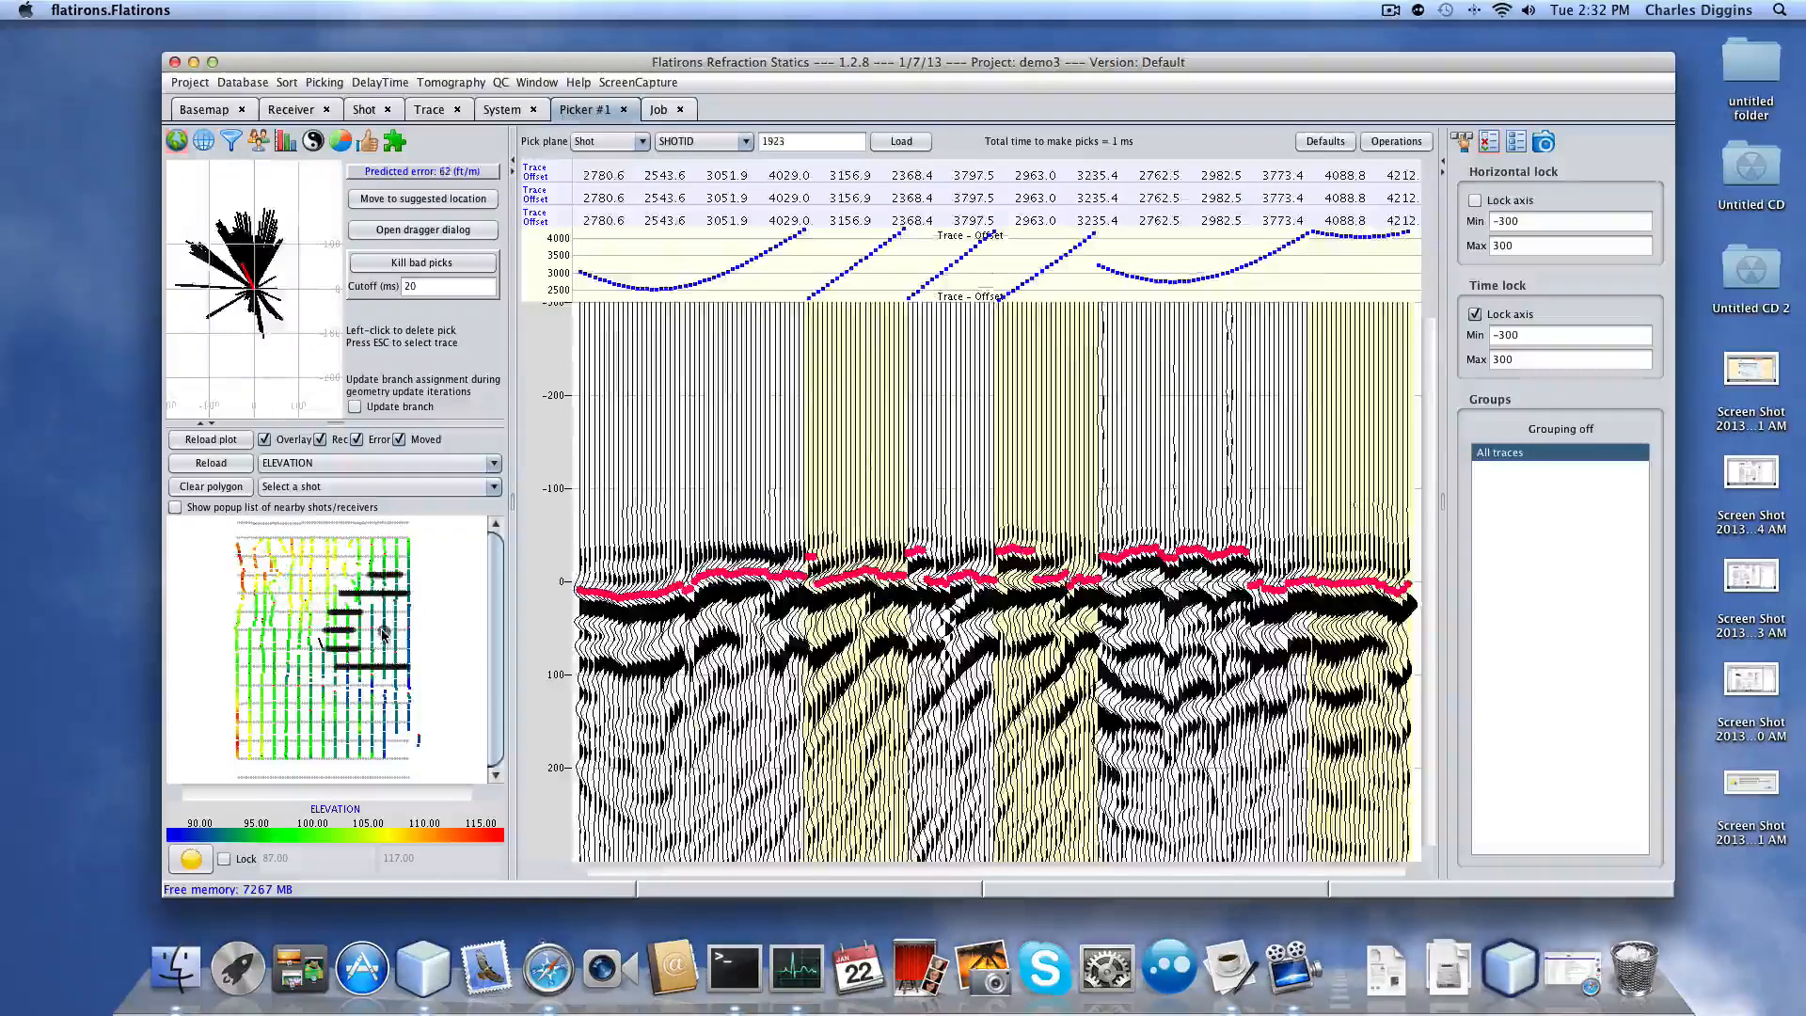
drag(815, 582, 1278, 587)
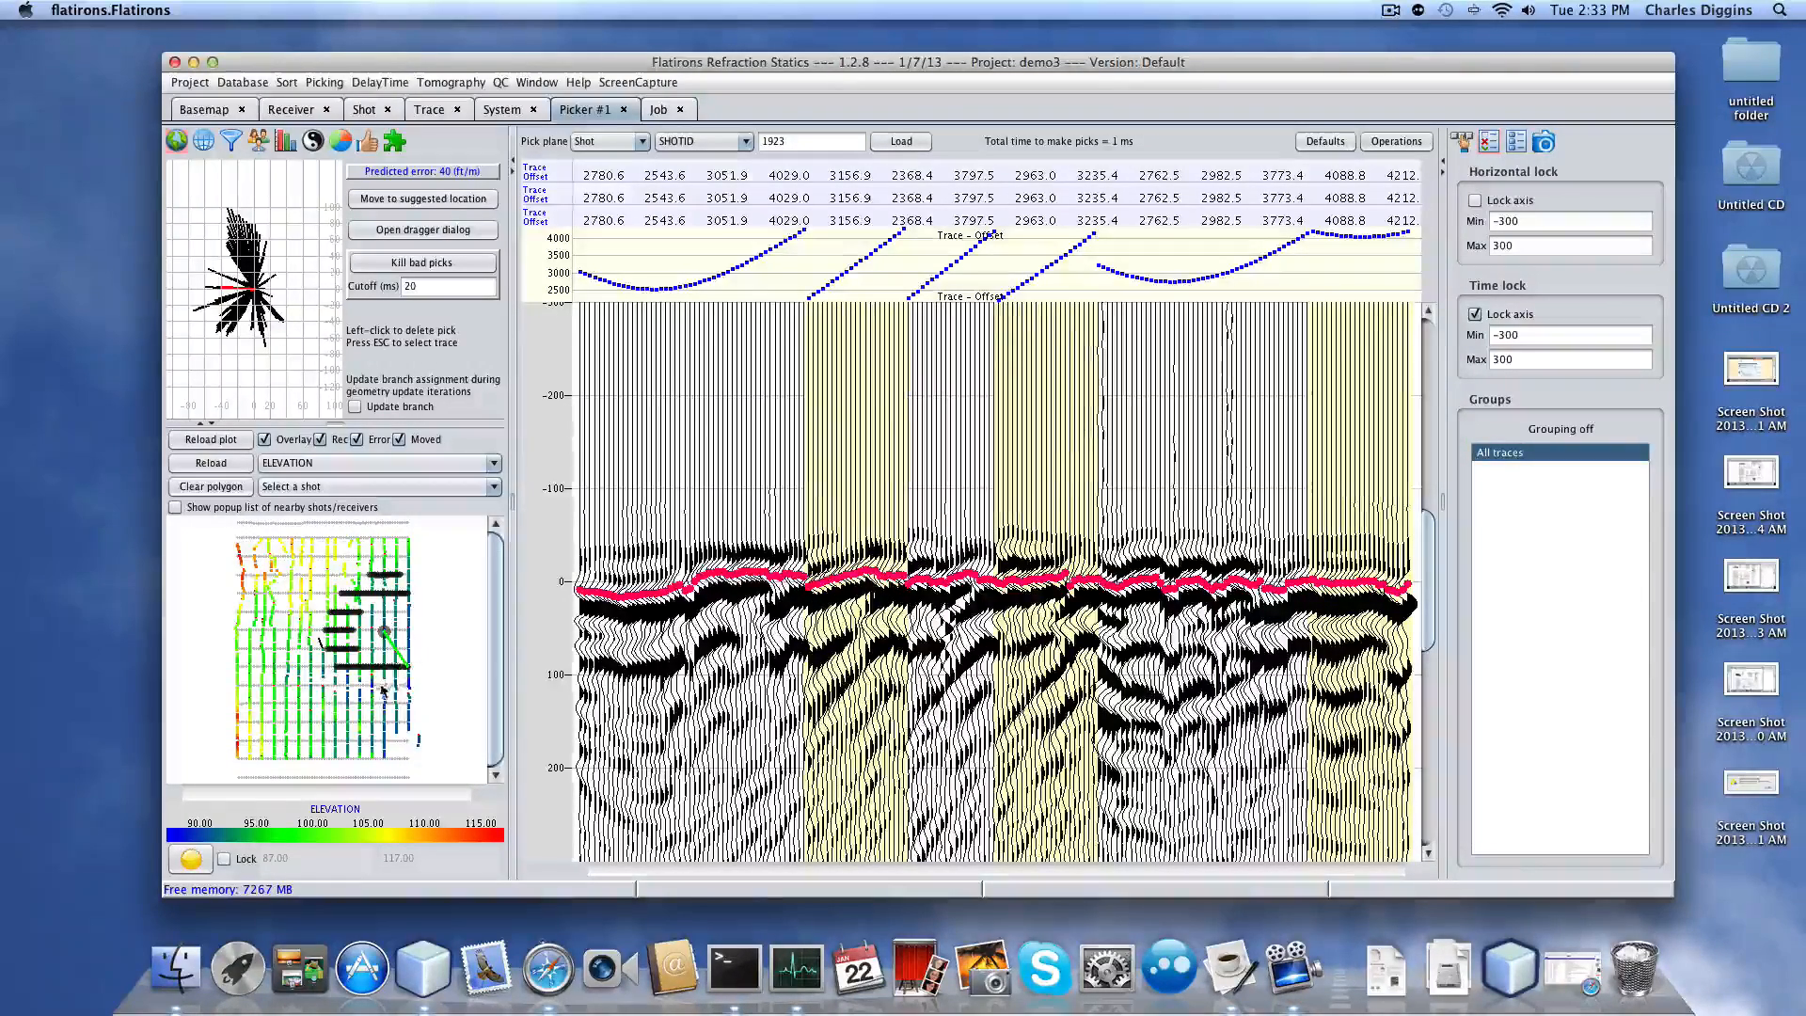
click(344, 694)
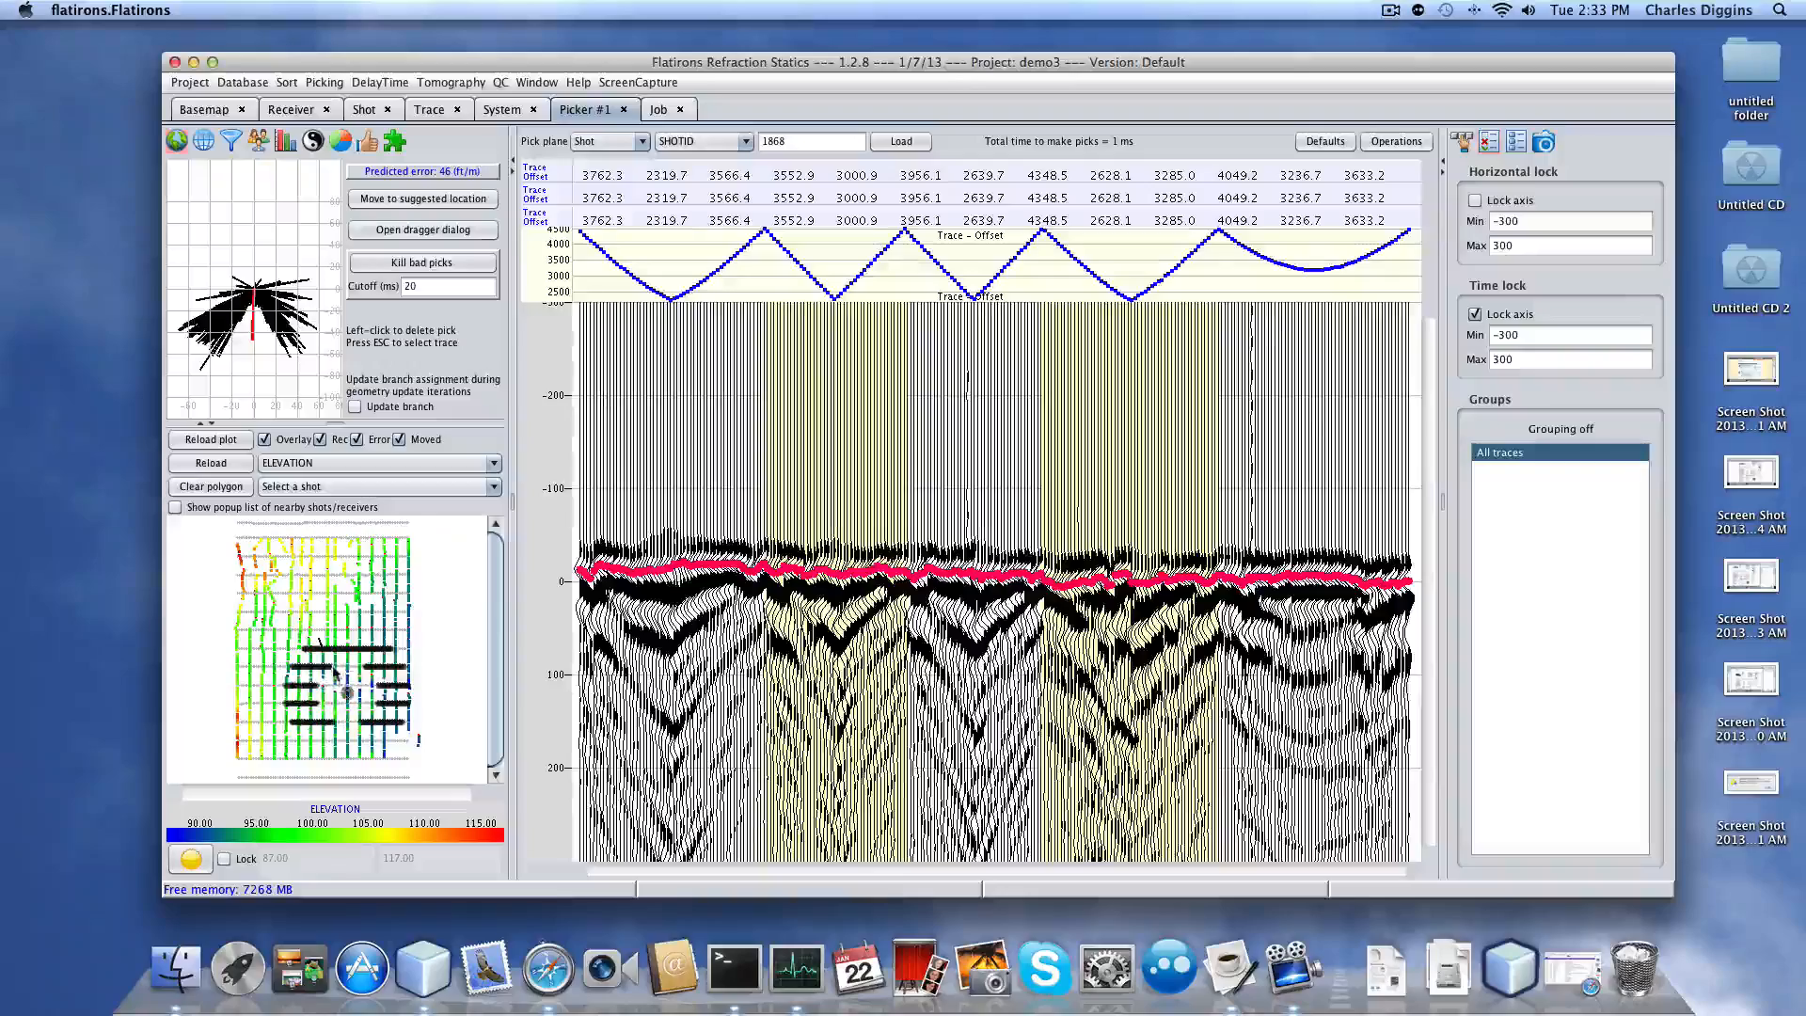
click(335, 669)
click(320, 613)
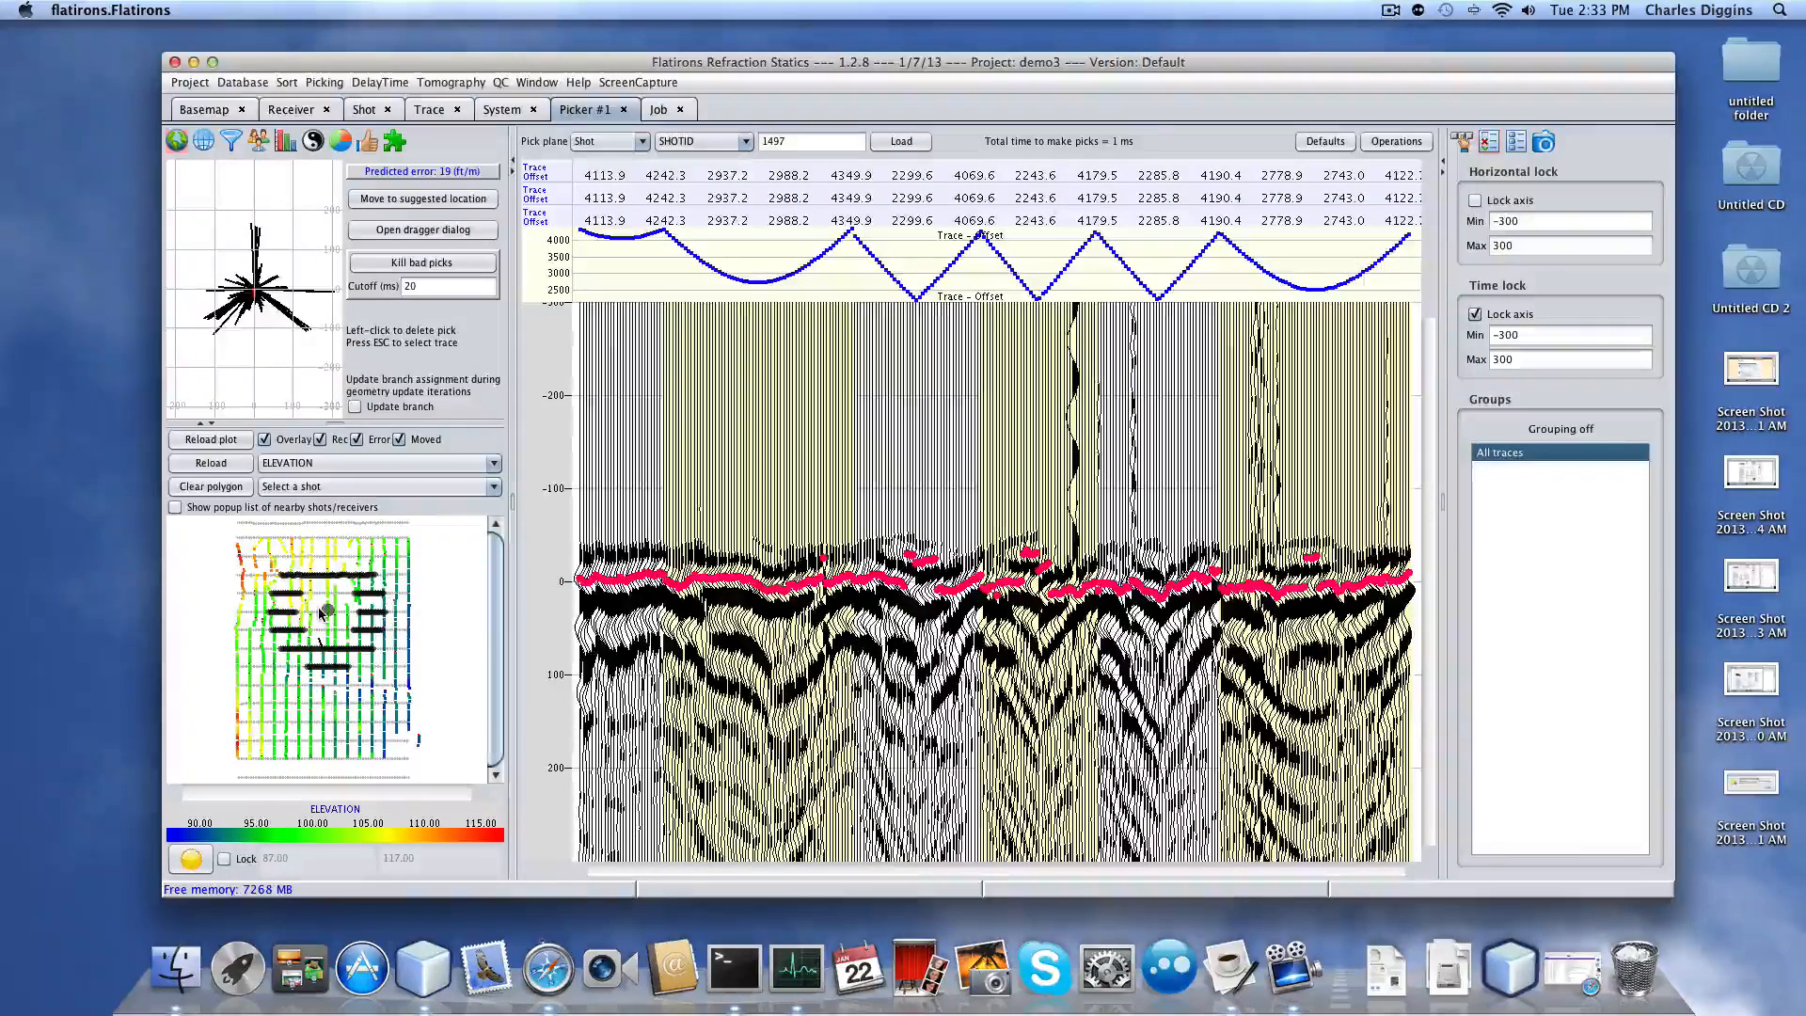